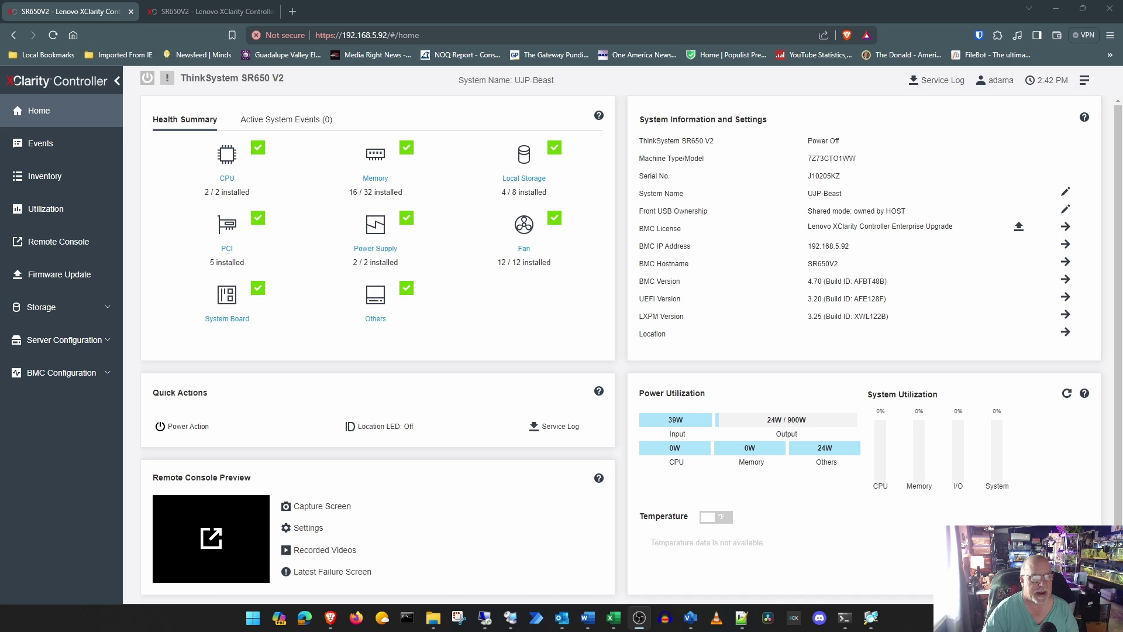
Step: Show the controller home overview and close the extra controller browser tab
{"action": "left_click", "coordinate": [63, 115]}
{"action": "mouse_move", "coordinate": [405, 156]}
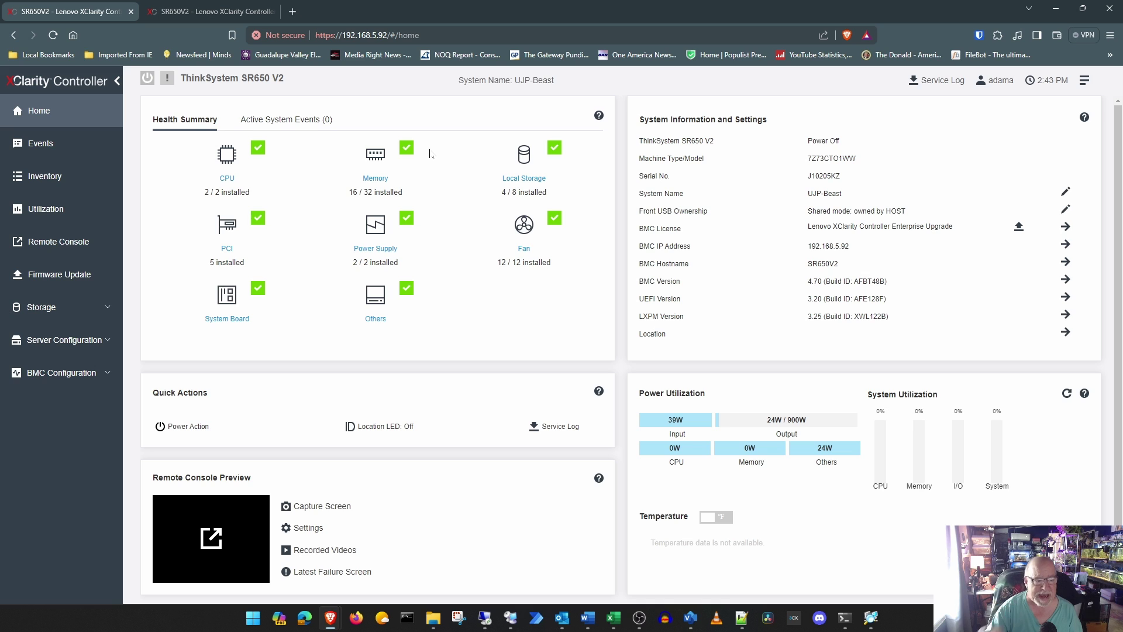
{"action": "left_click", "coordinate": [271, 12]}
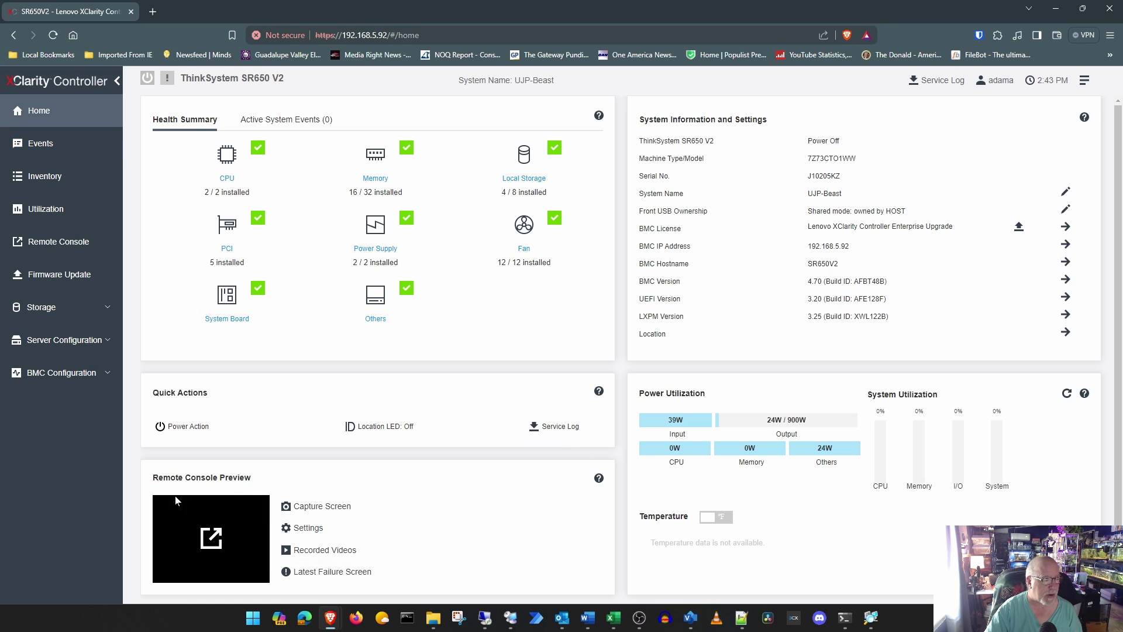
Step: Launch the remote console session and activate mounting media from the client browser
{"action": "left_click", "coordinate": [214, 551]}
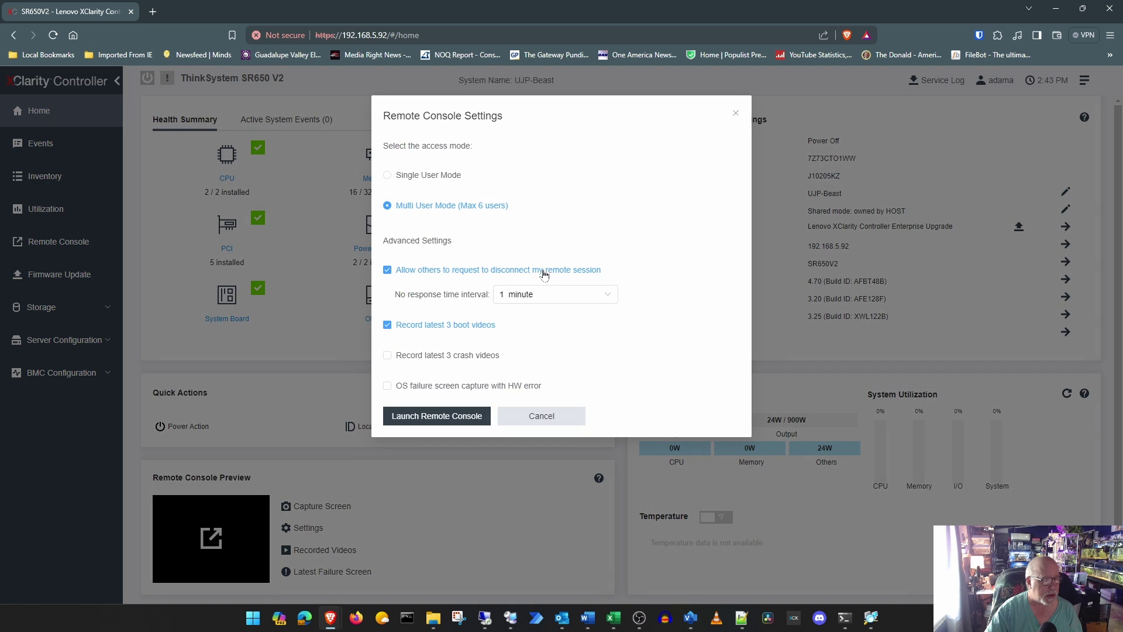
{"action": "left_click", "coordinate": [456, 418]}
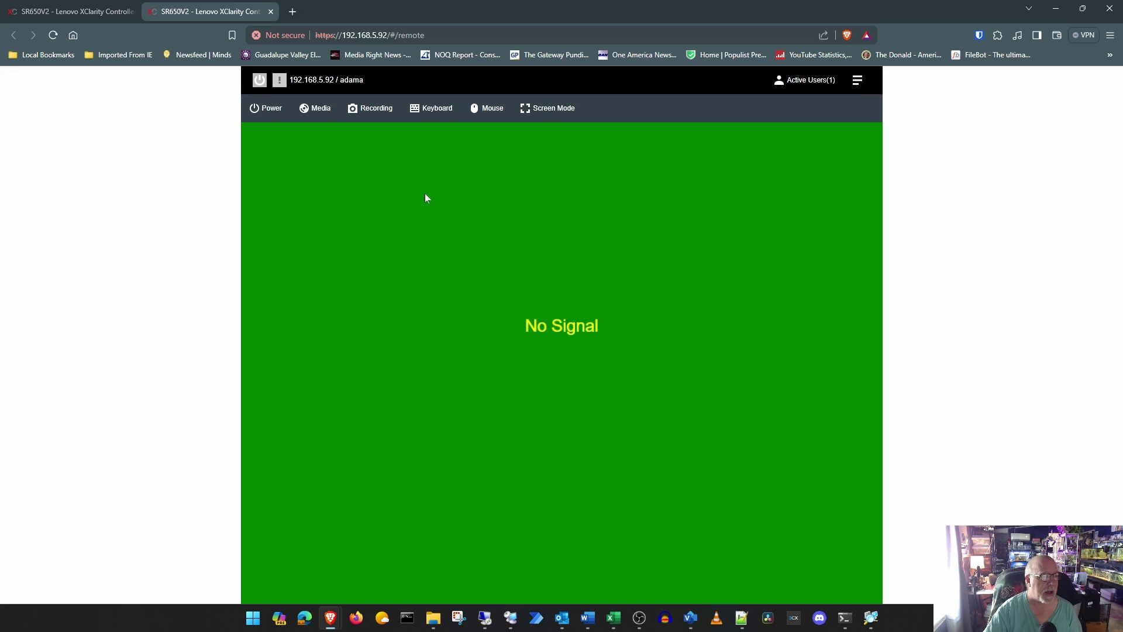
{"action": "left_click", "coordinate": [321, 108]}
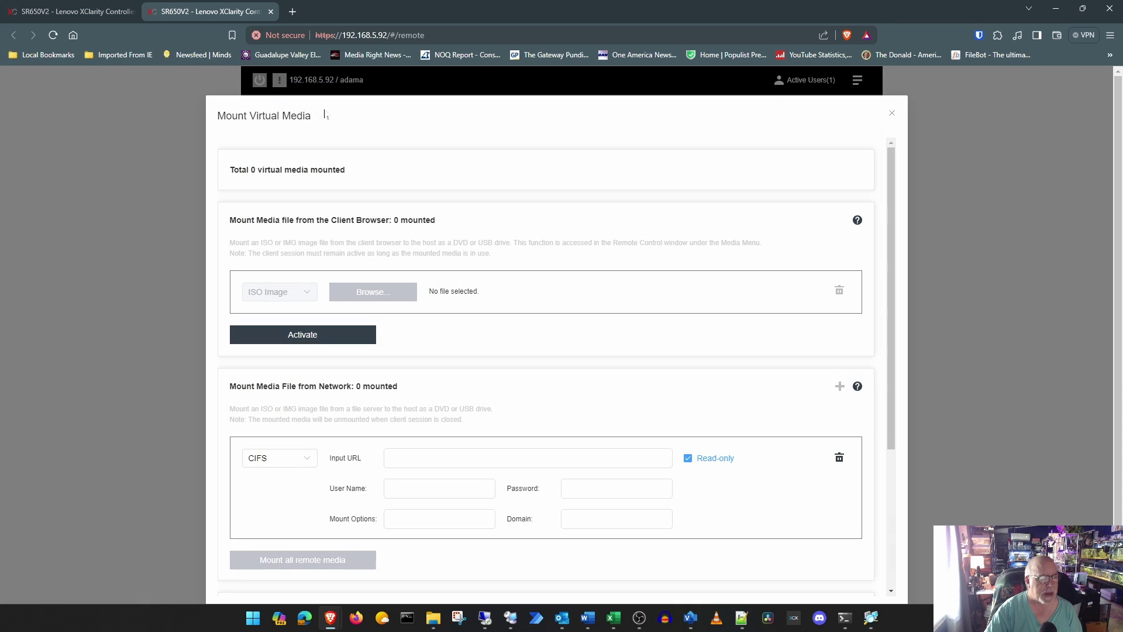
{"action": "left_click", "coordinate": [892, 113]}
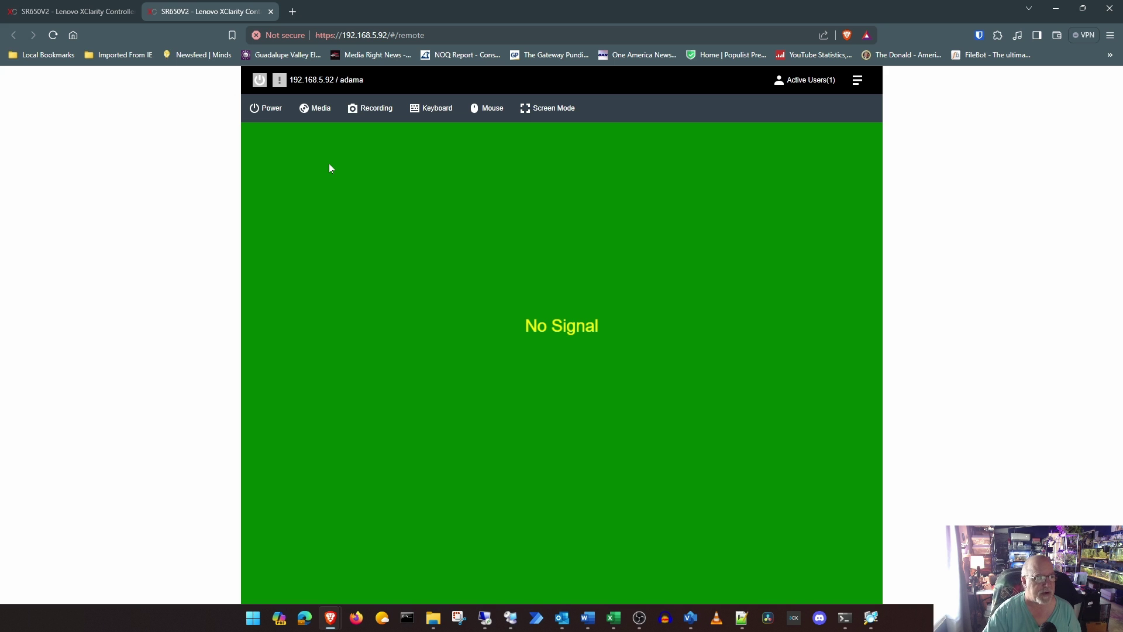
{"action": "left_click", "coordinate": [318, 108]}
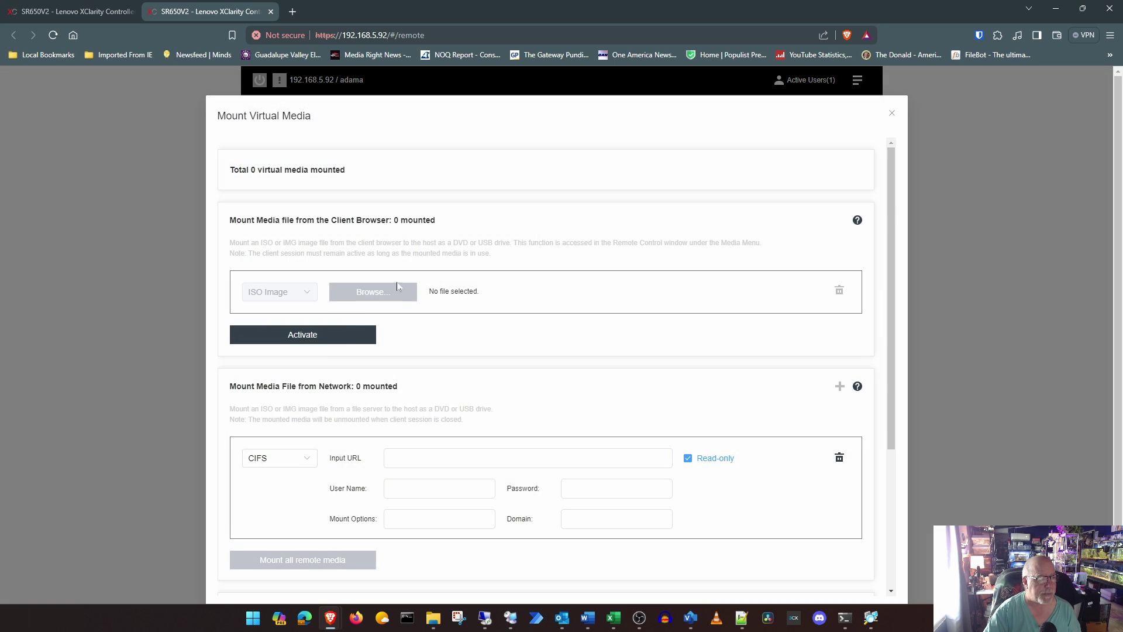
{"action": "left_click", "coordinate": [321, 344]}
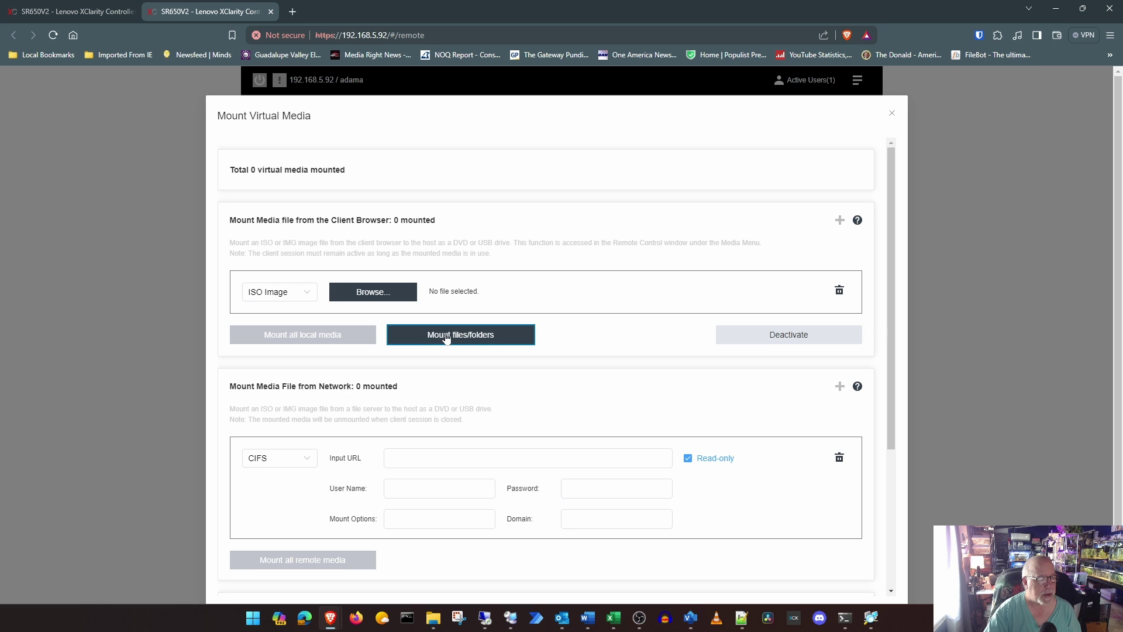
Step: Mount proxmox-ve_8.1-2.iso from C:\work as virtual media and close the dialog
{"action": "left_click", "coordinate": [411, 296]}
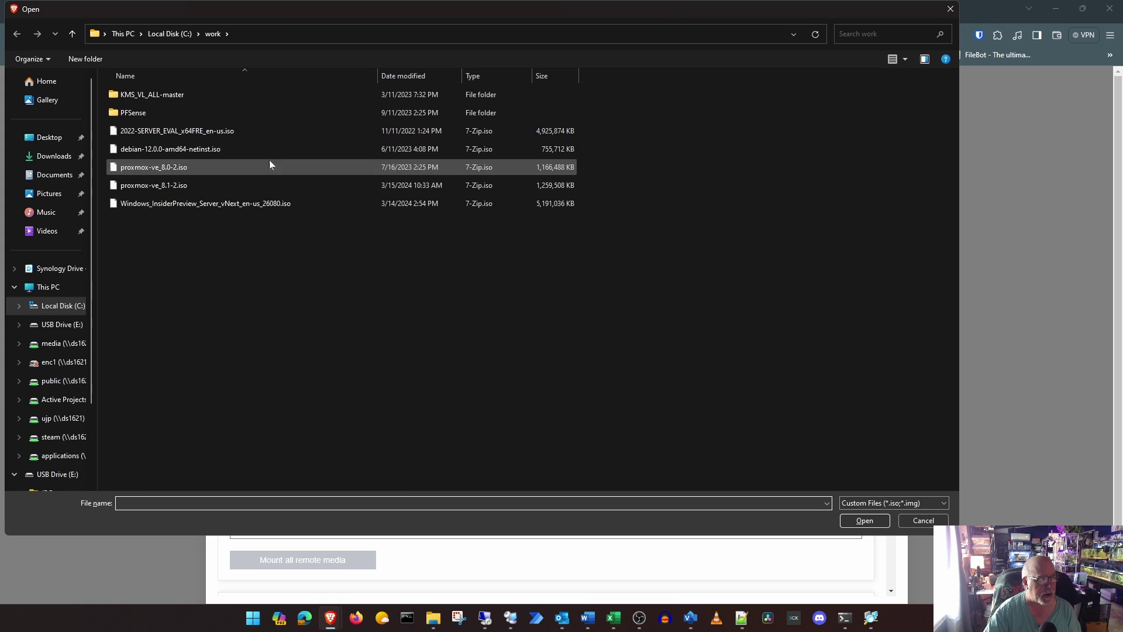
{"action": "left_click", "coordinate": [167, 188]}
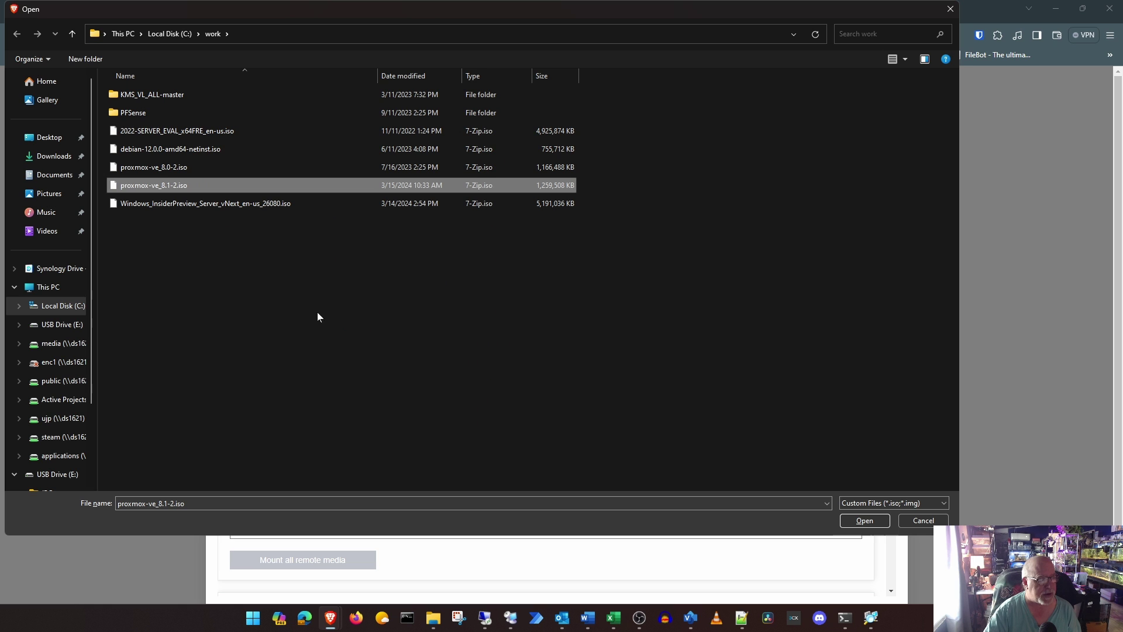
{"action": "left_click", "coordinate": [857, 521]}
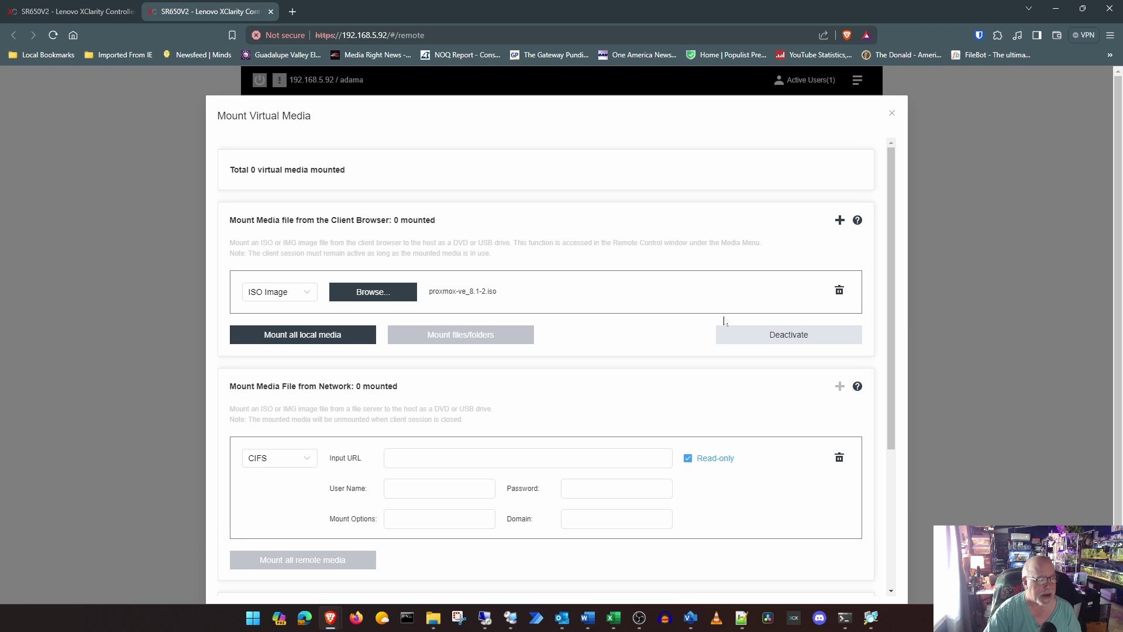
{"action": "left_click", "coordinate": [367, 337]}
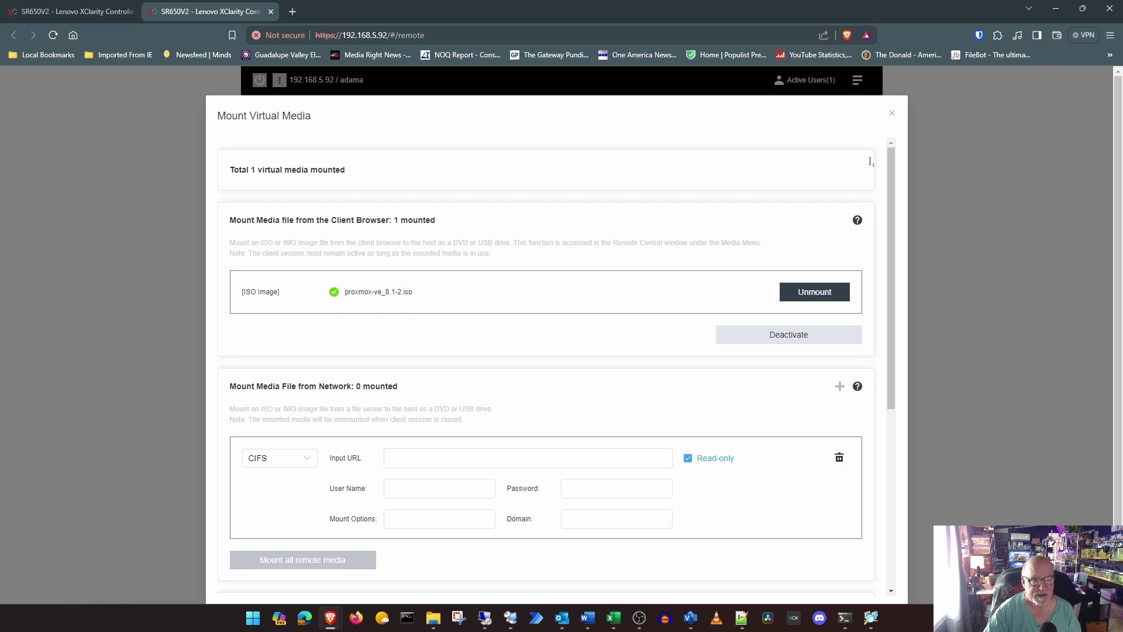
{"action": "left_click", "coordinate": [892, 114]}
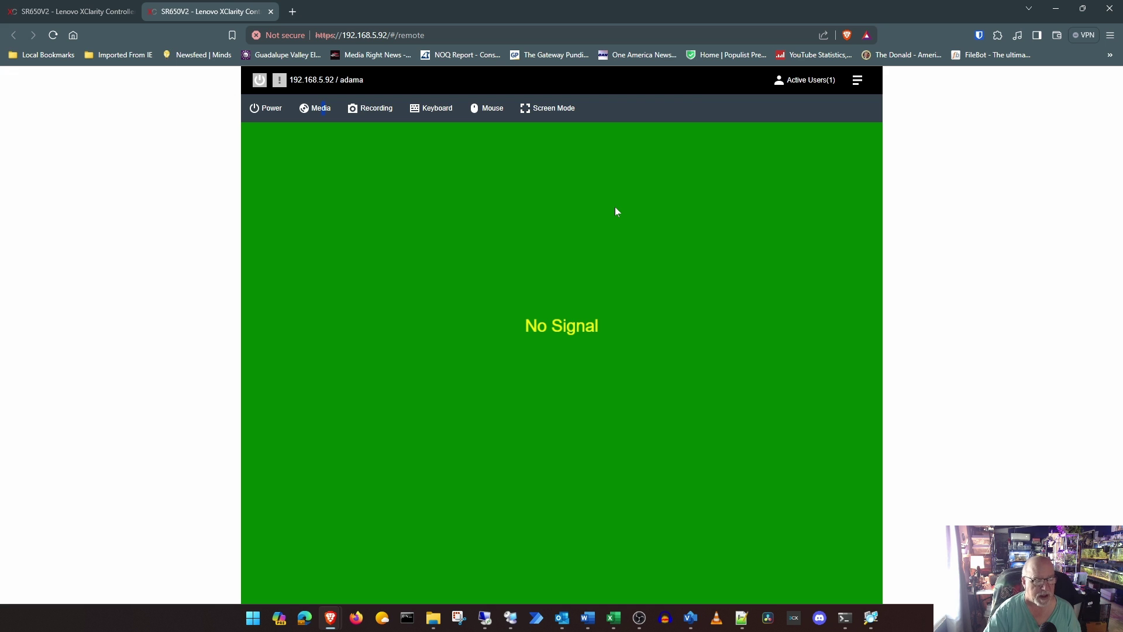
Step: Power on the server and request the one-time boot menu with F12
{"action": "left_click", "coordinate": [267, 108]}
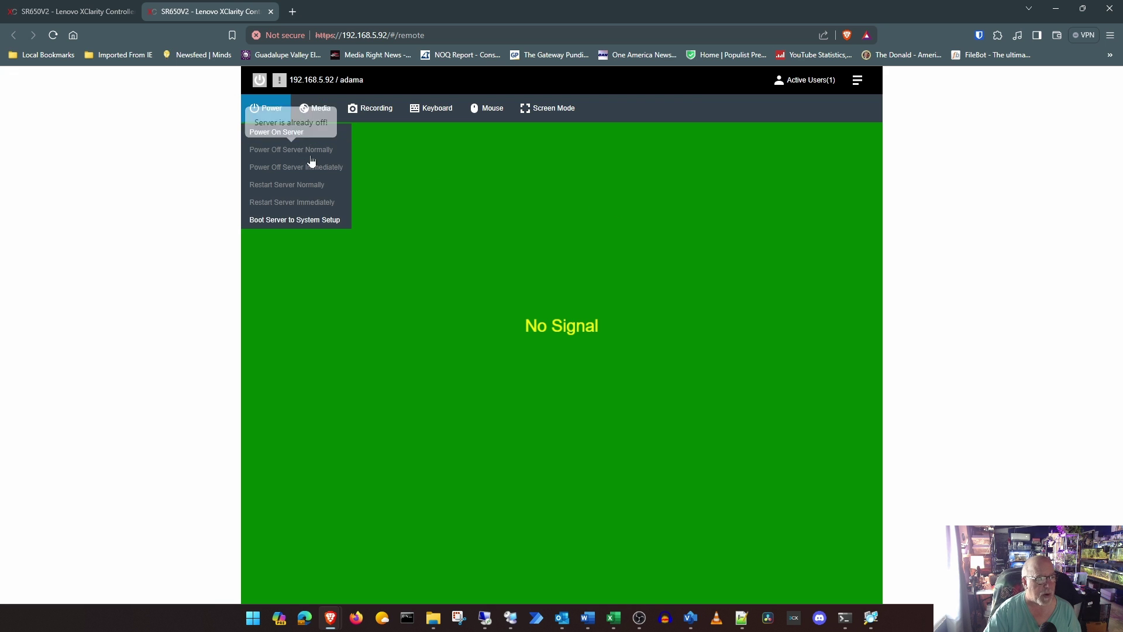
{"action": "left_click", "coordinate": [287, 131]}
{"action": "left_click", "coordinate": [468, 177]}
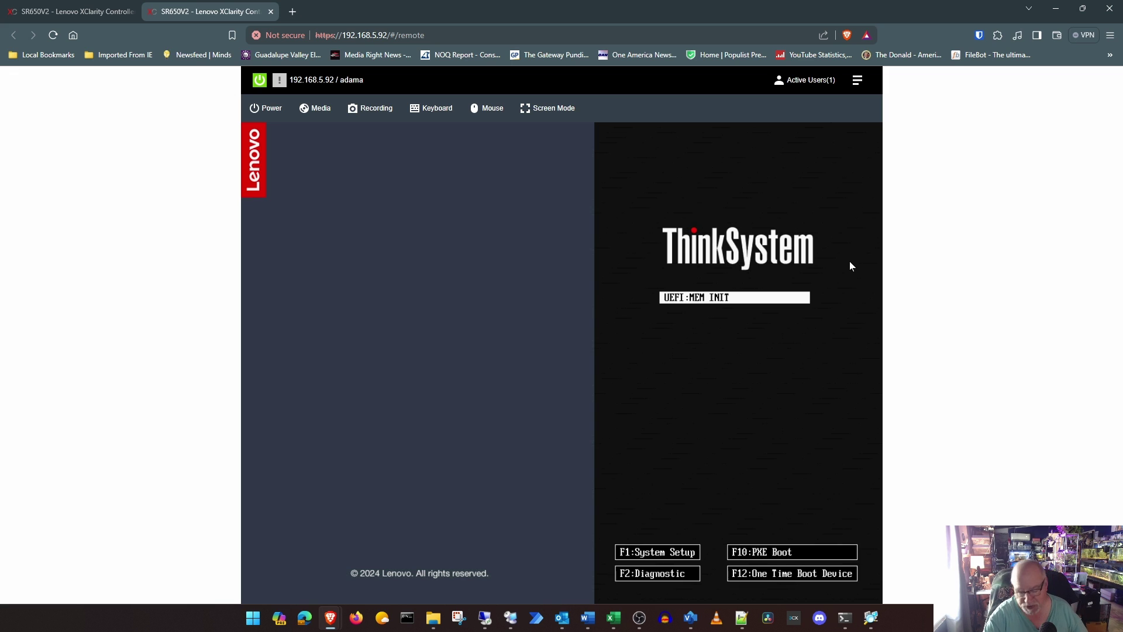
{"action": "key", "text": "F12"}
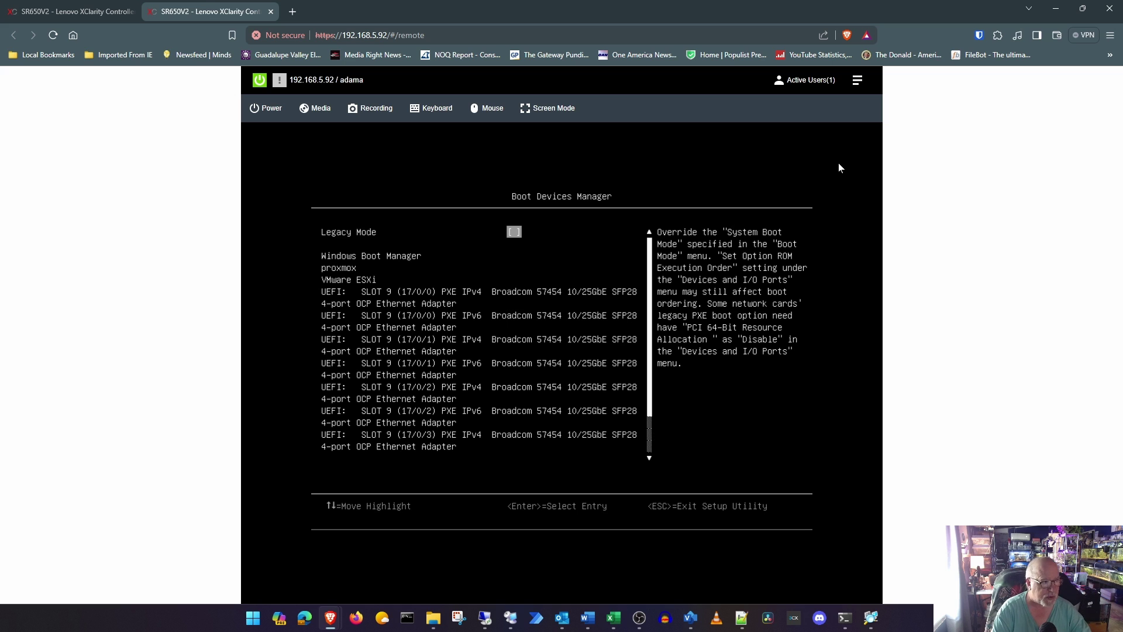
Step: Boot the server from the UEFI: XCC Virtual Media entry
{"action": "key", "text": "Down"}
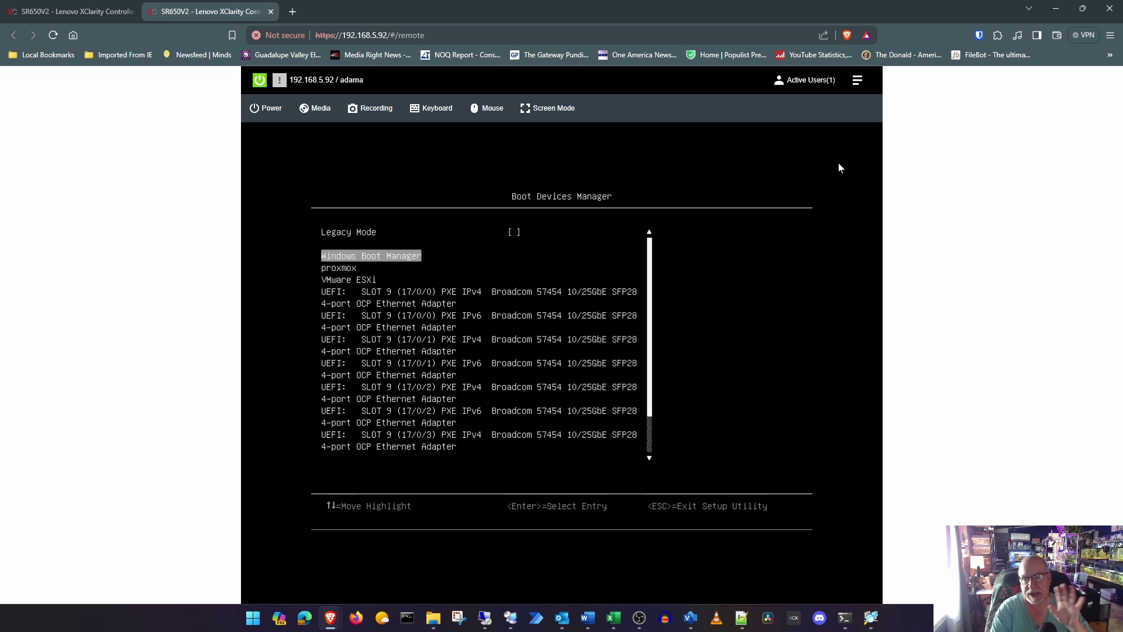
{"action": "key", "text": "Down"}
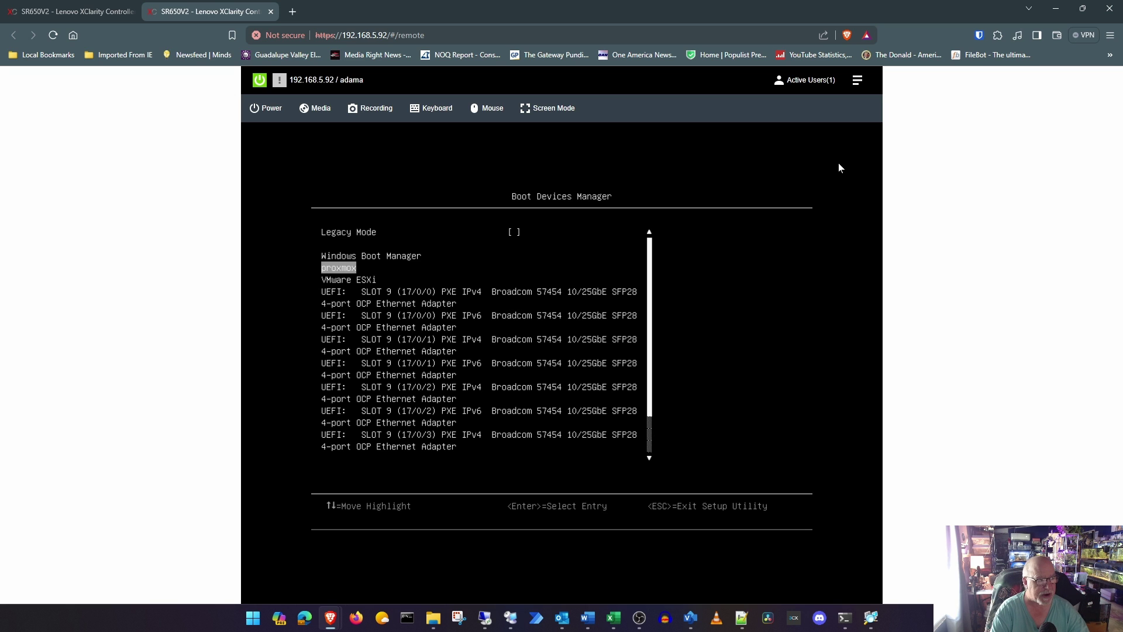
{"action": "key", "text": "Down"}
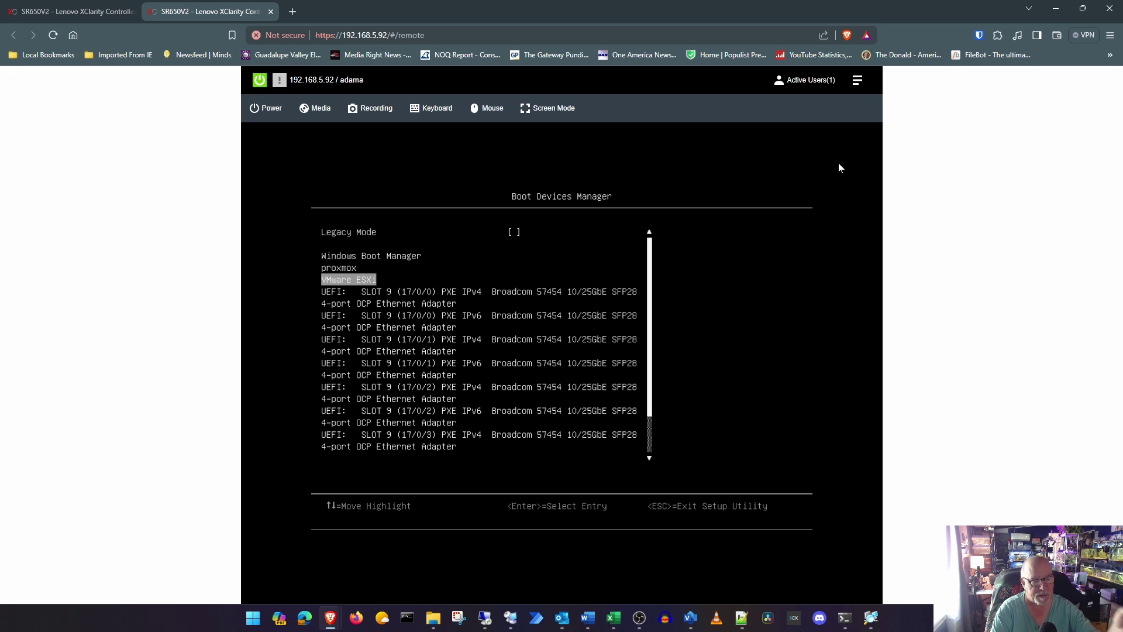
{"action": "key", "text": "Down"}
{"action": "key", "text": "Down"}
{"action": "key", "text": "Down"}
{"action": "key", "text": "Down"}
{"action": "key", "text": "Down"}
{"action": "key", "text": "Down"}
{"action": "key", "text": "Down"}
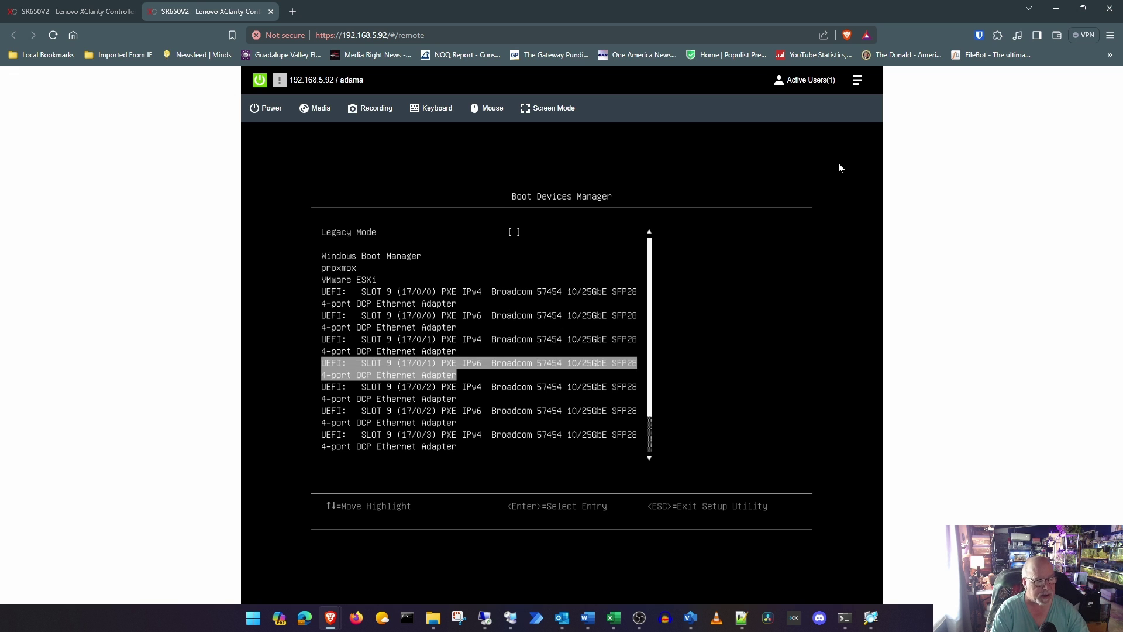
{"action": "key", "text": "Down"}
{"action": "key", "text": "Down"}
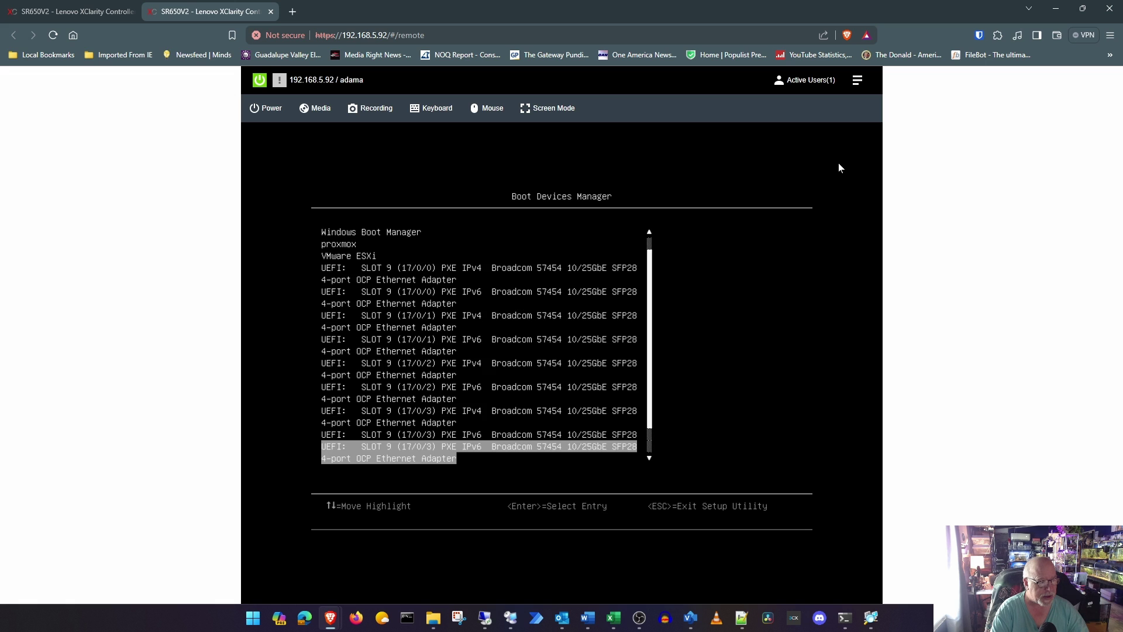
{"action": "key", "text": "Down"}
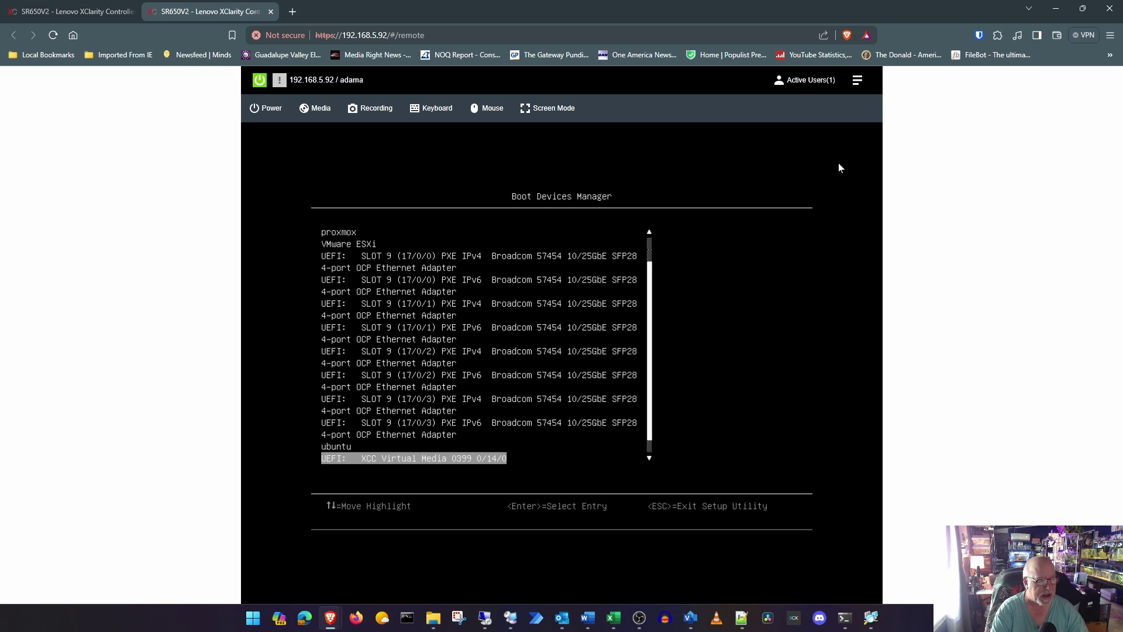
{"action": "key", "text": "Return"}
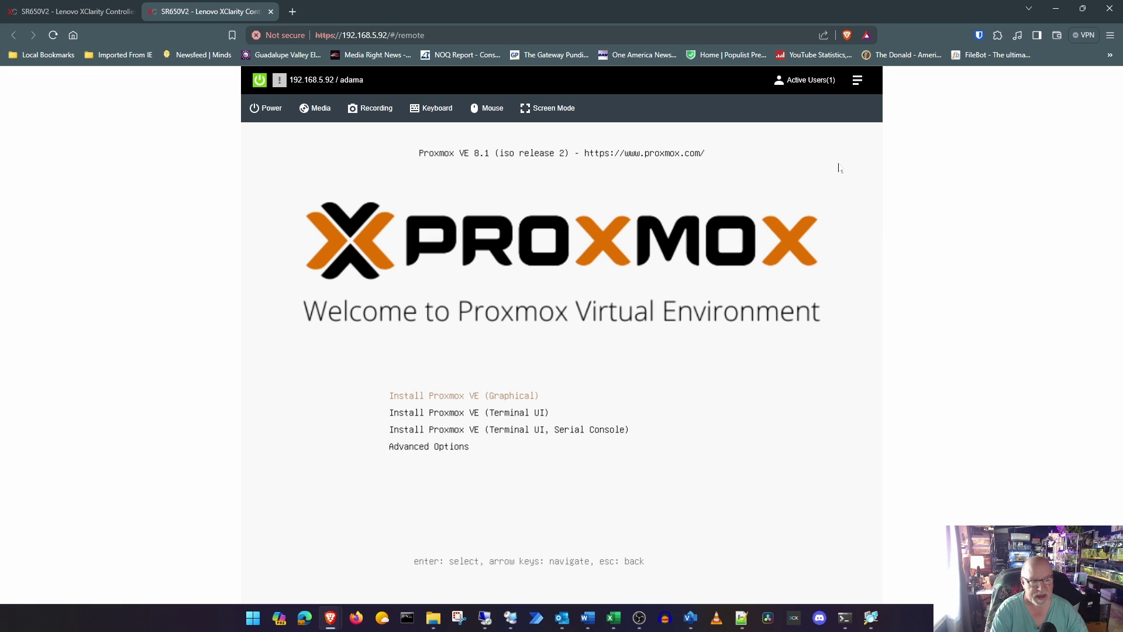
Step: Start the Install Proxmox VE (Graphical) option from the welcome menu
{"action": "key", "text": "Return"}
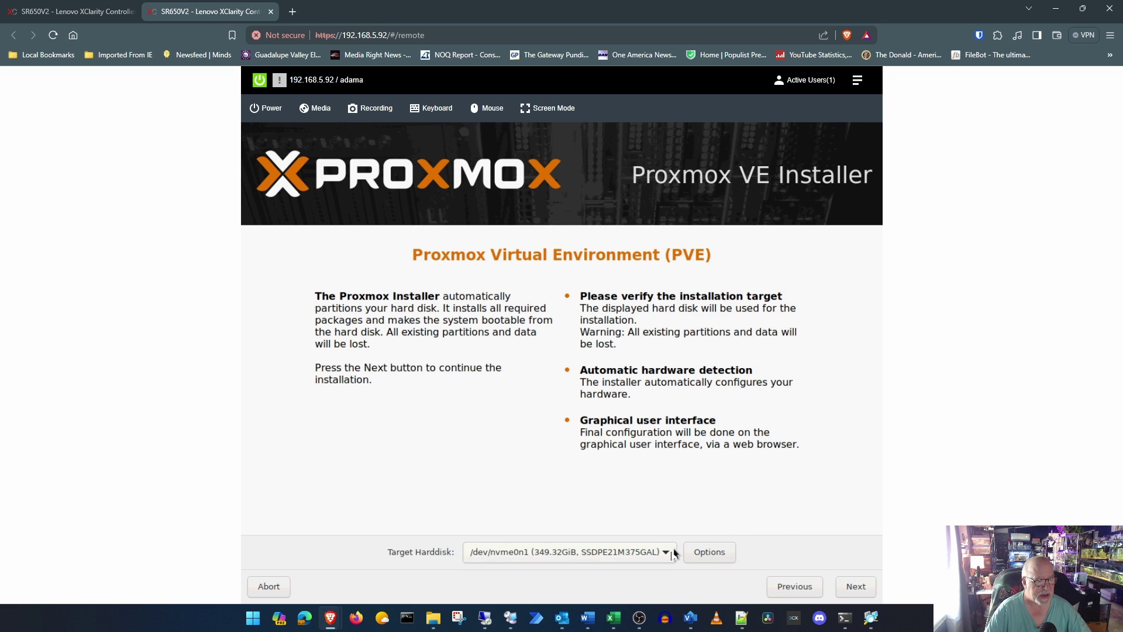
Step: Keep /dev/nvme0n1 as the installer's target hard disk
{"action": "left_click", "coordinate": [673, 551]}
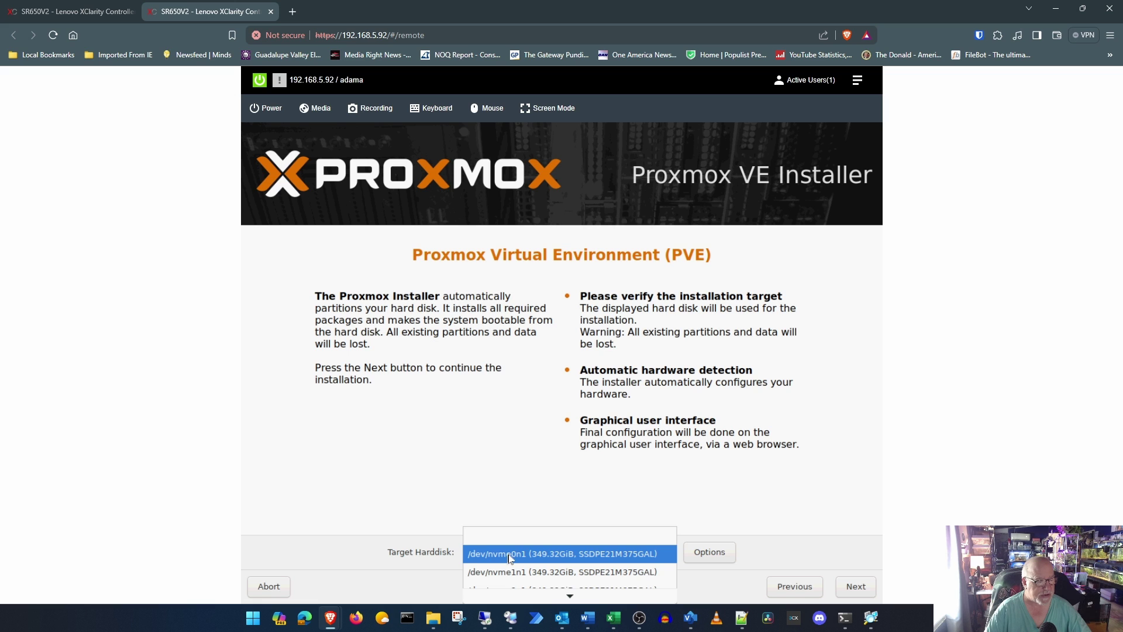
{"action": "left_click", "coordinate": [510, 554]}
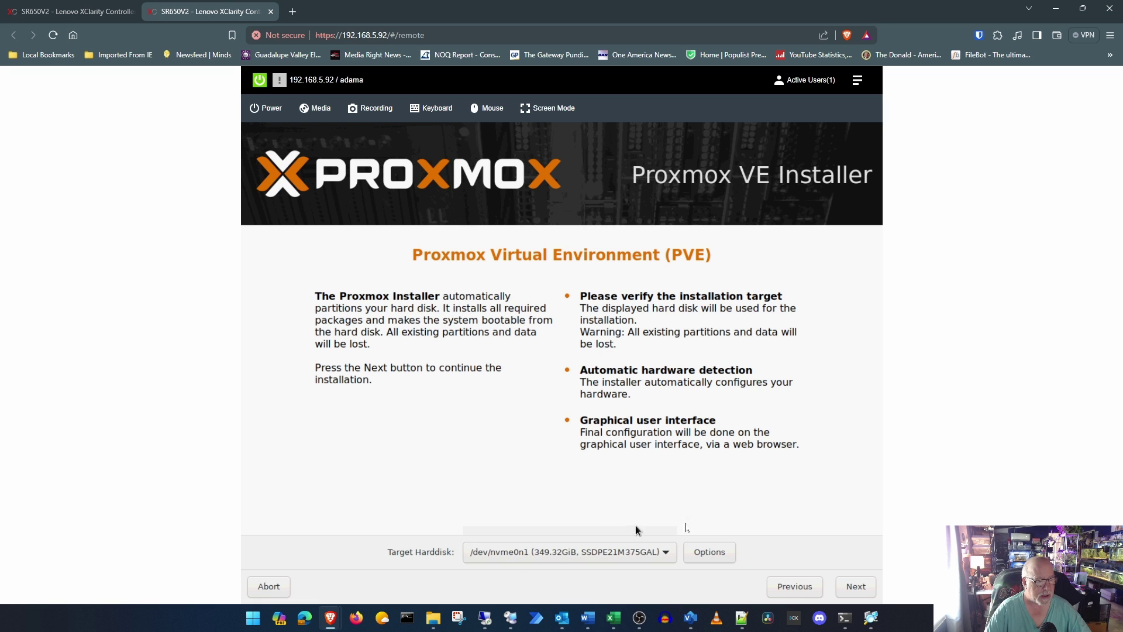
{"action": "left_click", "coordinate": [855, 585]}
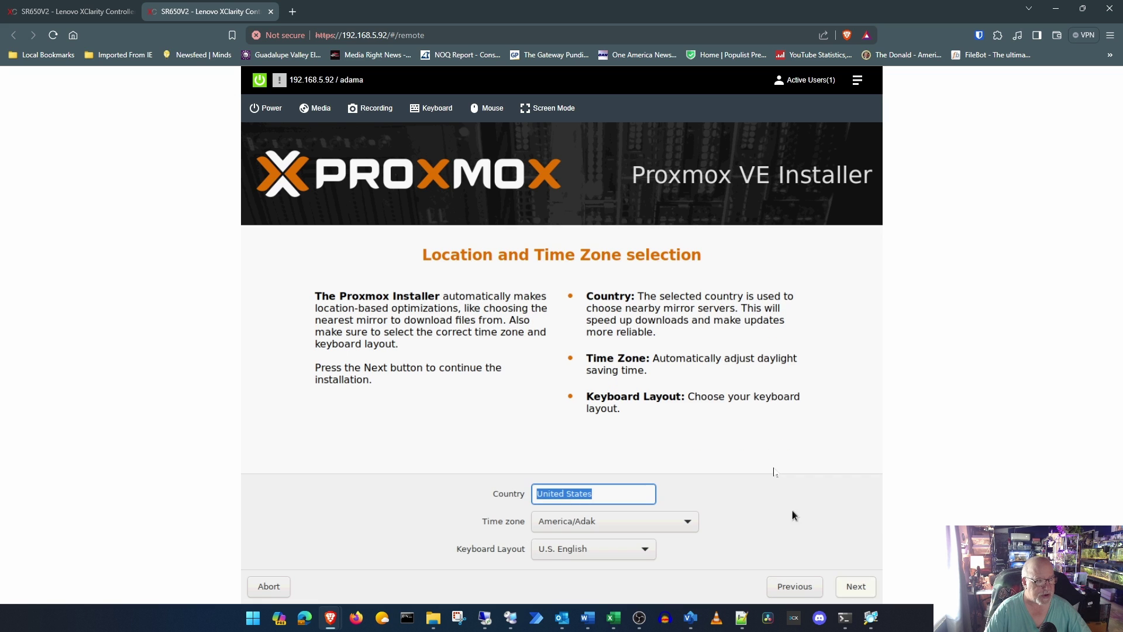
Step: Set the installer time zone to America/Chicago
{"action": "left_click", "coordinate": [687, 525]}
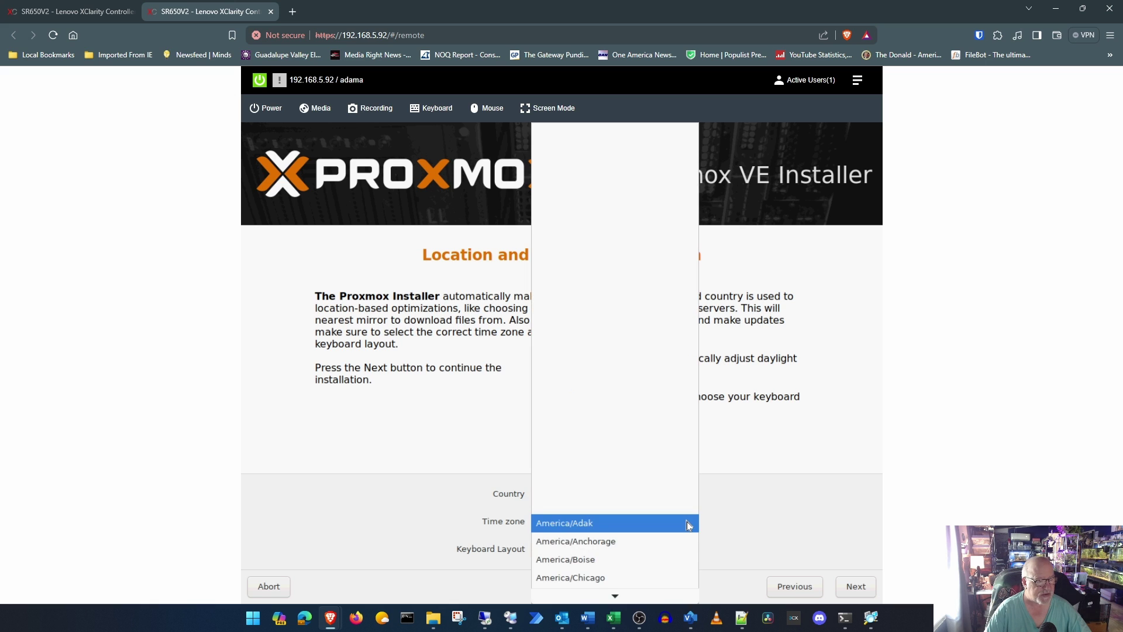
{"action": "left_click", "coordinate": [637, 578]}
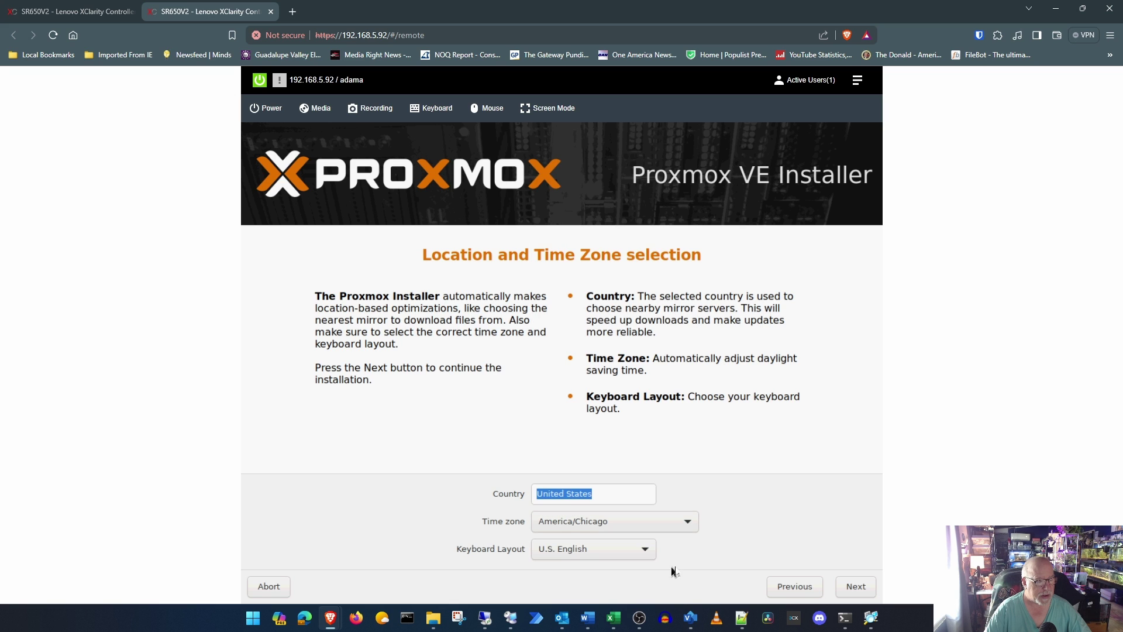
{"action": "left_click", "coordinate": [858, 585]}
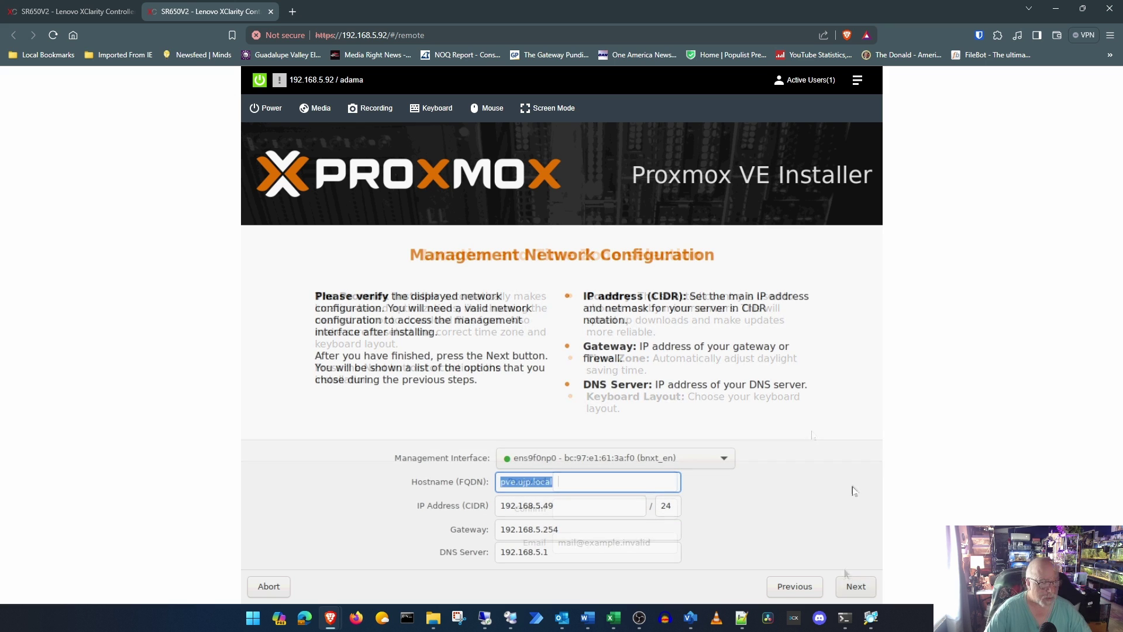
Step: Set hostname sr650v2.ujp.local and IP 192.168.5.26, keeping interface ens9f0np0
{"action": "type", "text": "sr"}
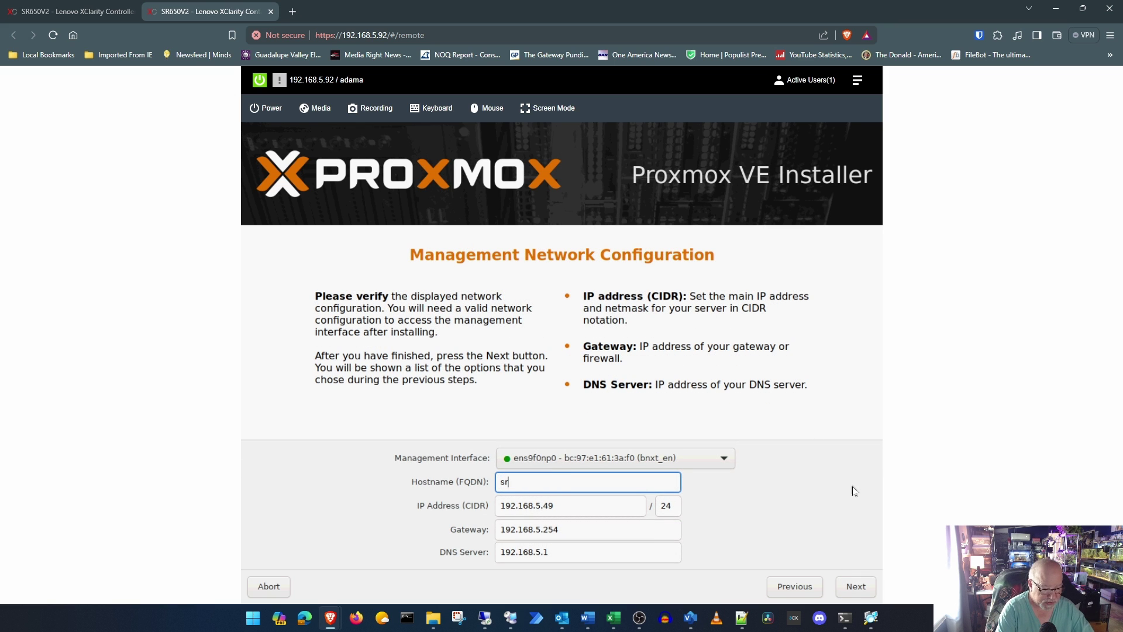
{"action": "type", "text": "650v2"}
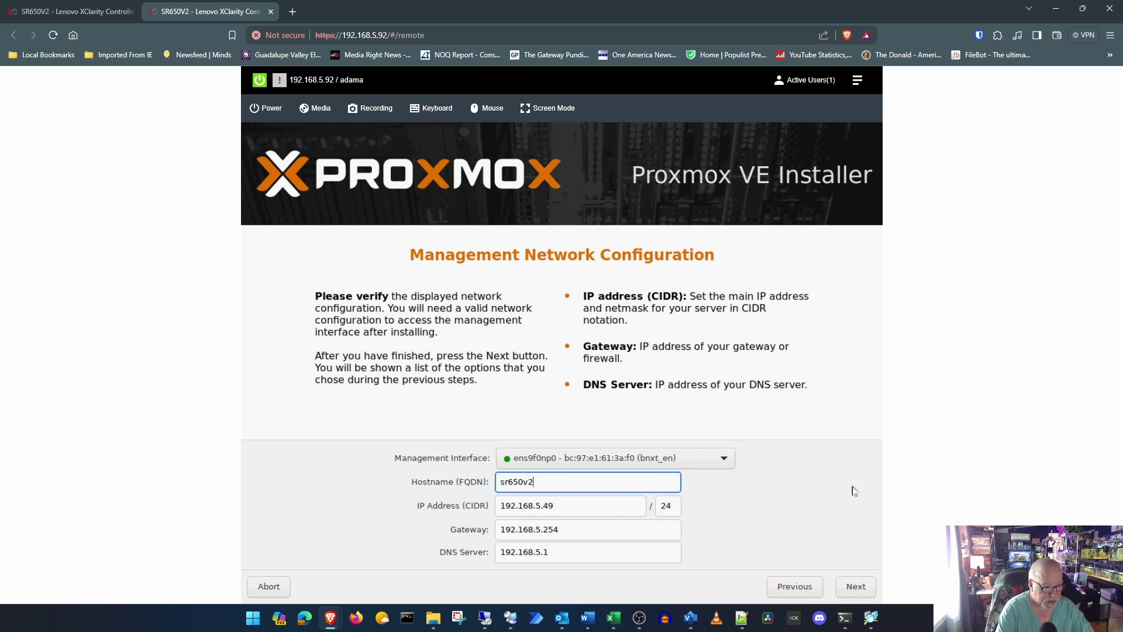
{"action": "type", "text": "."}
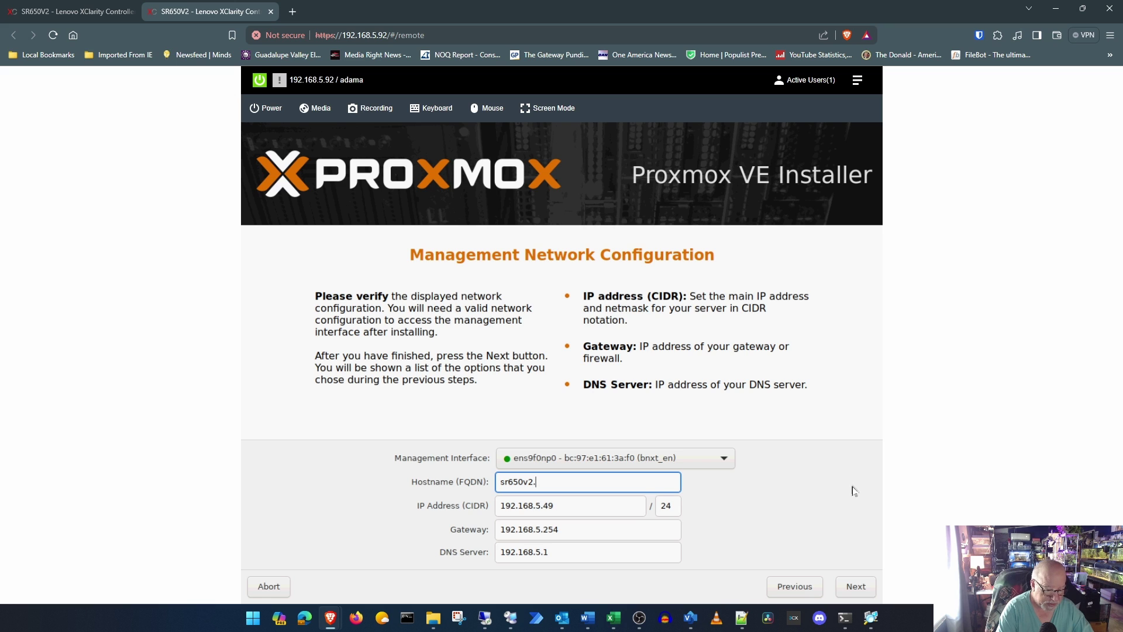
{"action": "type", "text": "ujp.local"}
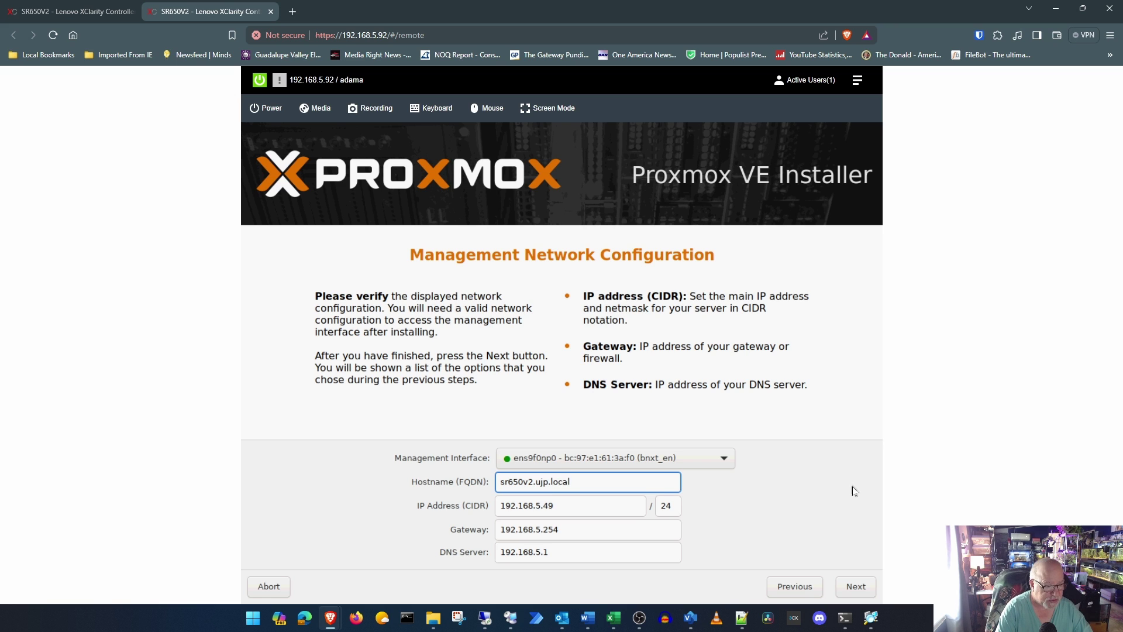
{"action": "key", "text": "Tab"}
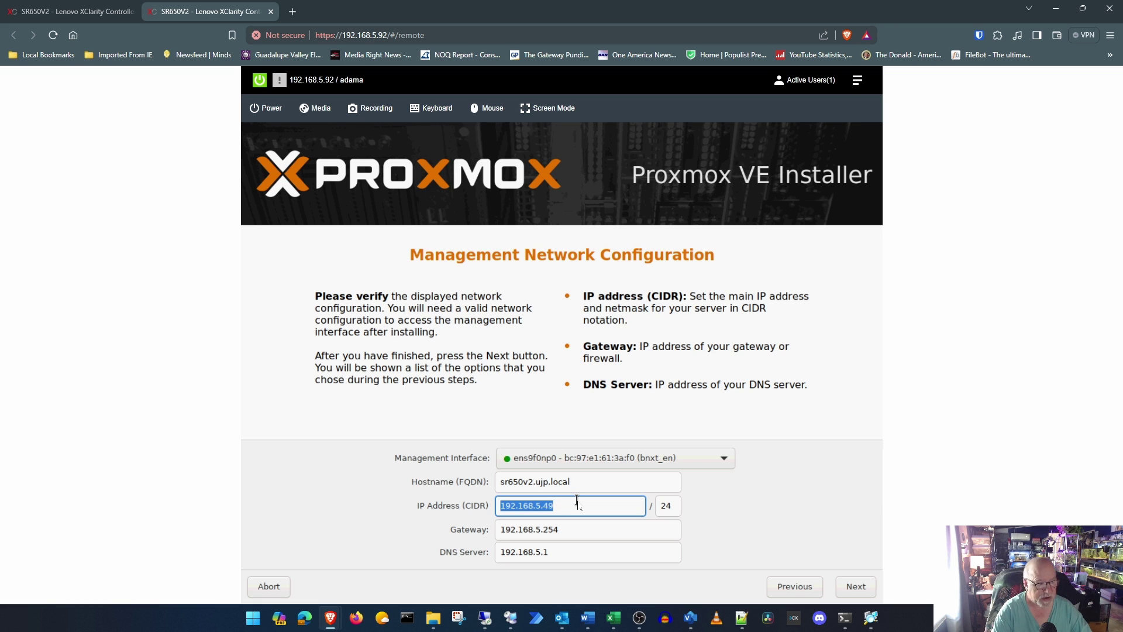
{"action": "key", "text": "End"}
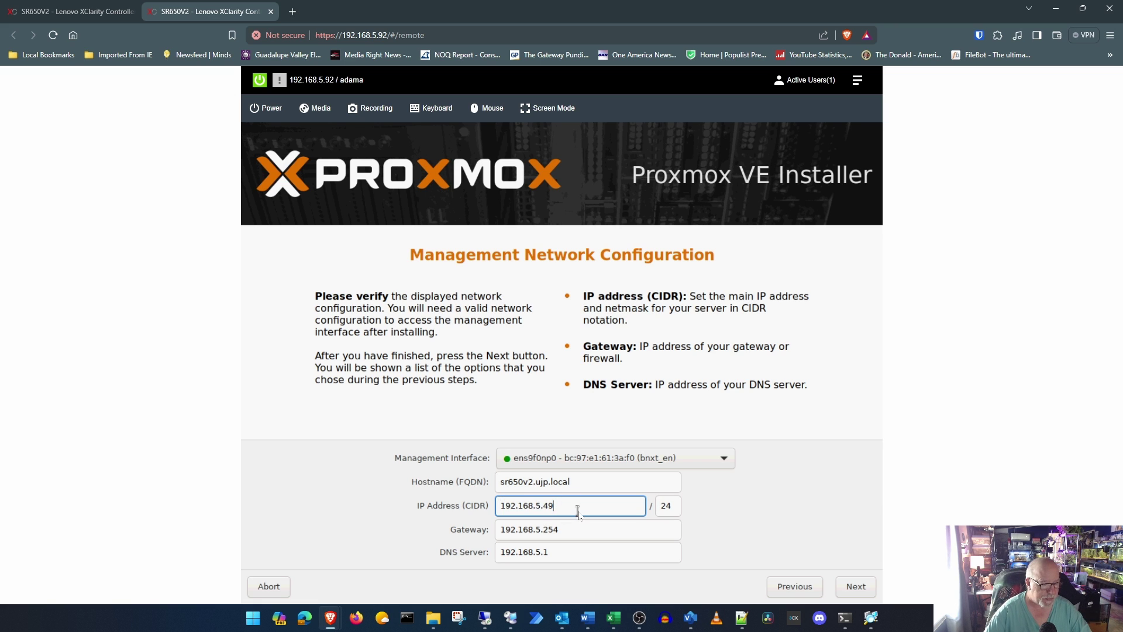
{"action": "key", "text": "BackSpace"}
{"action": "key", "text": "BackSpace"}
{"action": "type", "text": "26"}
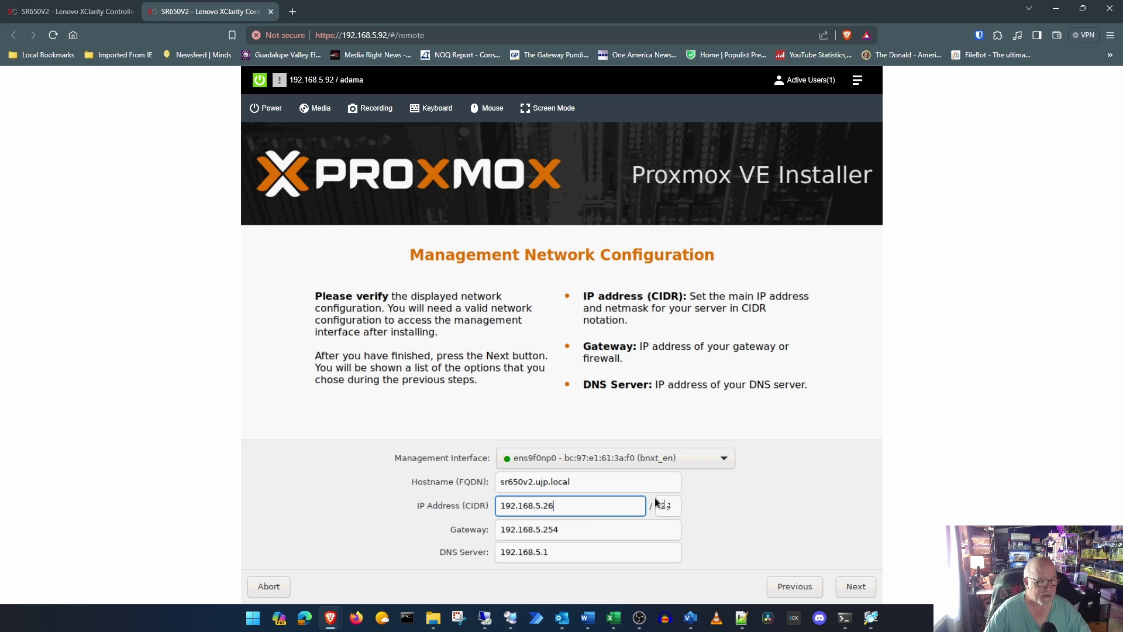
{"action": "left_click", "coordinate": [714, 465]}
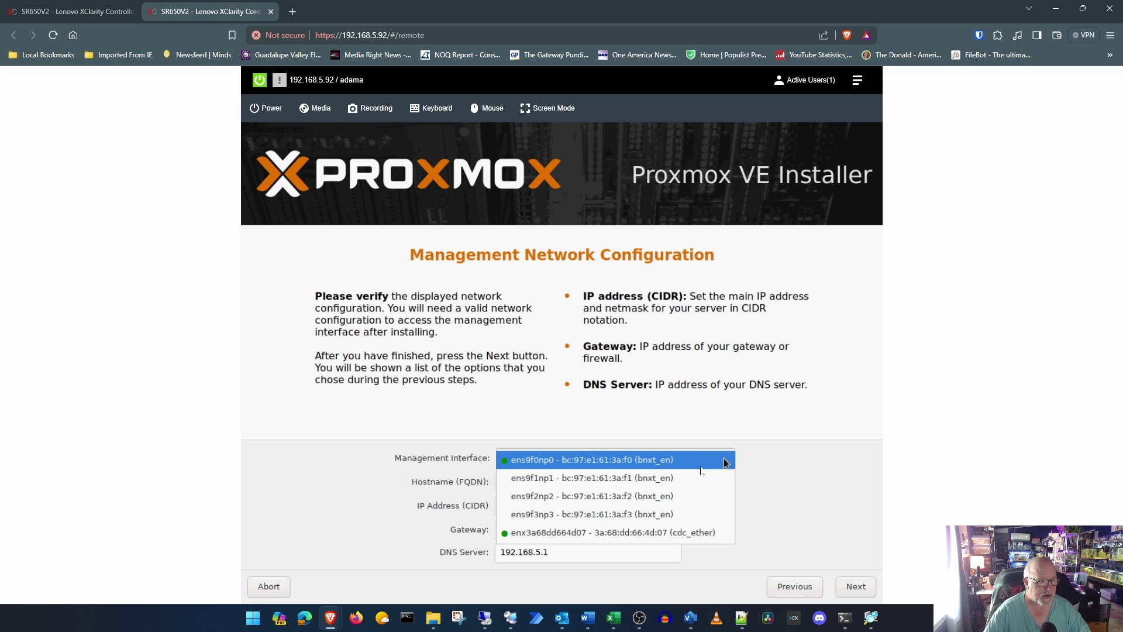
{"action": "left_click", "coordinate": [577, 460]}
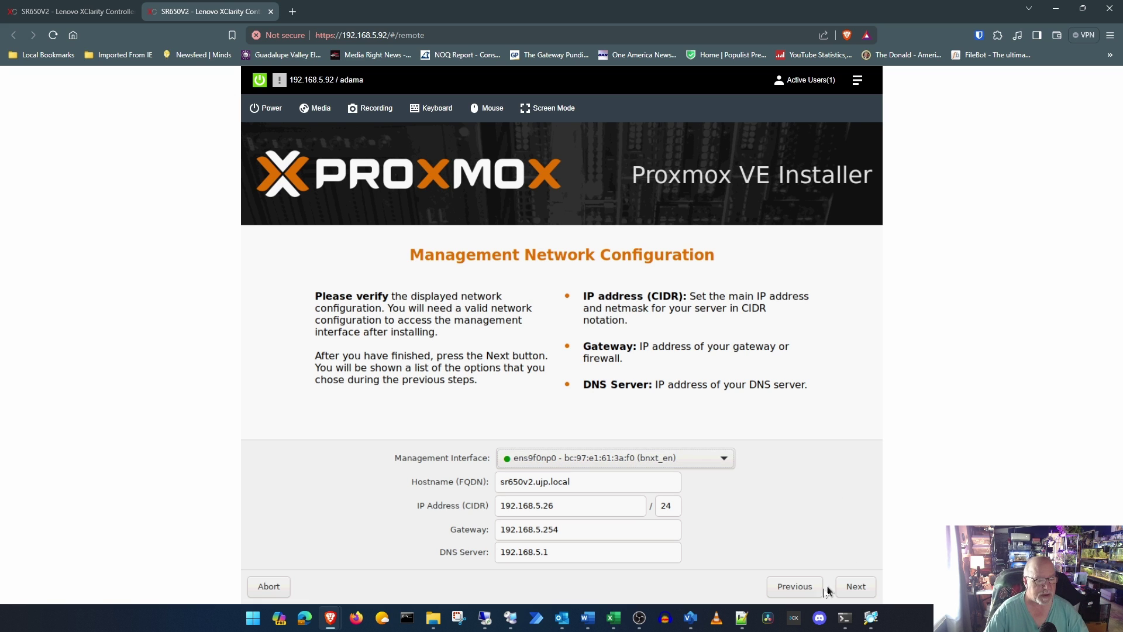
{"action": "left_click", "coordinate": [863, 590]}
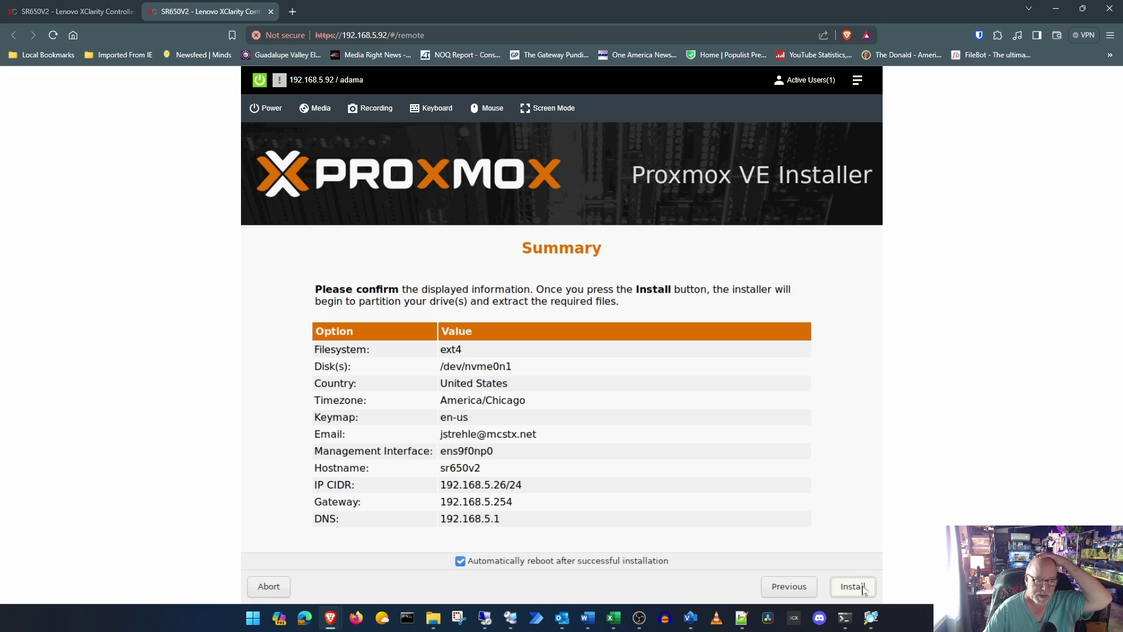
Step: Start the Proxmox VE installation from the Summary page
{"action": "left_click", "coordinate": [863, 588]}
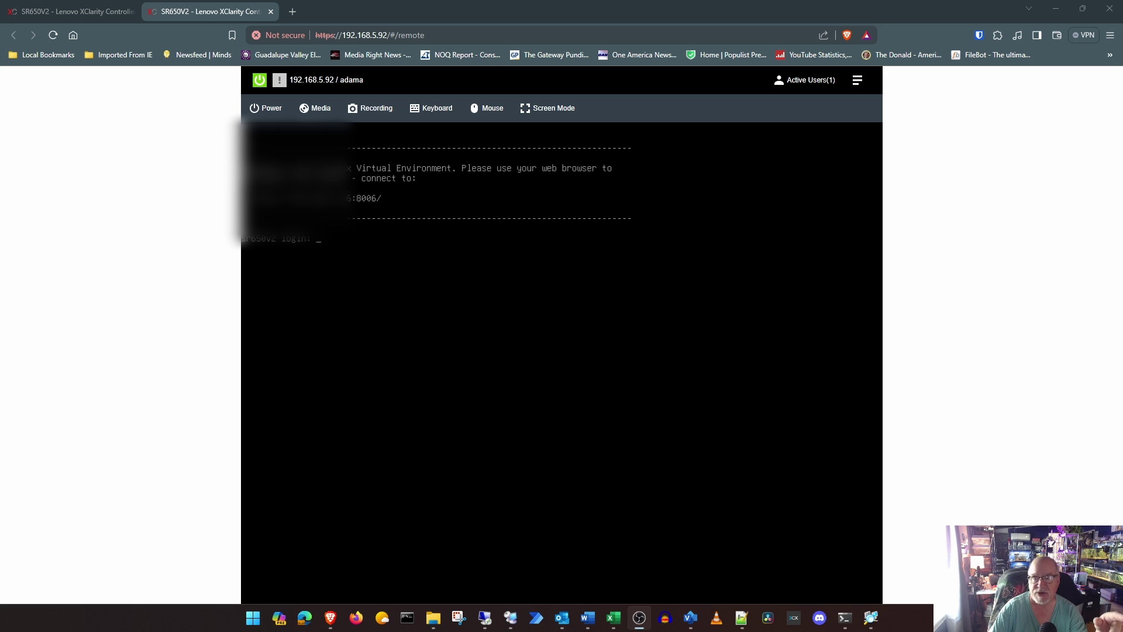
{"action": "left_click", "coordinate": [293, 12]}
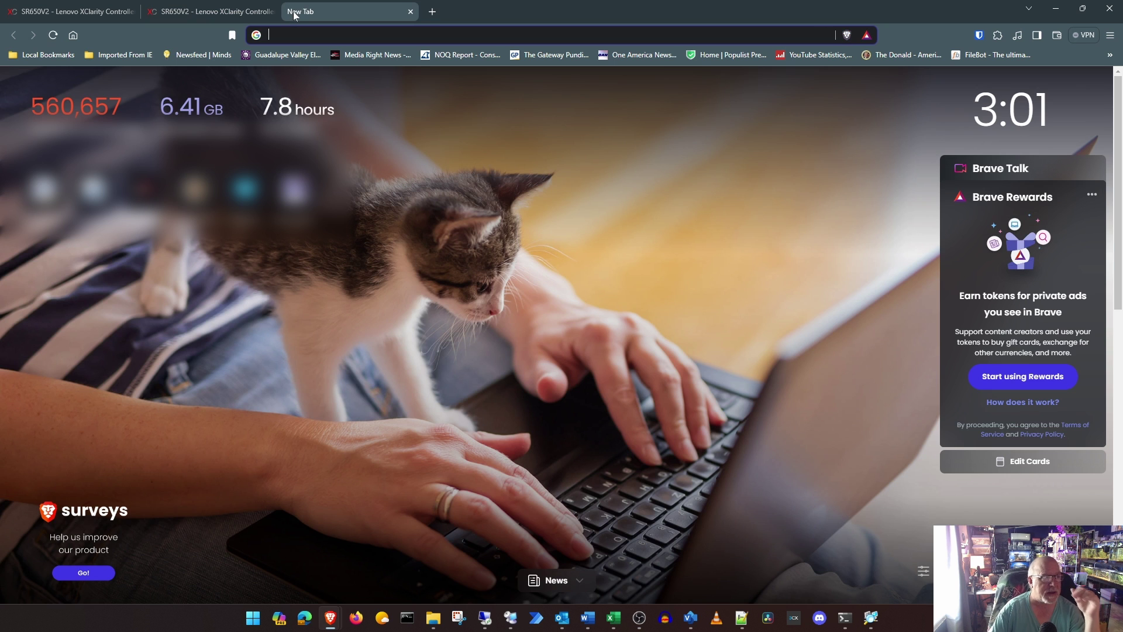
{"action": "type", "text": "19"}
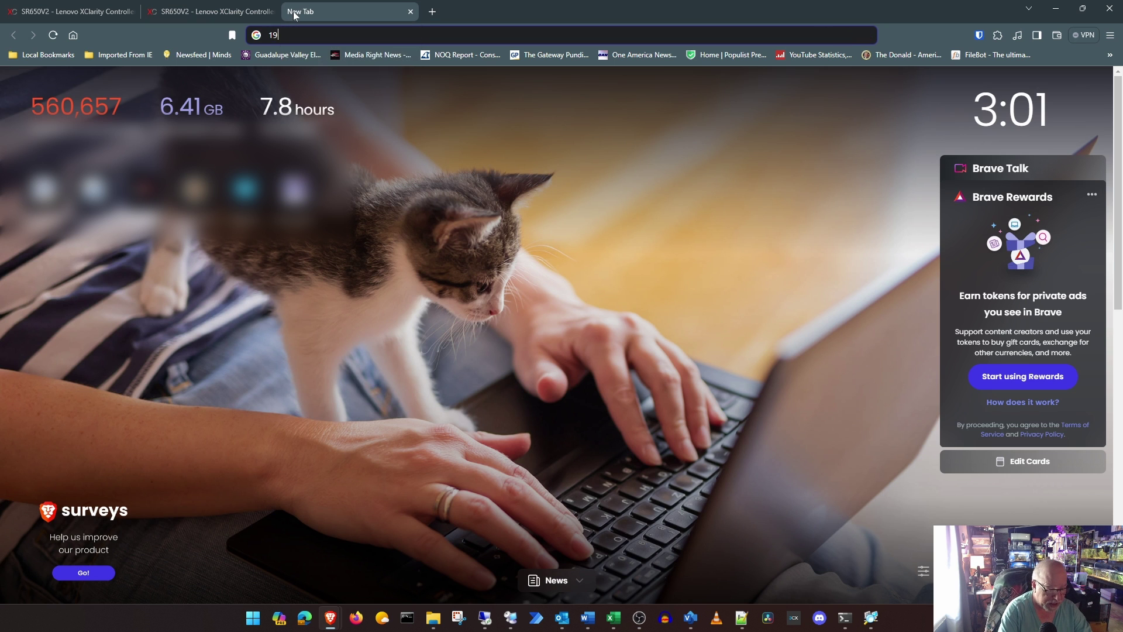
{"action": "type", "text": "2.168"}
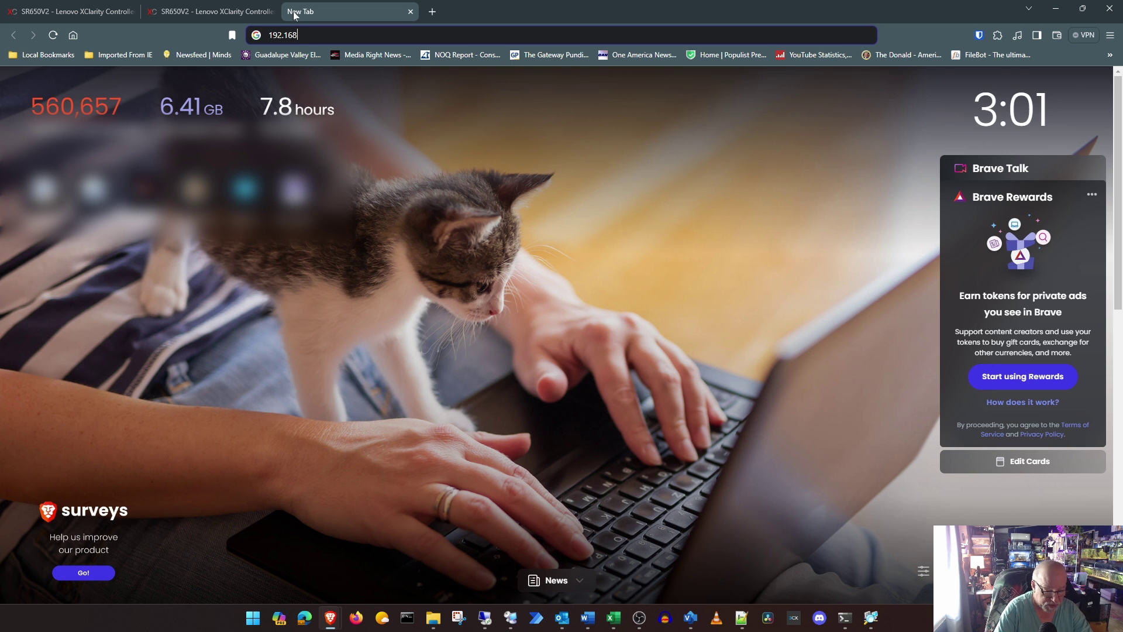
{"action": "type", "text": ".5.26"}
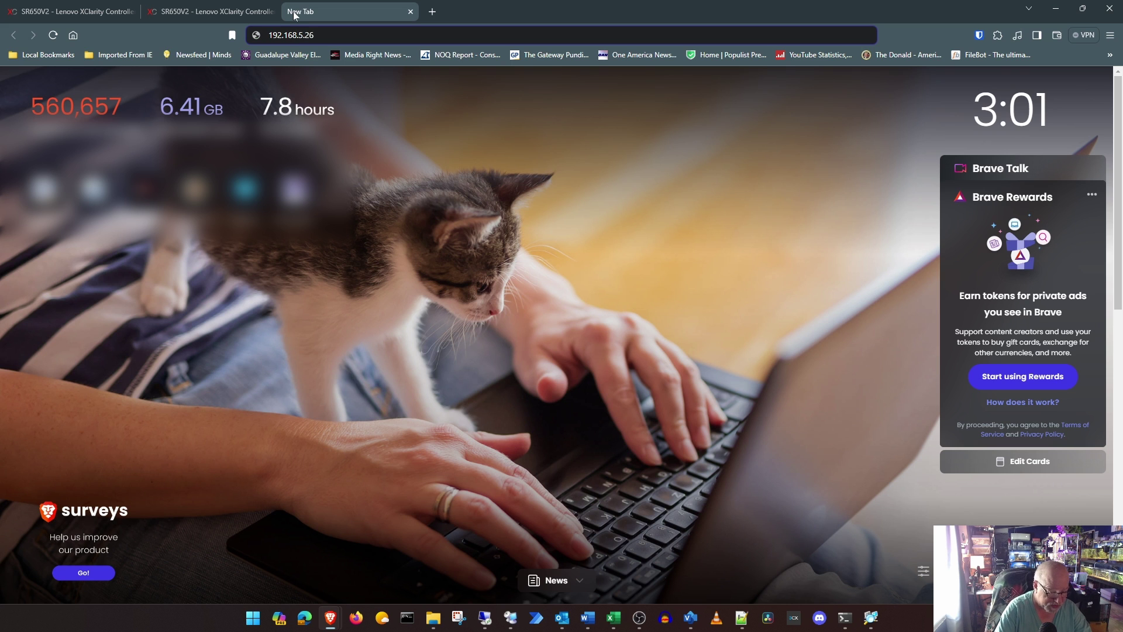
{"action": "type", "text": ":8006"}
{"action": "key", "text": "Return"}
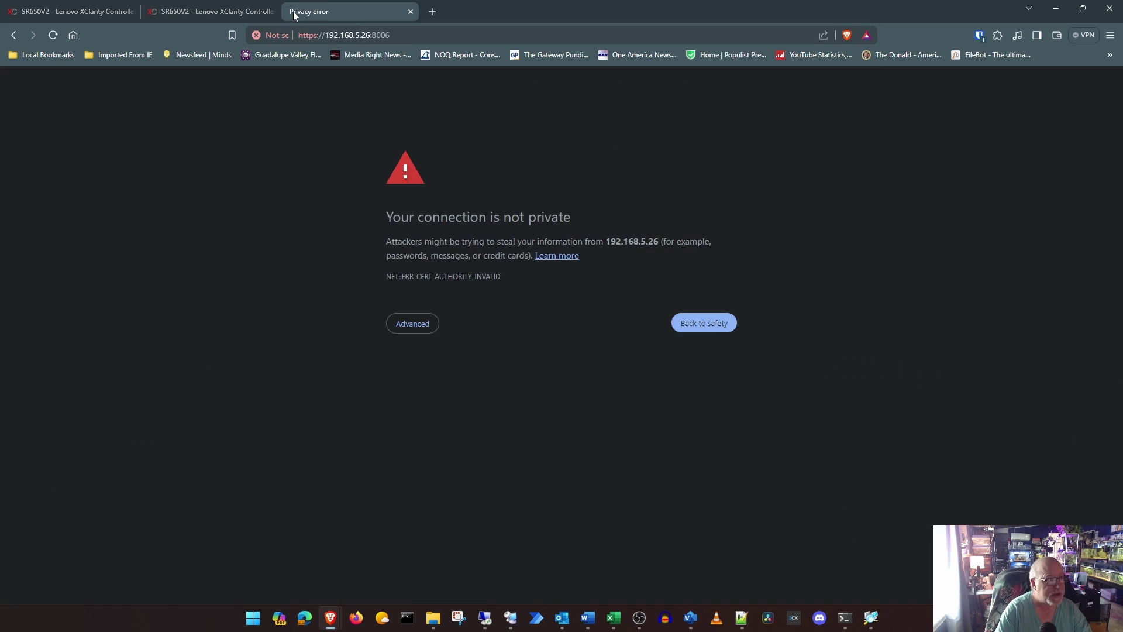
{"action": "left_click", "coordinate": [414, 324]}
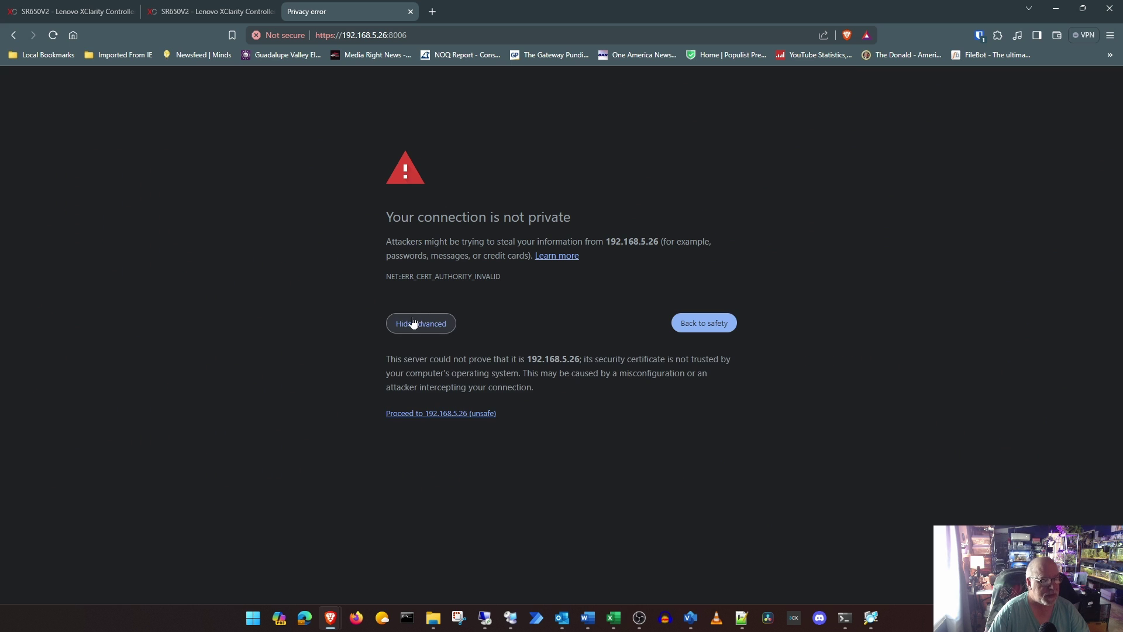
Step: Bypass the certificate warning, log in as root, dismiss the subscription notice and select node sr650v2
{"action": "left_click", "coordinate": [443, 415]}
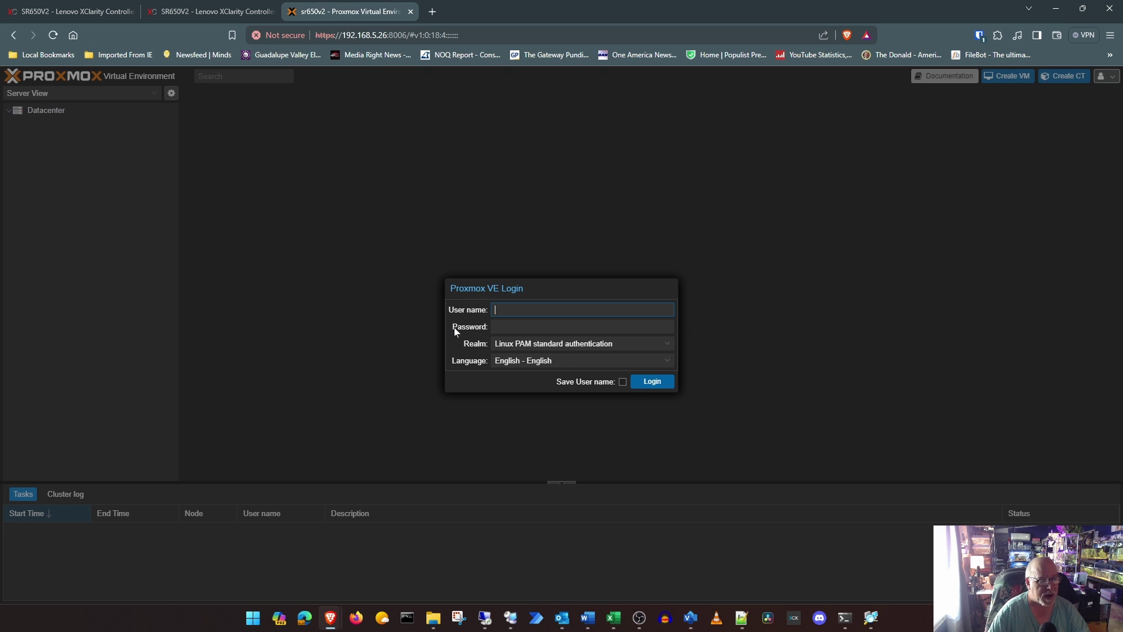
{"action": "type", "text": "root"}
{"action": "key", "text": "Tab"}
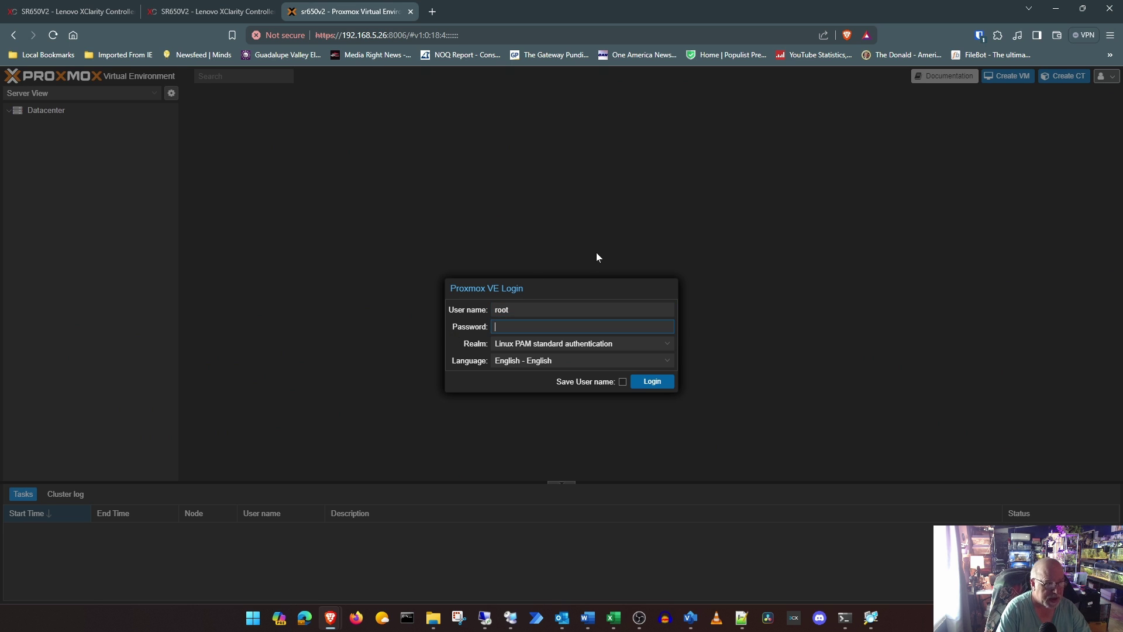
{"action": "type", "text": "•••••••"}
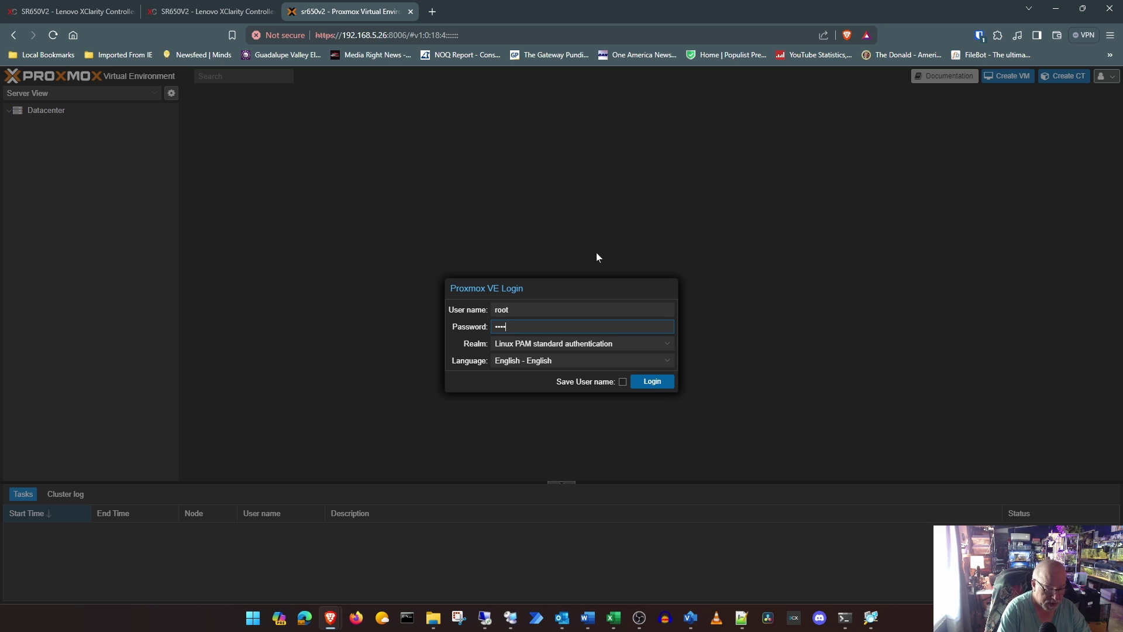
{"action": "type", "text": "••••••"}
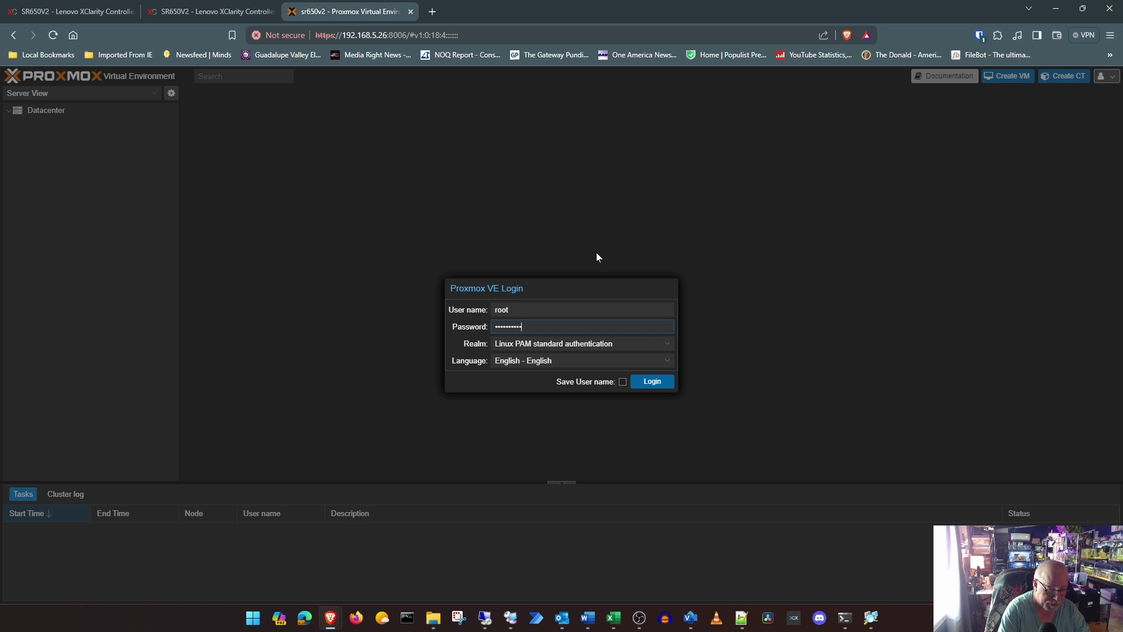
{"action": "left_click", "coordinate": [662, 383]}
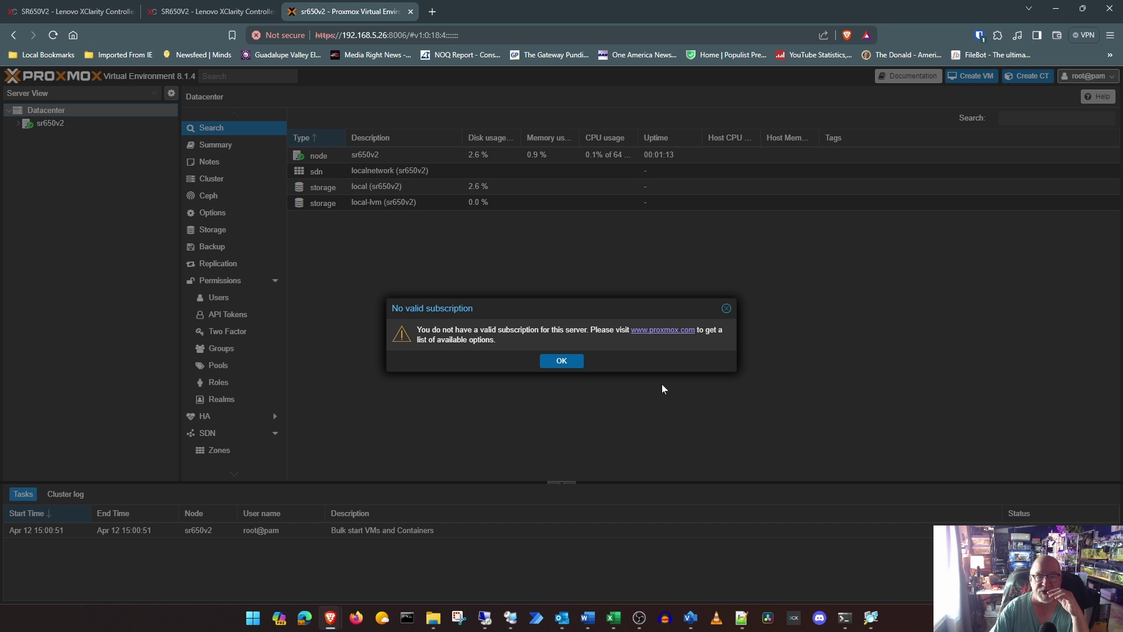
{"action": "left_click", "coordinate": [561, 360]}
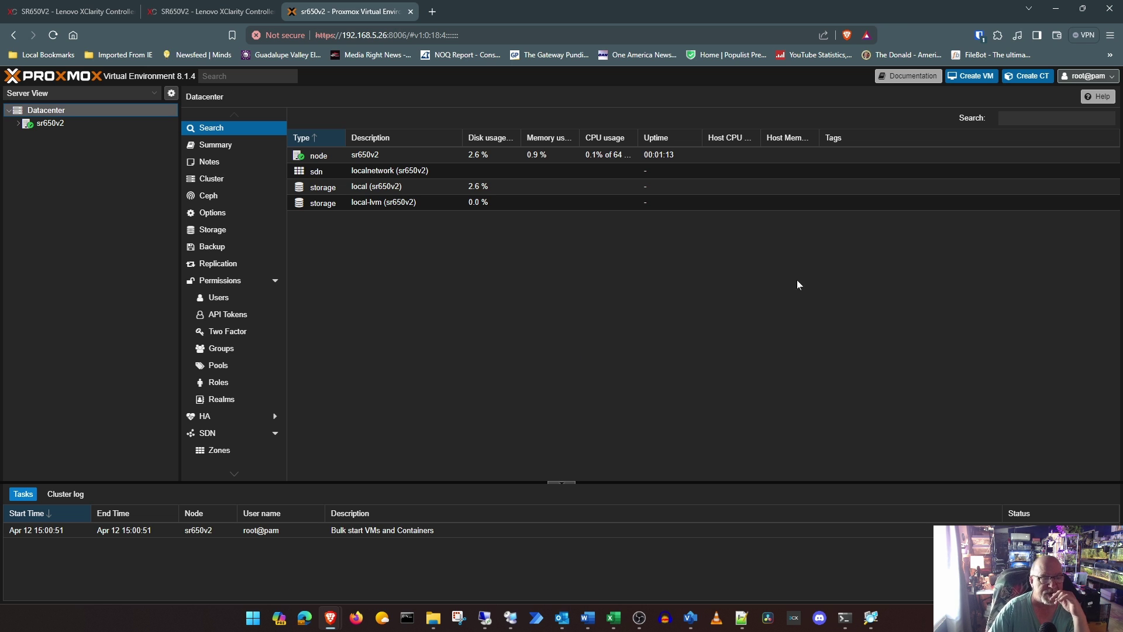
{"action": "left_click", "coordinate": [52, 127]}
Step: Add the No-Subscription package repository to node sr650v2
{"action": "left_click", "coordinate": [19, 124]}
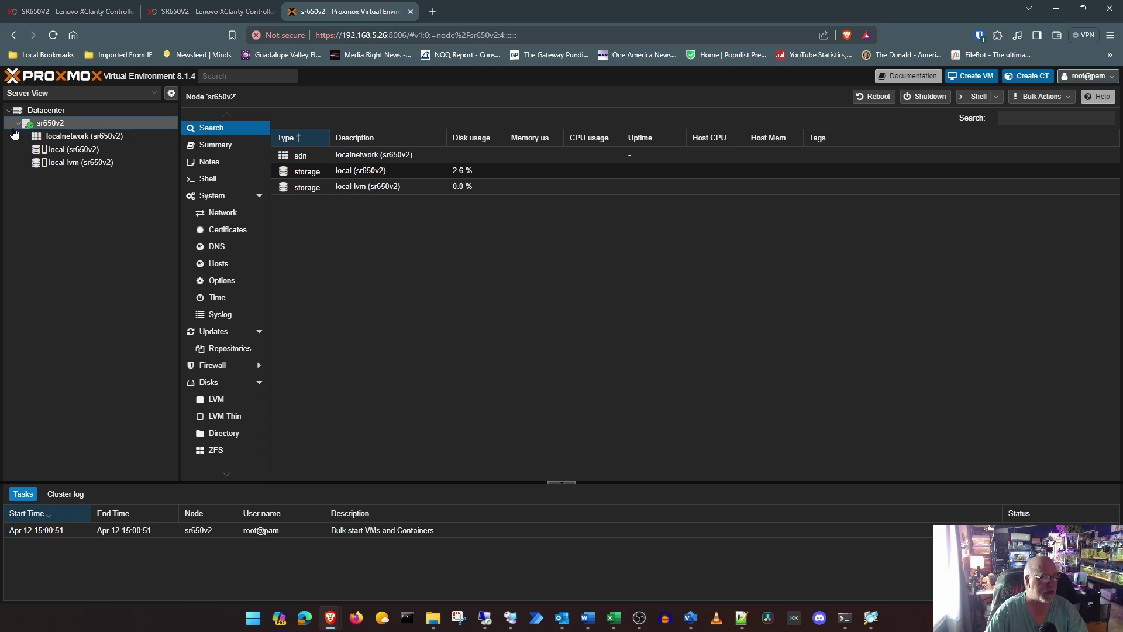
{"action": "left_click", "coordinate": [190, 145]}
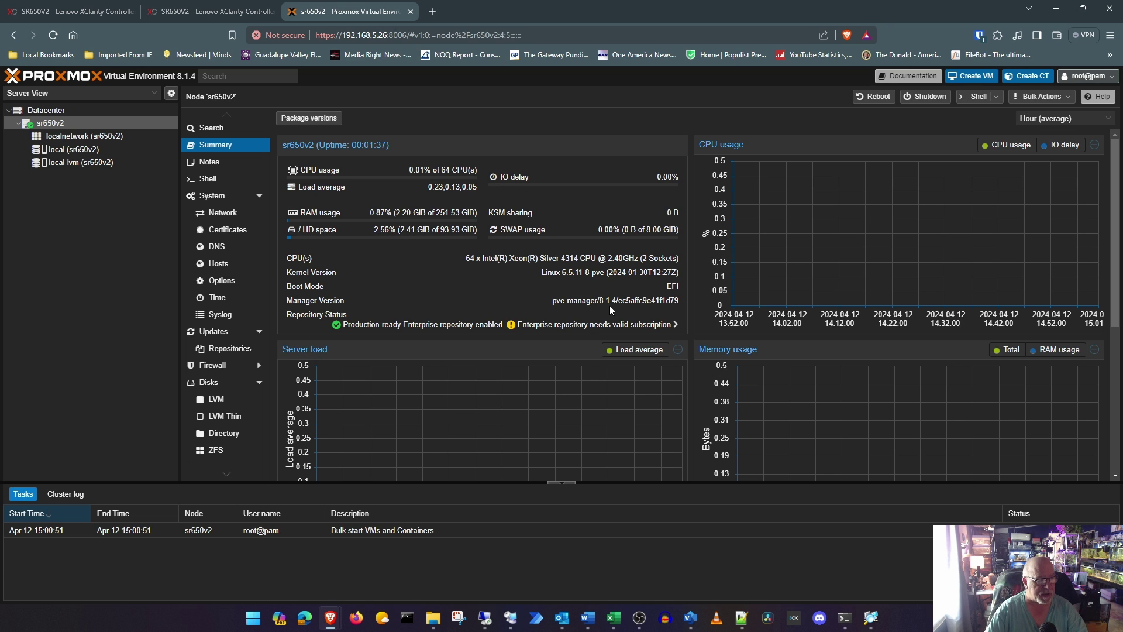
{"action": "left_click", "coordinate": [228, 348]}
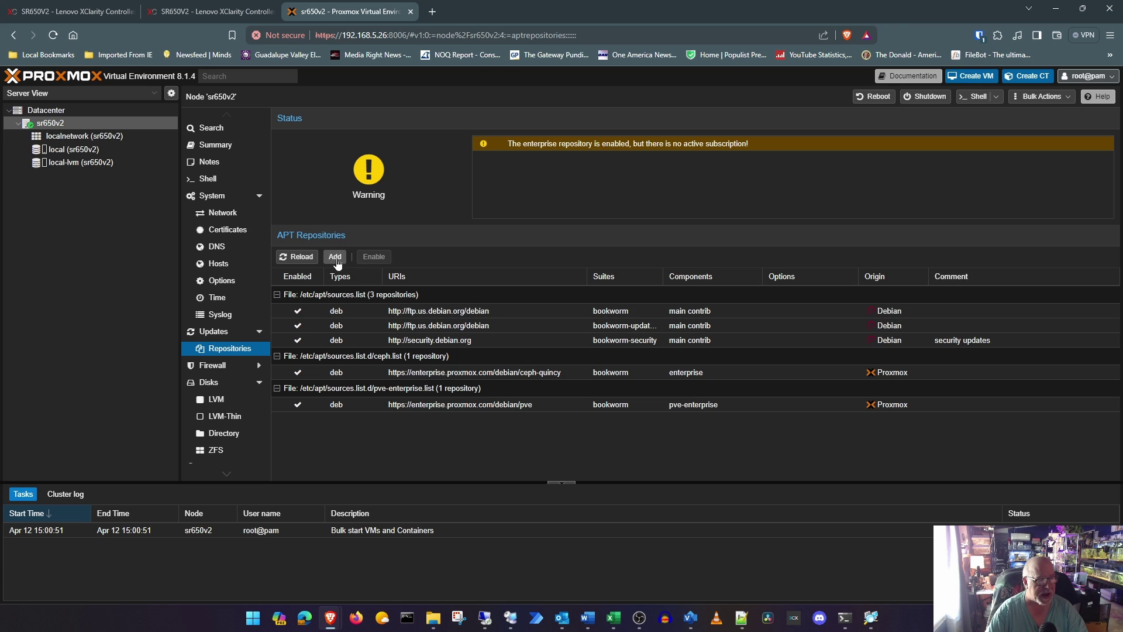
{"action": "left_click", "coordinate": [562, 361]}
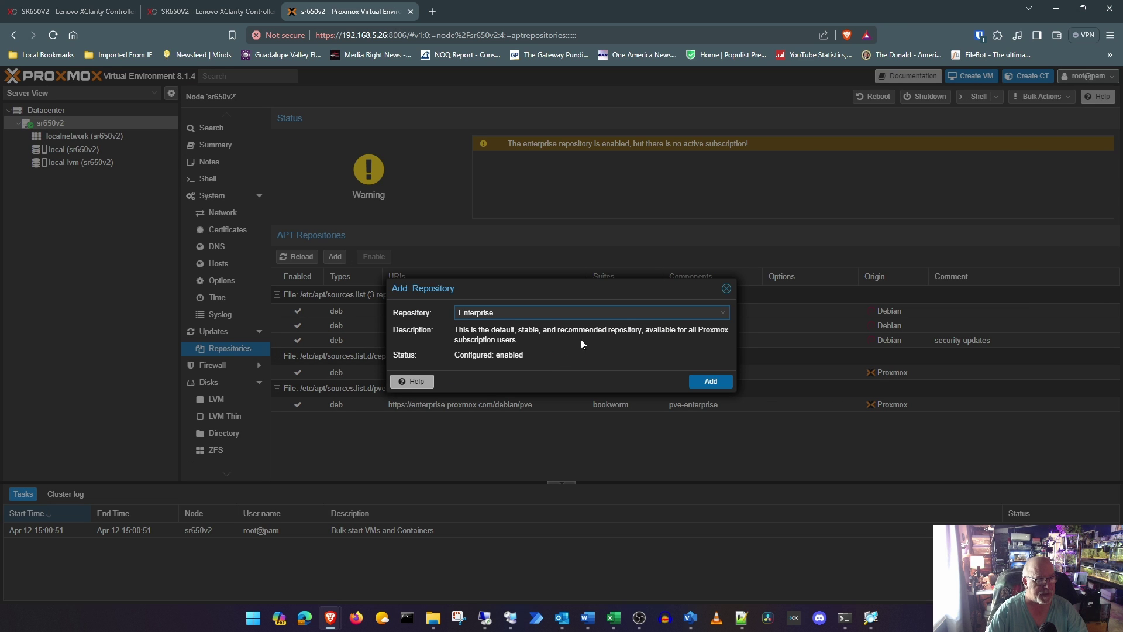
{"action": "left_click", "coordinate": [723, 314]}
{"action": "left_click", "coordinate": [527, 341]}
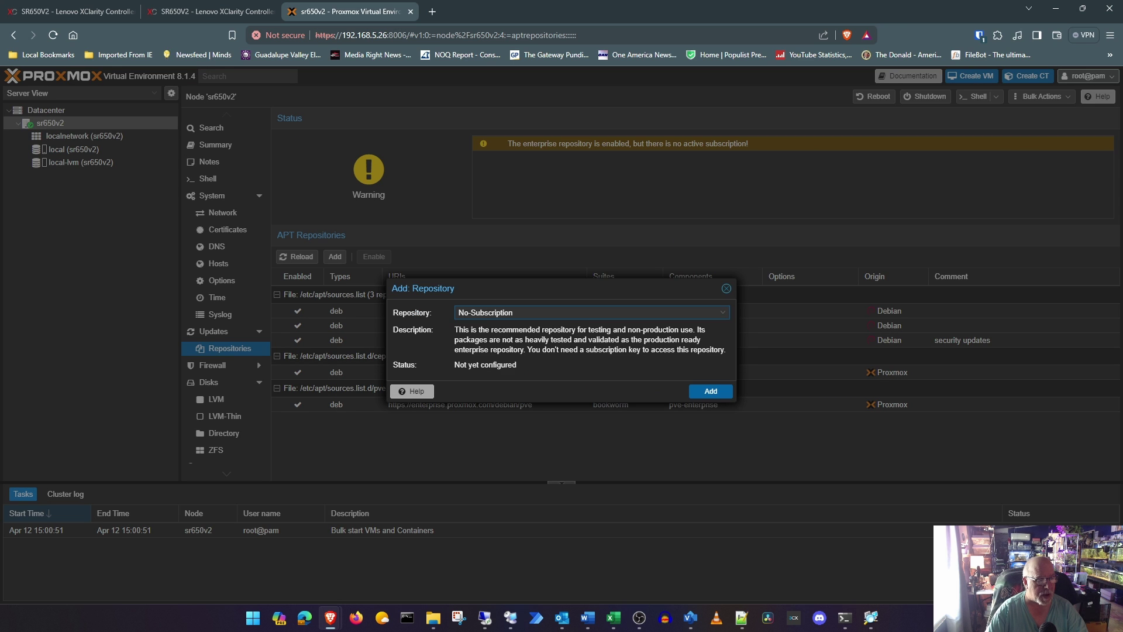
{"action": "left_click", "coordinate": [712, 386]}
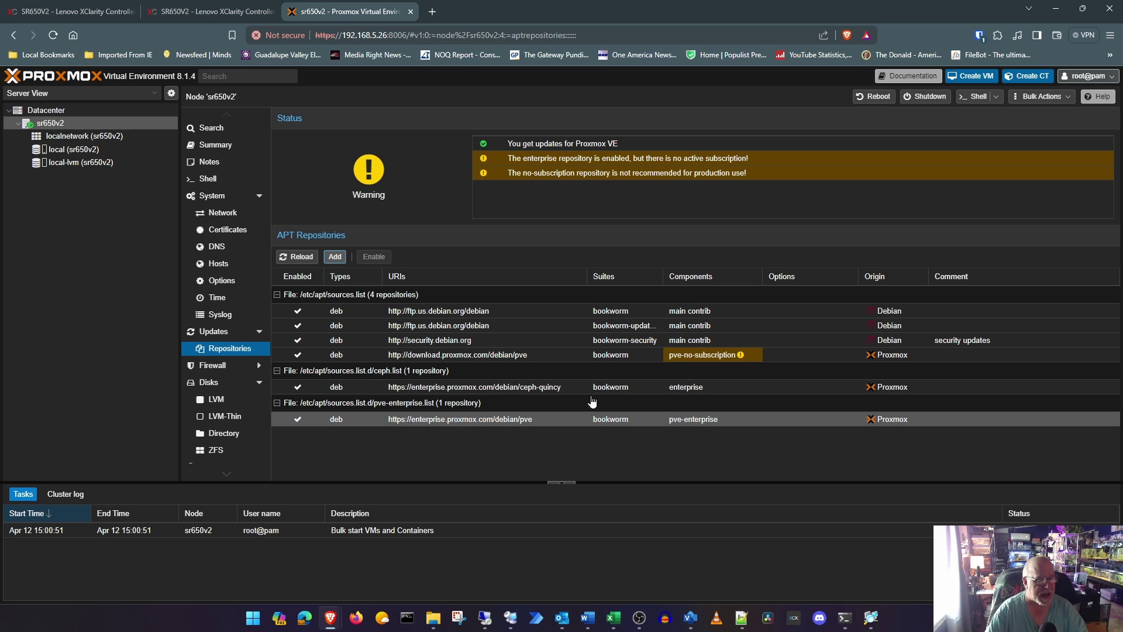
Step: Disable the ceph-quincy and pve-enterprise repositories and view the node's Updates list
{"action": "left_click", "coordinate": [593, 388]}
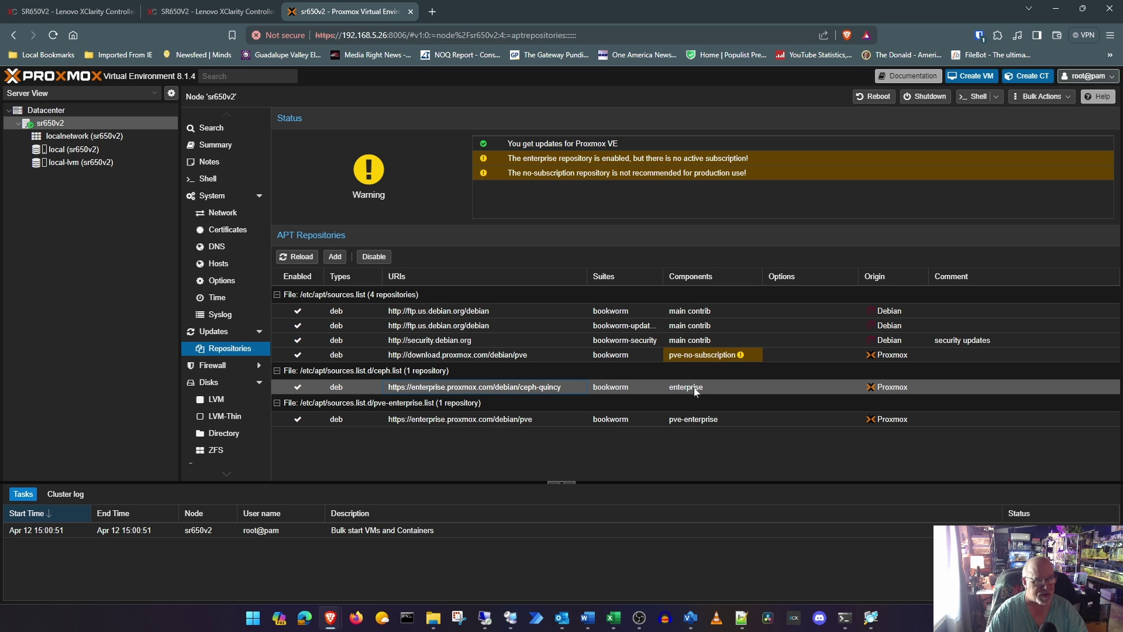
{"action": "left_click", "coordinate": [374, 257]}
{"action": "left_click", "coordinate": [617, 420]}
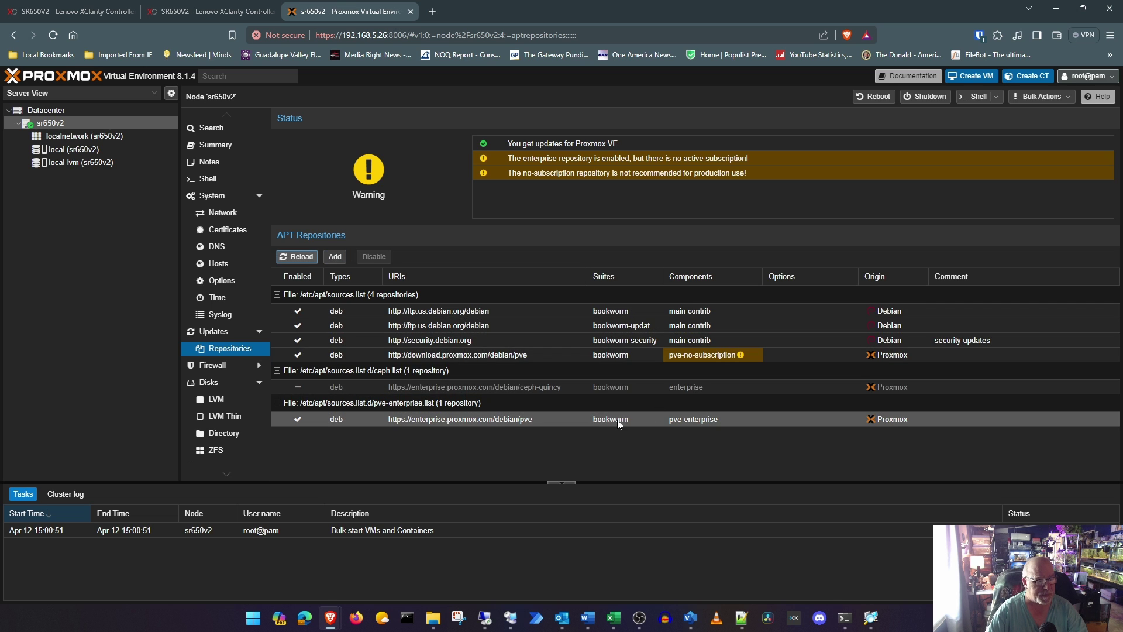
{"action": "left_click", "coordinate": [374, 257]}
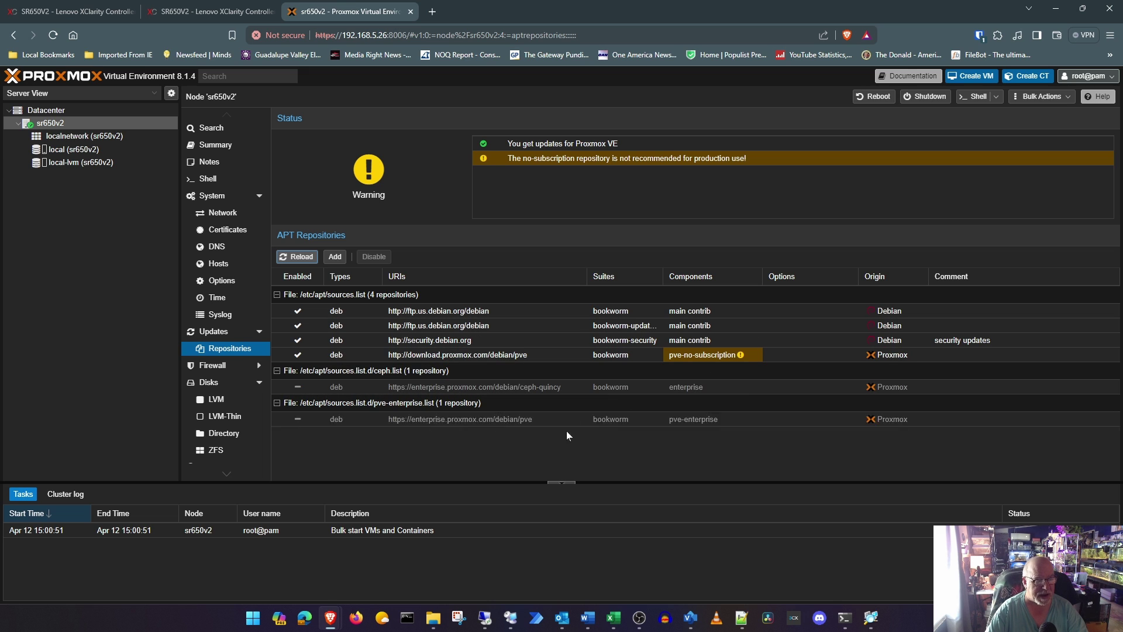
{"action": "left_click", "coordinate": [225, 332]}
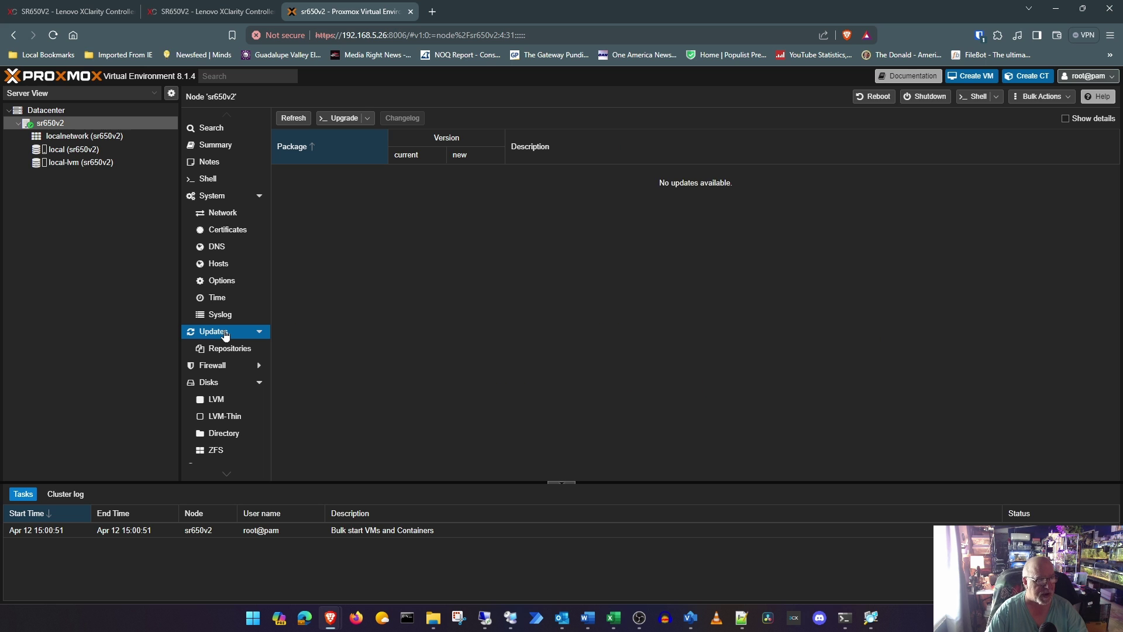
Step: Refresh the package database, then start upgrading all the listed packages
{"action": "left_click", "coordinate": [293, 117]}
{"action": "left_click", "coordinate": [561, 361]}
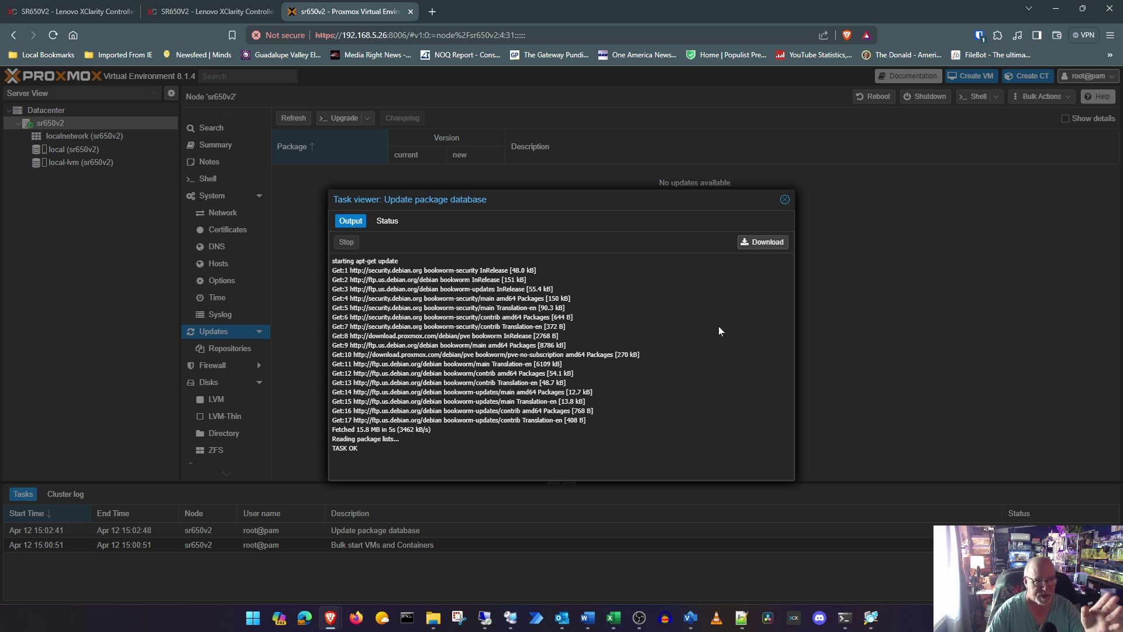
{"action": "left_click", "coordinate": [785, 200]}
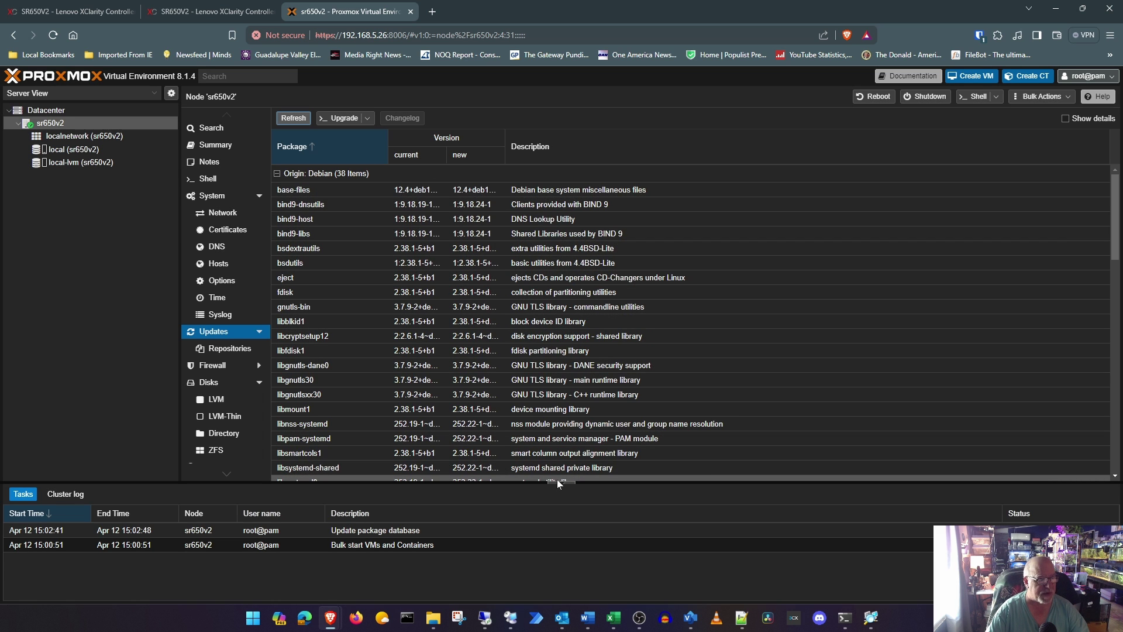
{"action": "left_click", "coordinate": [342, 118]}
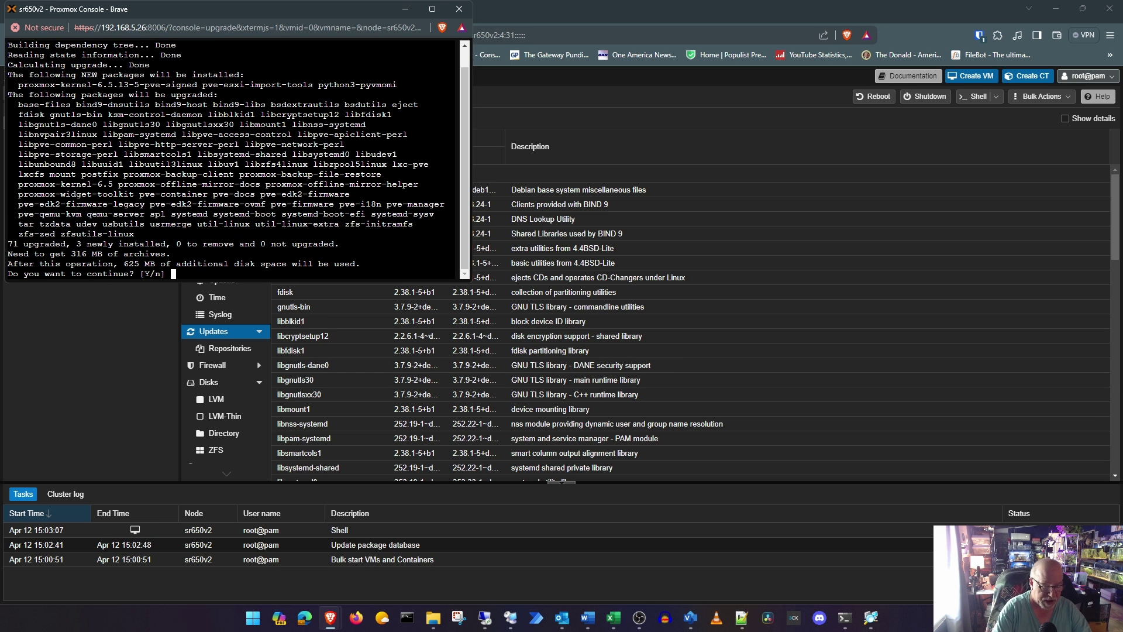
Step: Confirm the apt upgrade so all pending packages install, bringing the node to 8.1.10
{"action": "key", "text": "Return"}
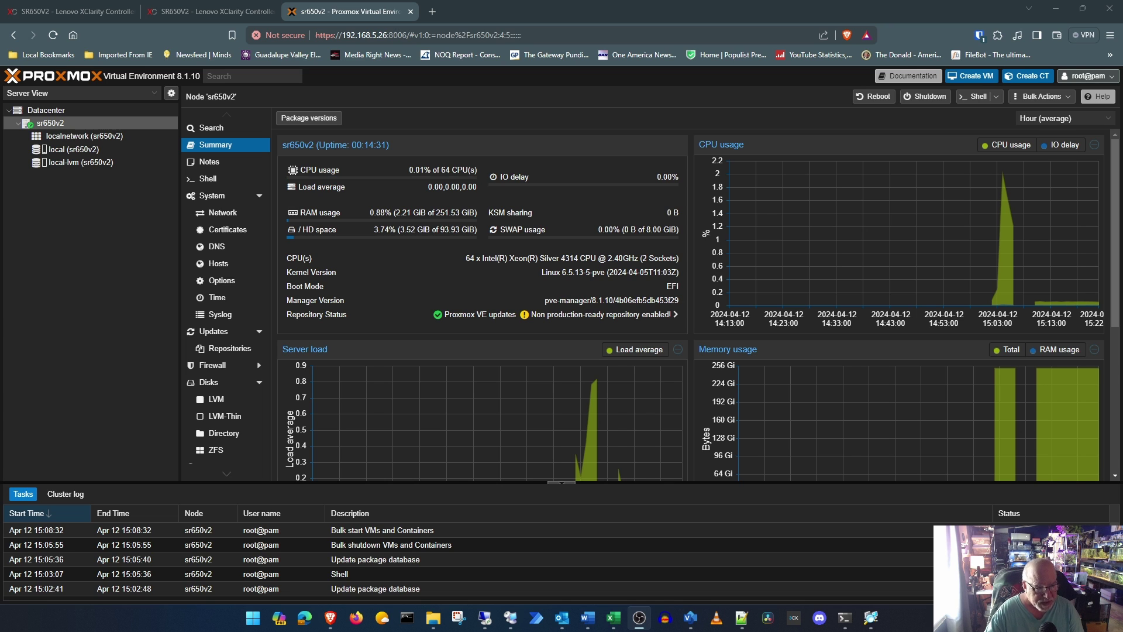
Step: In the node shell, enter the nano command for /etc/default/grub, correcting the misspelled path
{"action": "left_click", "coordinate": [202, 179]}
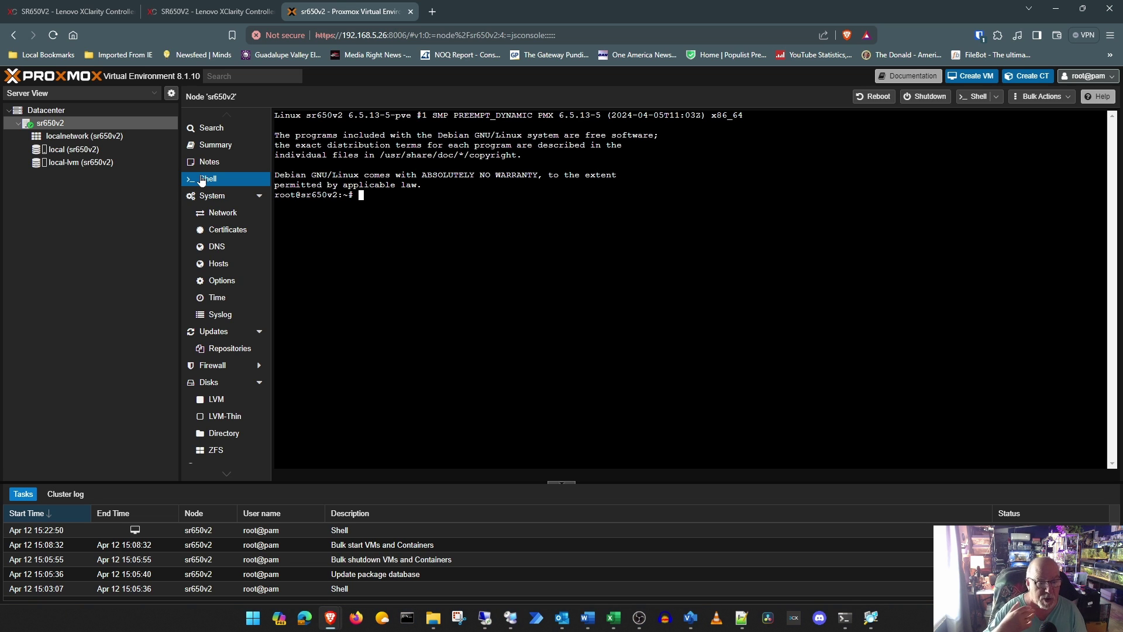
{"action": "type", "text": "nano e"}
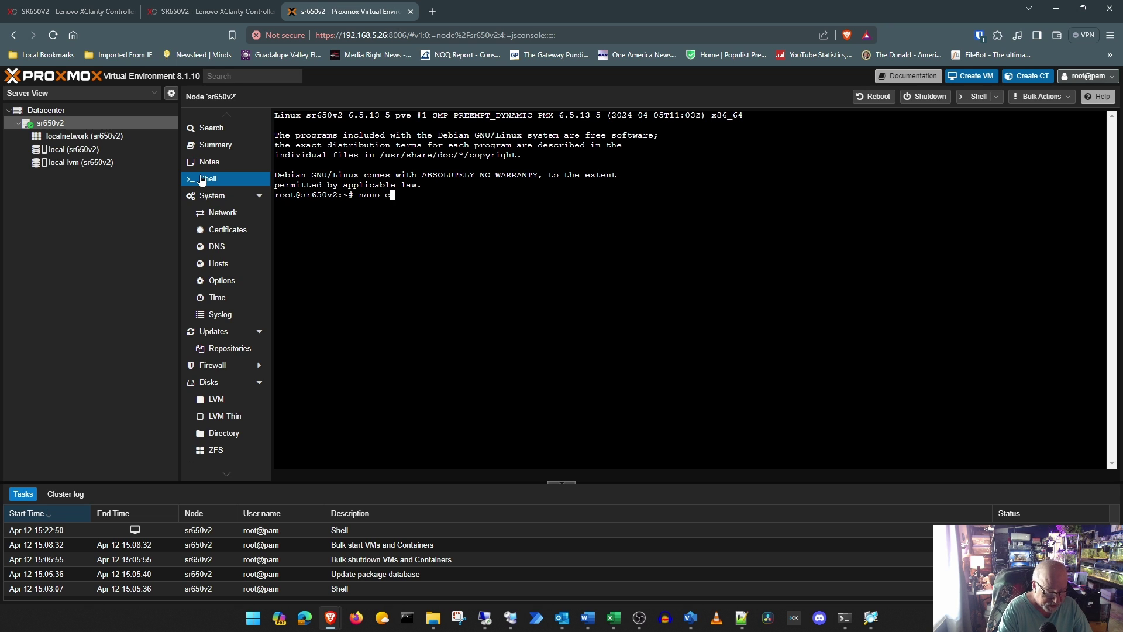
{"action": "key", "text": "BackSpace"}
{"action": "type", "text": "/etc"}
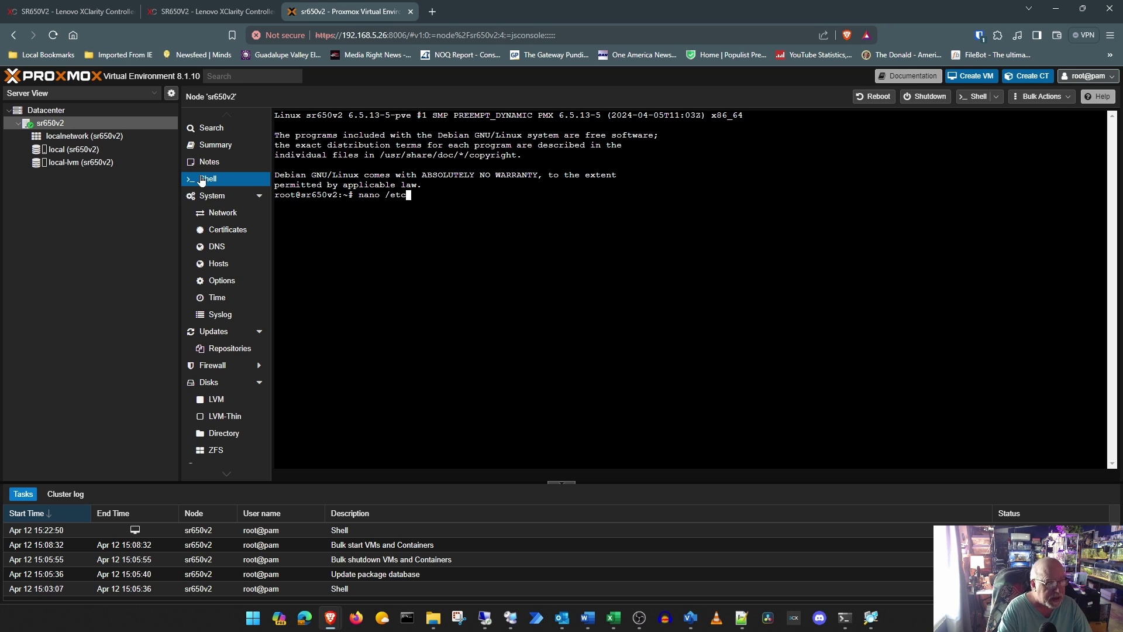
{"action": "type", "text": "/de"}
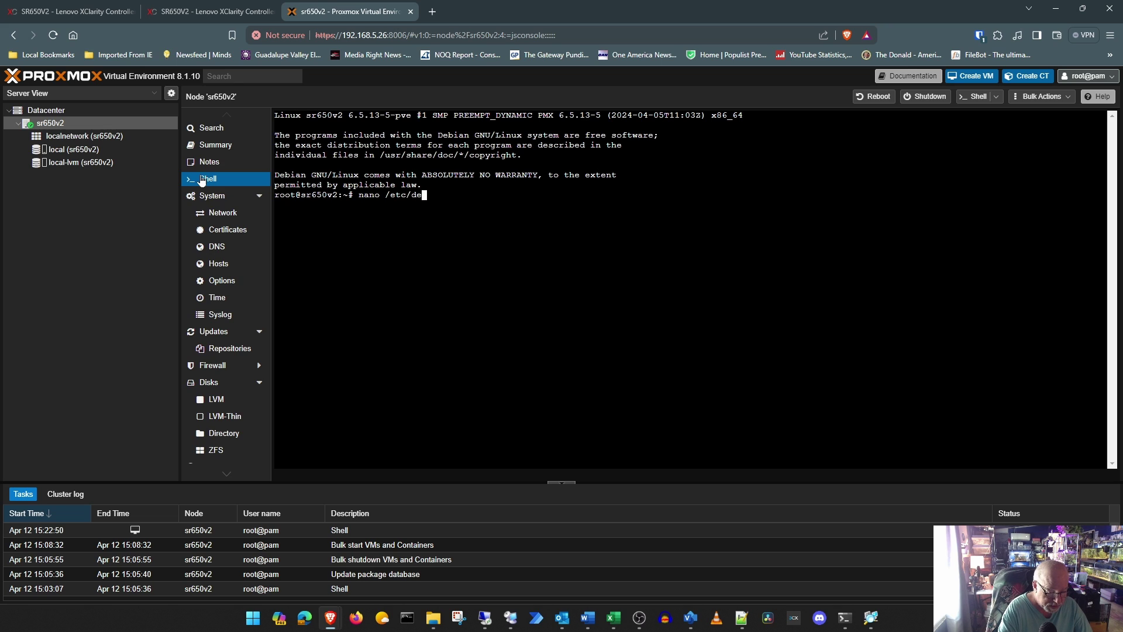
{"action": "type", "text": "faul"}
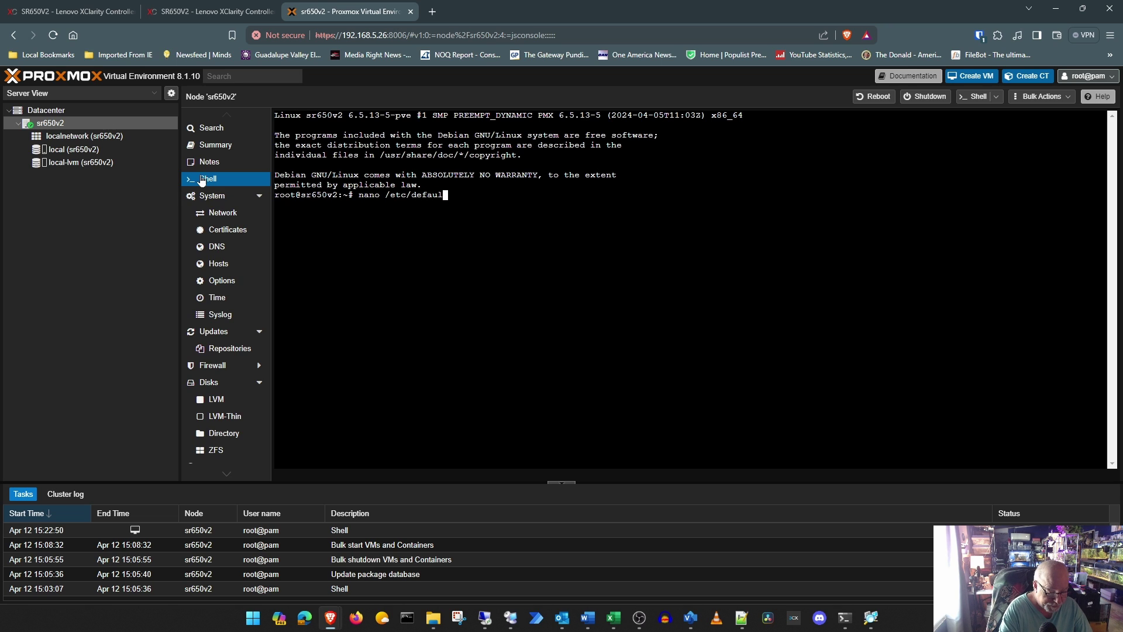
{"action": "type", "text": "t/grb"}
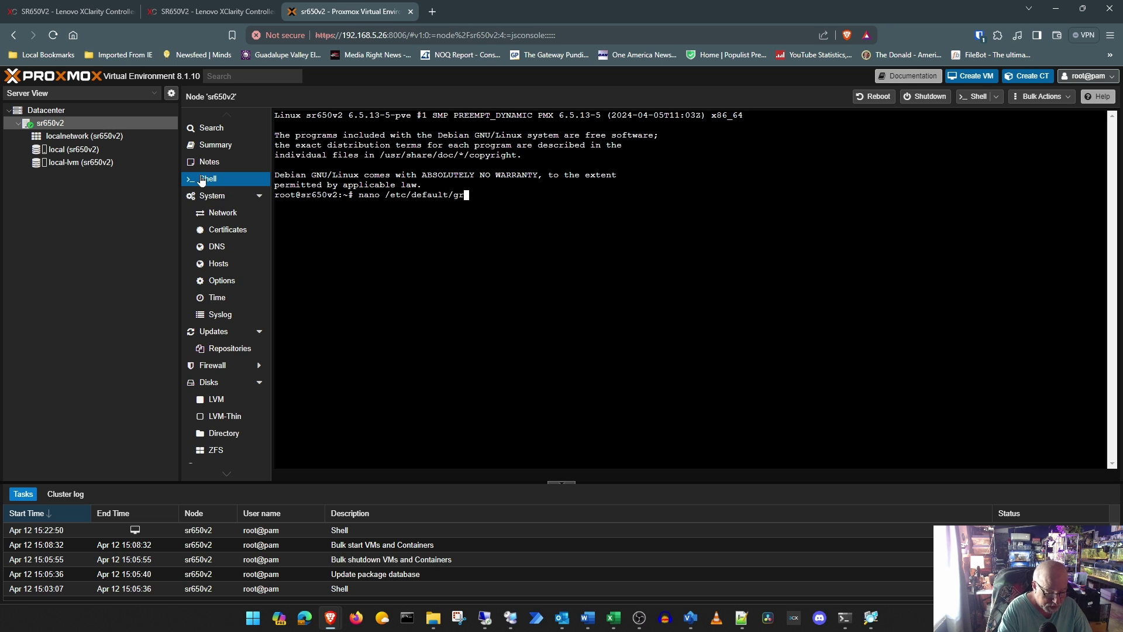
{"action": "key", "text": "BackSpace"}
{"action": "key", "text": "BackSpace"}
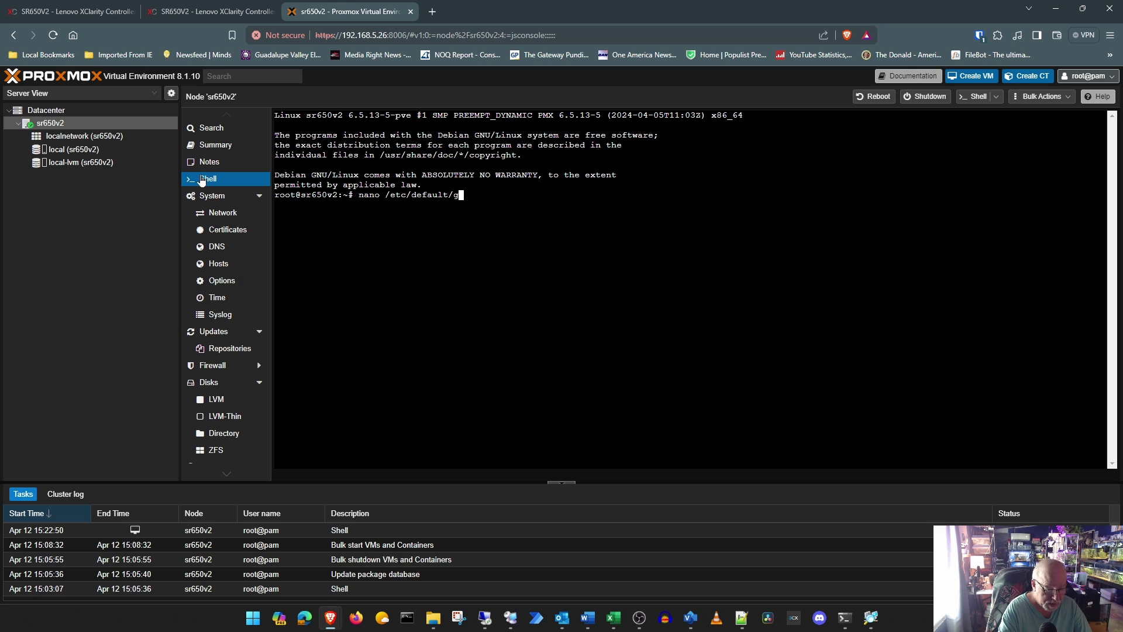
Step: Open /etc/default/grub and append intel_iommu=on after quiet on GRUB_CMDLINE_LINUX_DEFAULT
{"action": "type", "text": "rub"}
{"action": "key", "text": "Return"}
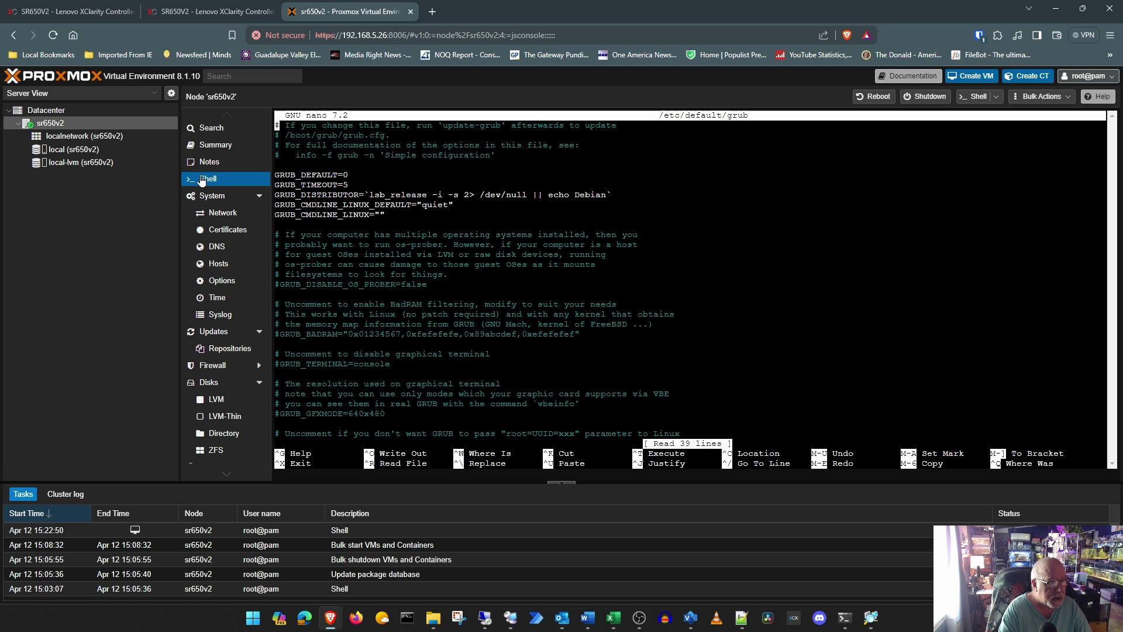
{"action": "key", "text": "Down"}
{"action": "key", "text": "Down"}
{"action": "key", "text": "Down"}
{"action": "key", "text": "Down"}
{"action": "key", "text": "Down"}
{"action": "key", "text": "Down"}
{"action": "key", "text": "Down"}
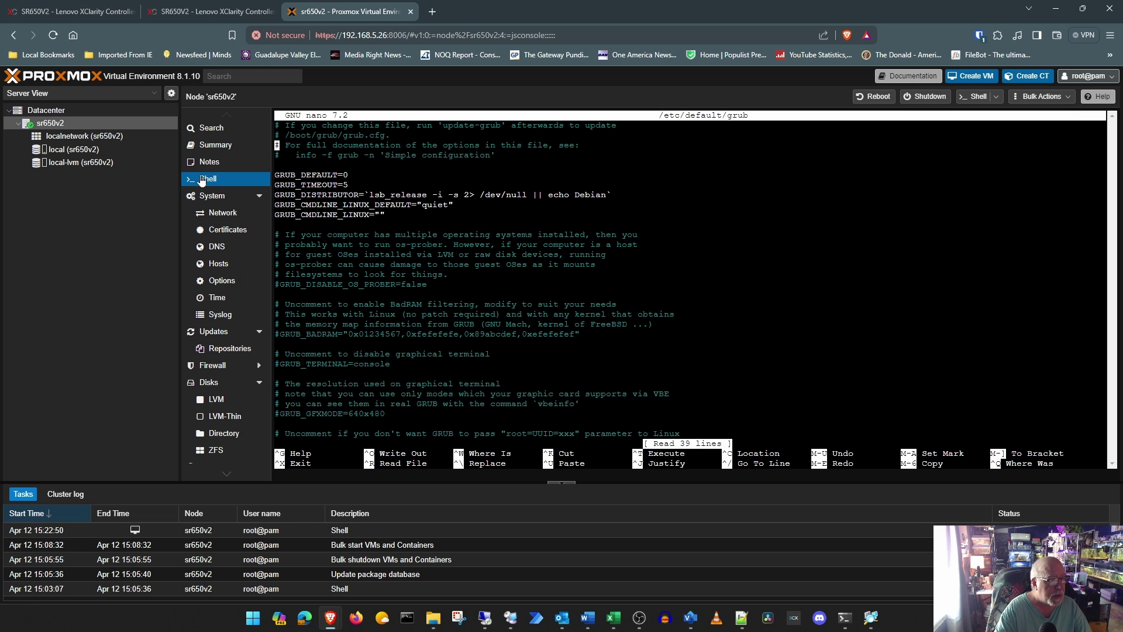
{"action": "key", "text": "Down"}
{"action": "key", "text": "Right"}
{"action": "key", "text": "Right"}
{"action": "key", "text": "Right"}
{"action": "key", "text": "Right"}
{"action": "key", "text": "Right"}
{"action": "key", "text": "Right"}
{"action": "key", "text": "Right"}
{"action": "key", "text": "Right"}
{"action": "key", "text": "Right"}
{"action": "key", "text": "Right"}
{"action": "key", "text": "Right"}
{"action": "key", "text": "Right"}
{"action": "key", "text": "Right"}
{"action": "key", "text": "Right"}
{"action": "key", "text": "Right"}
{"action": "key", "text": "Right"}
{"action": "key", "text": "Right"}
{"action": "key", "text": "Right"}
{"action": "key", "text": "Right"}
{"action": "key", "text": "Right"}
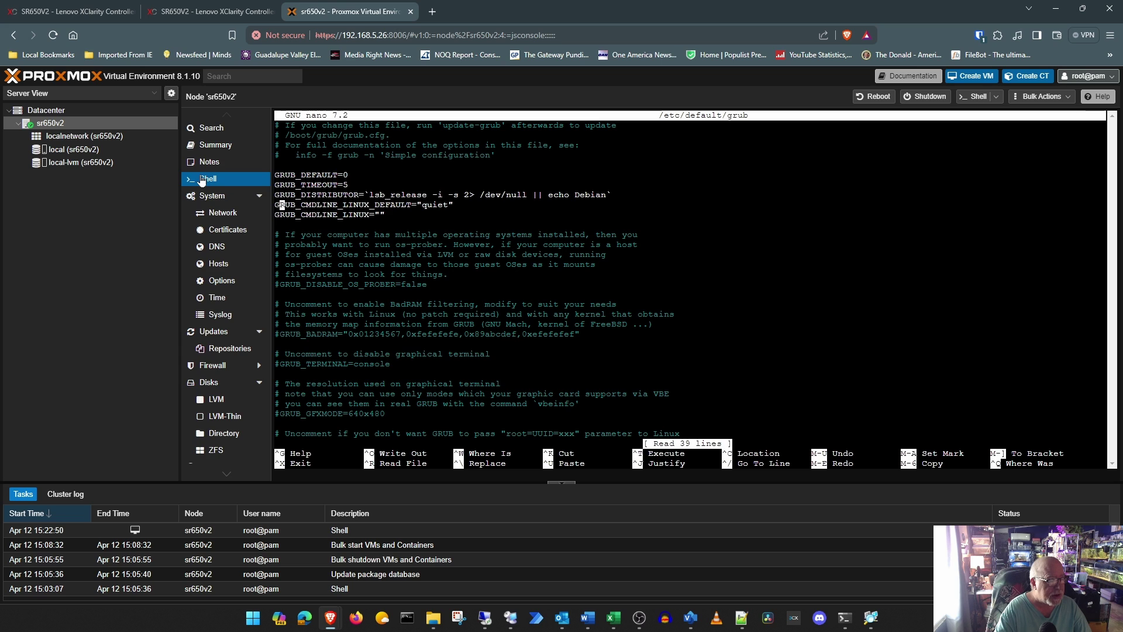
{"action": "key", "text": "Right"}
{"action": "key", "text": "Right"}
{"action": "key", "text": "Right"}
{"action": "key", "text": "Right"}
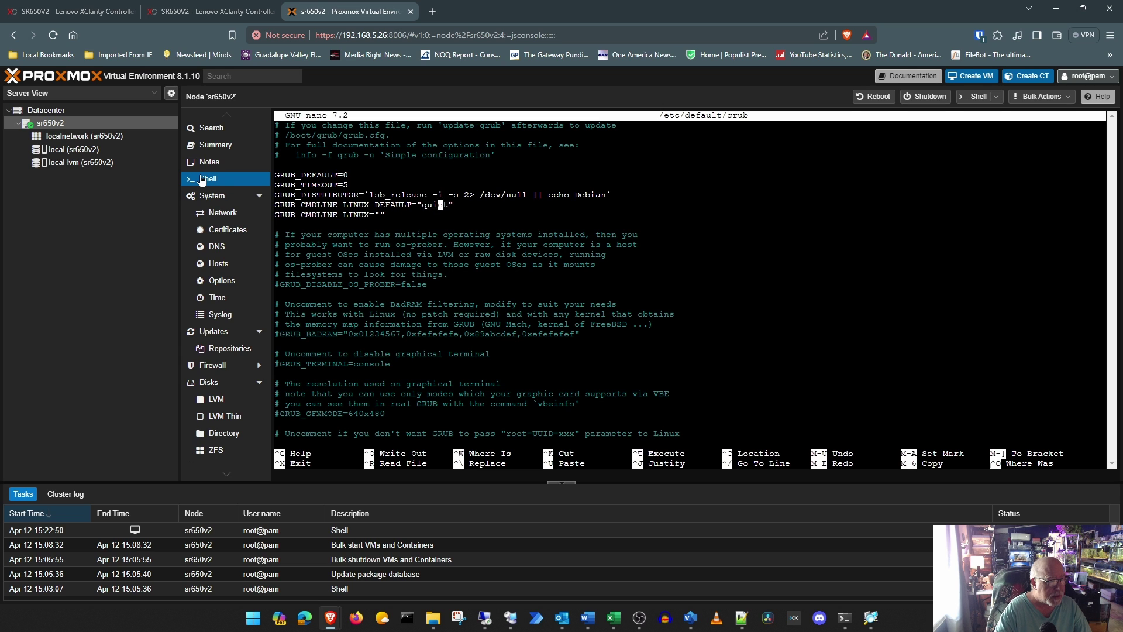
{"action": "type", "text": "i"}
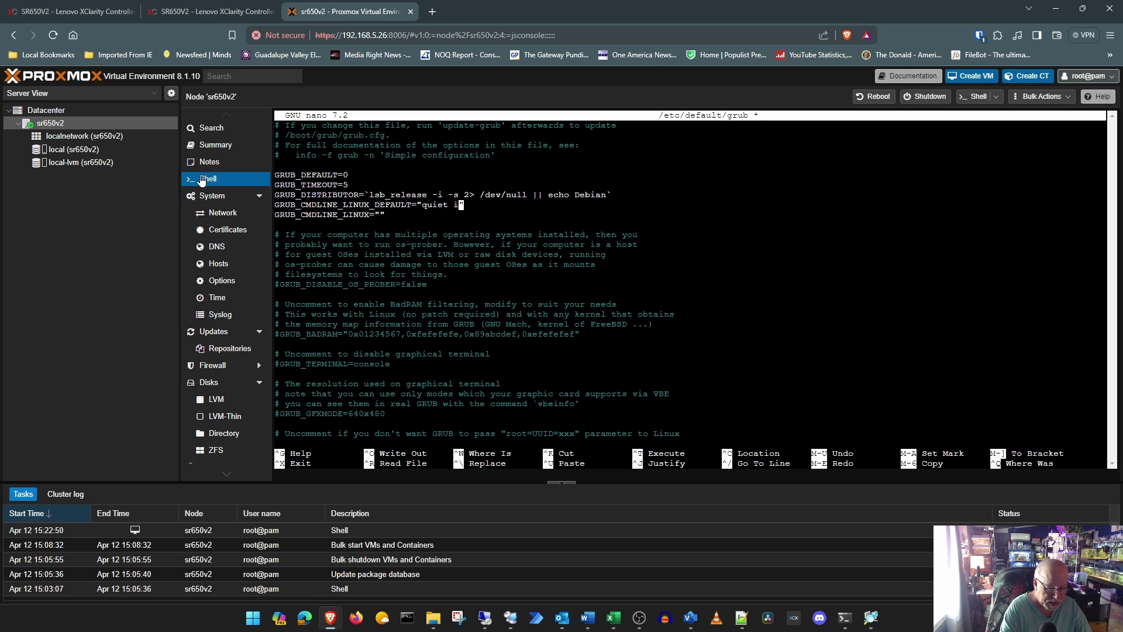
{"action": "type", "text": "ntel"}
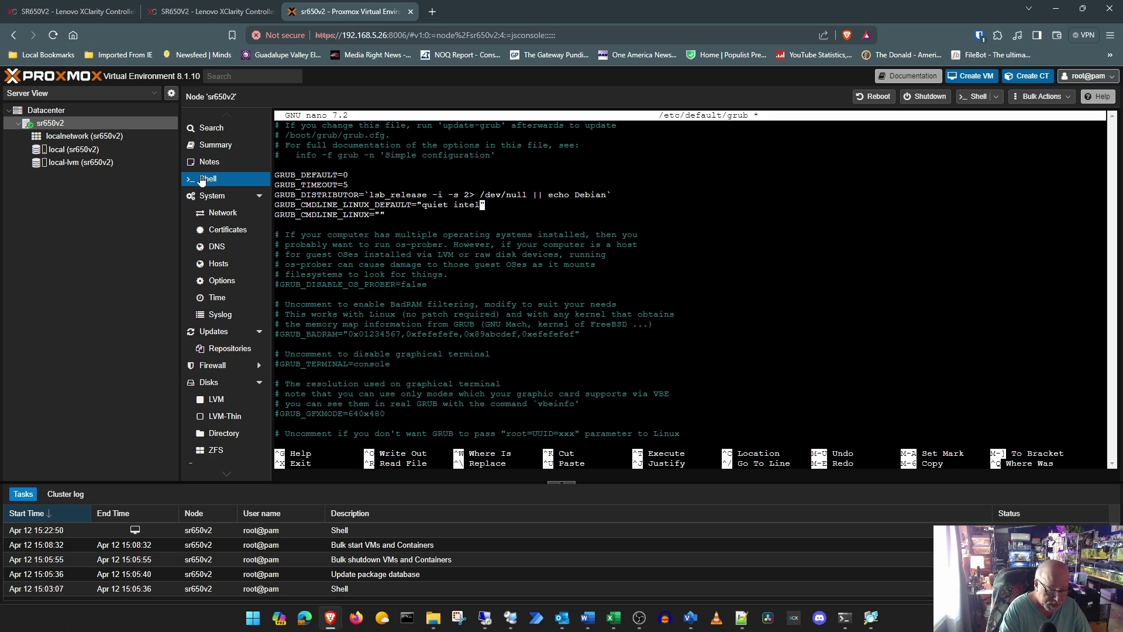
{"action": "type", "text": "="}
{"action": "key", "text": "BackSpace"}
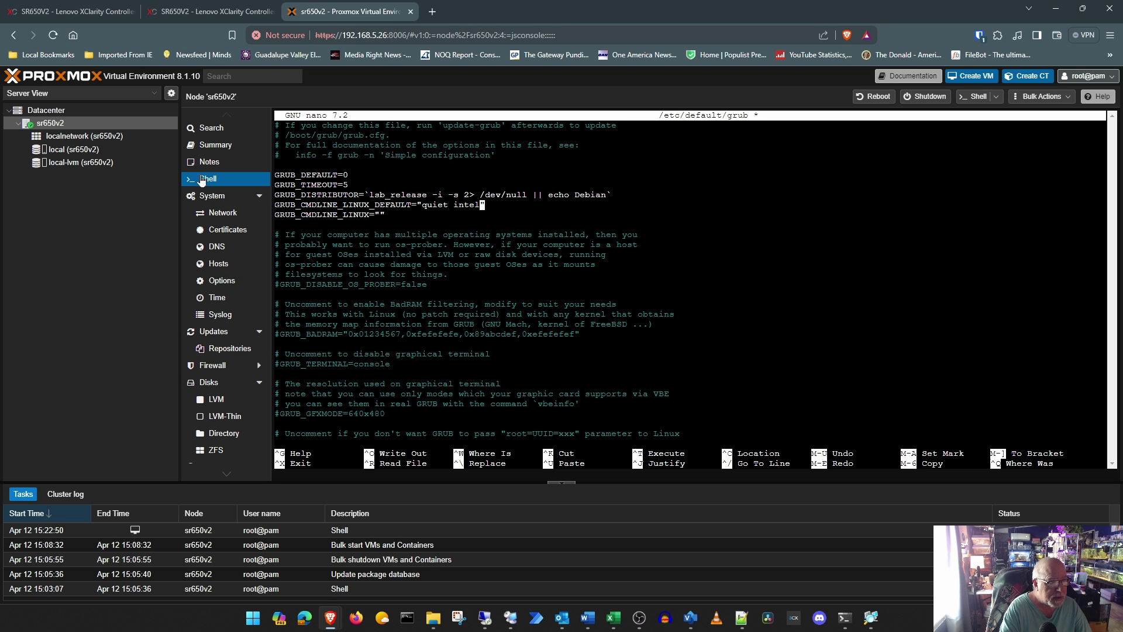
{"action": "type", "text": "_"}
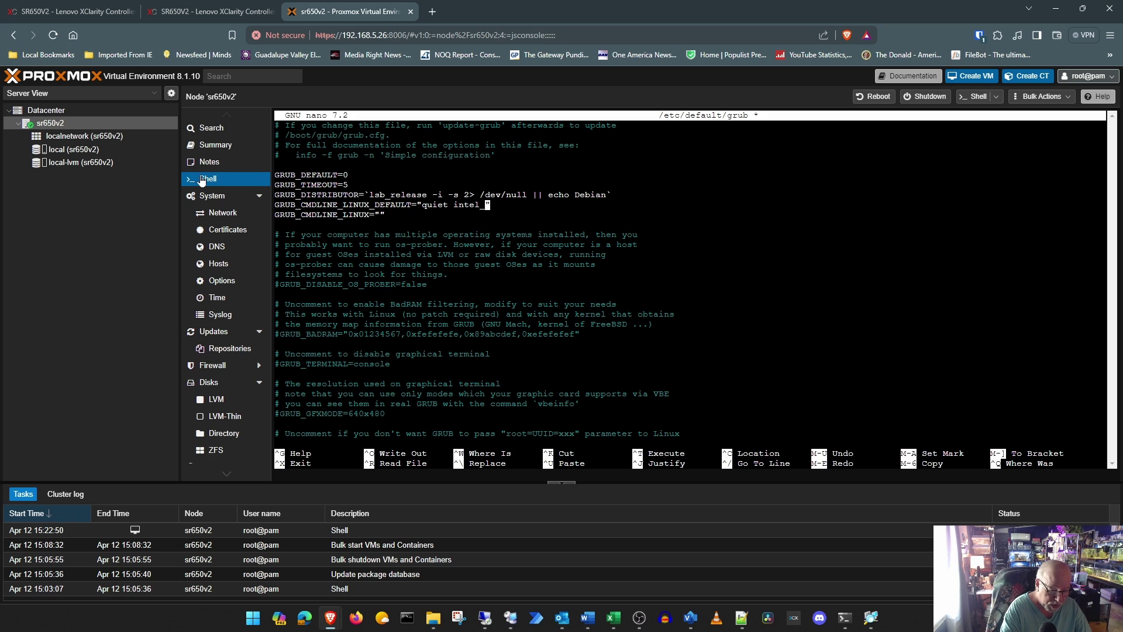
{"action": "type", "text": "iommu"}
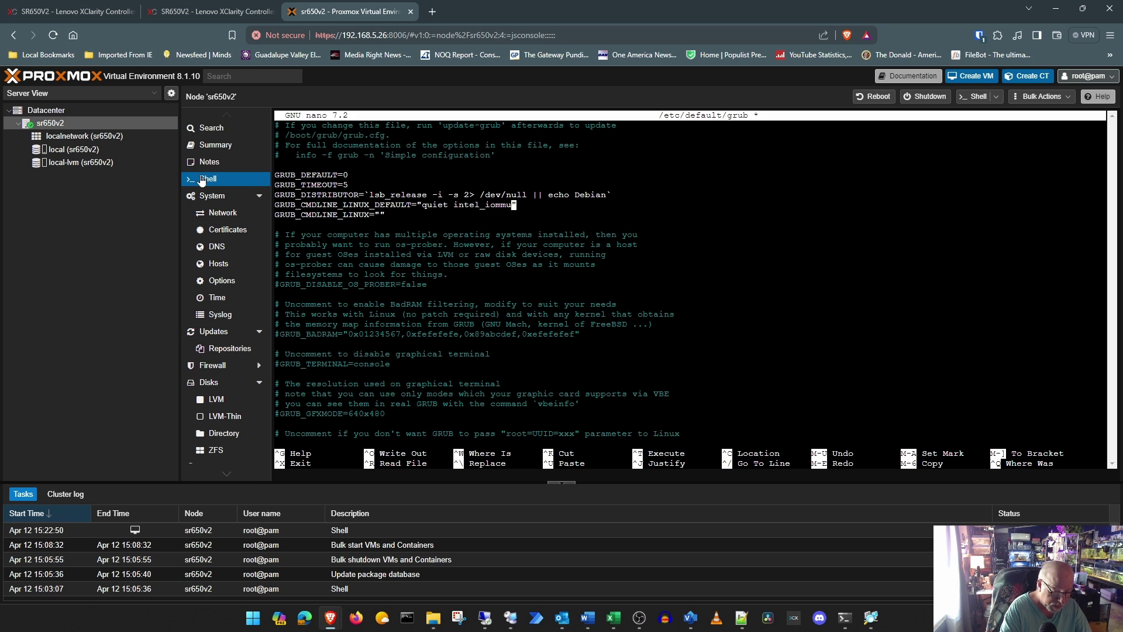
{"action": "type", "text": "=on"}
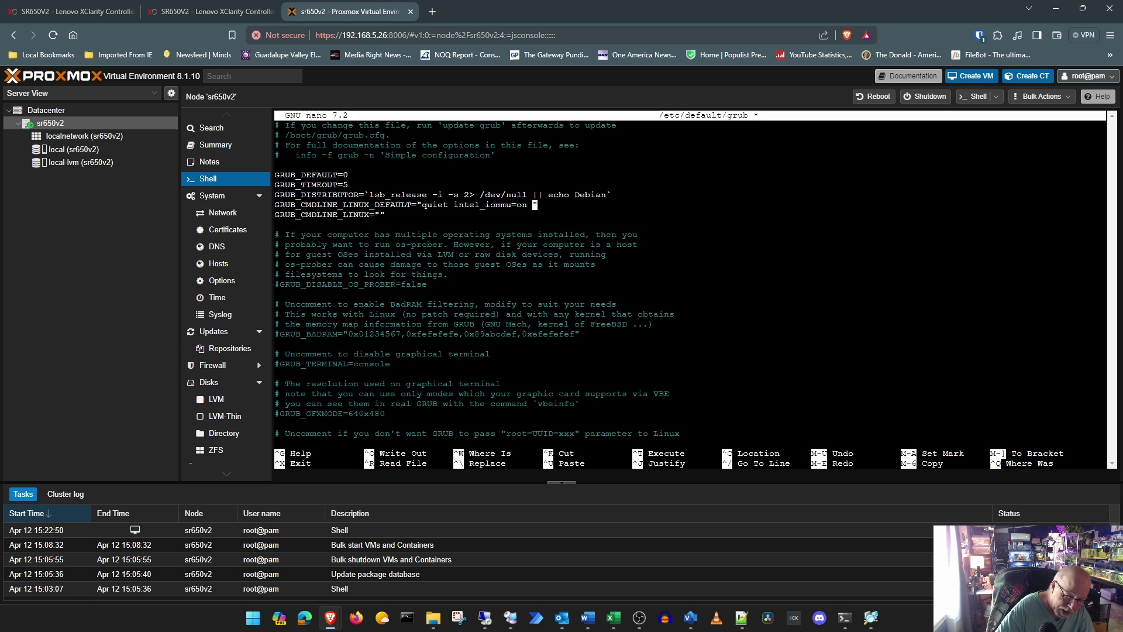
Step: Add iommu=pt, space-separated from intel_iommu=on, and save the GRUB defaults file
{"action": "type", "text": "iom"}
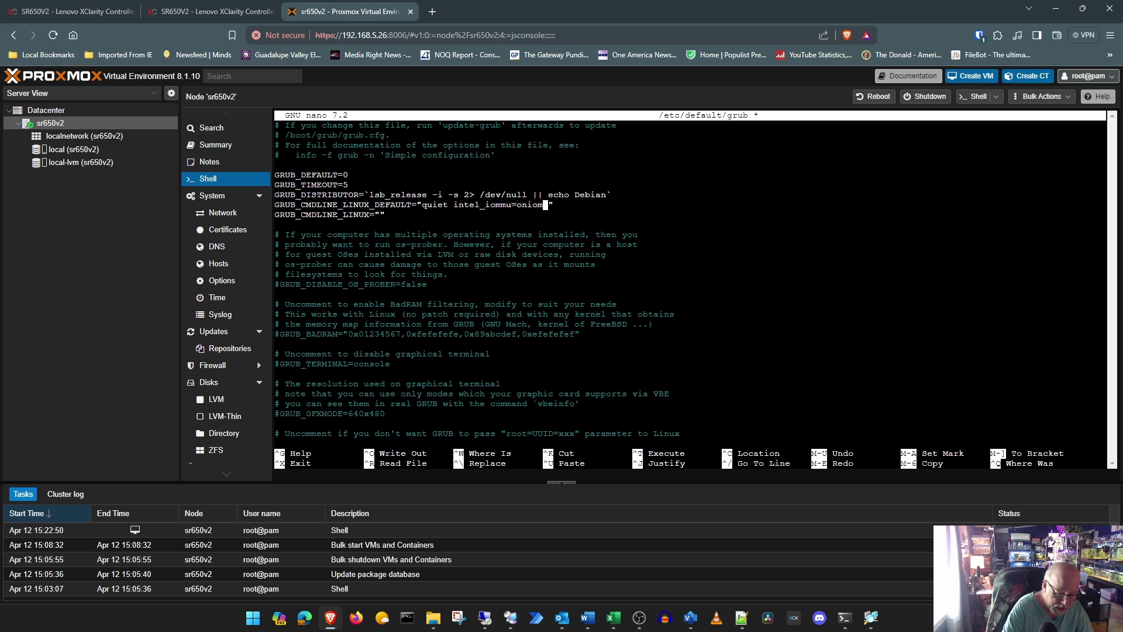
{"action": "type", "text": "mu=pt"}
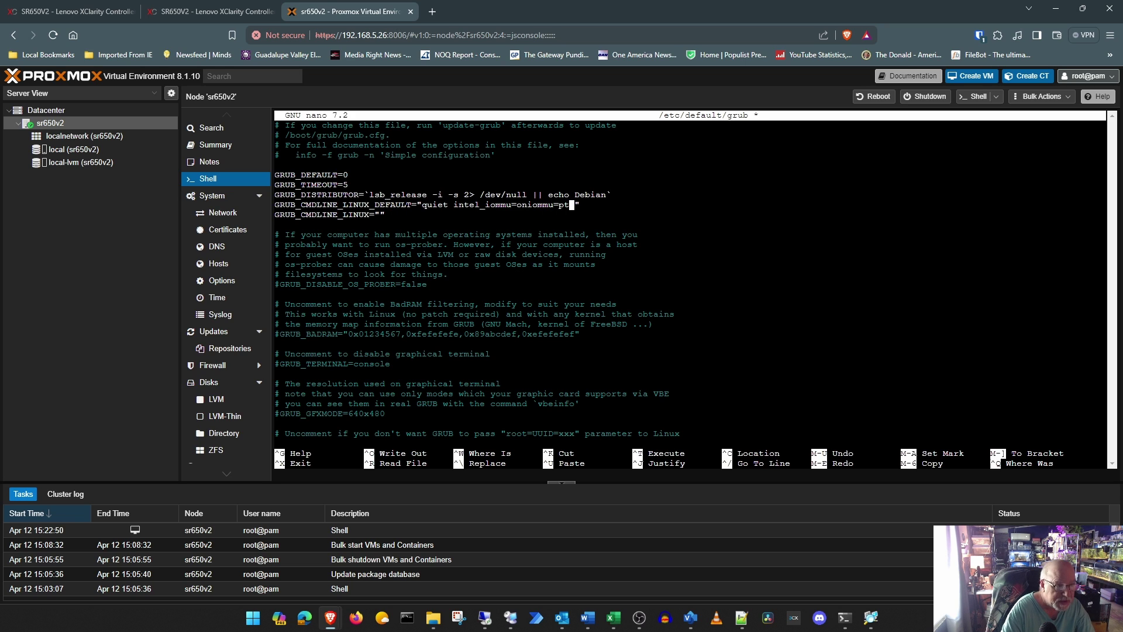
{"action": "key", "text": "Left"}
{"action": "key", "text": "Left"}
{"action": "key", "text": "Left"}
{"action": "key", "text": "Left"}
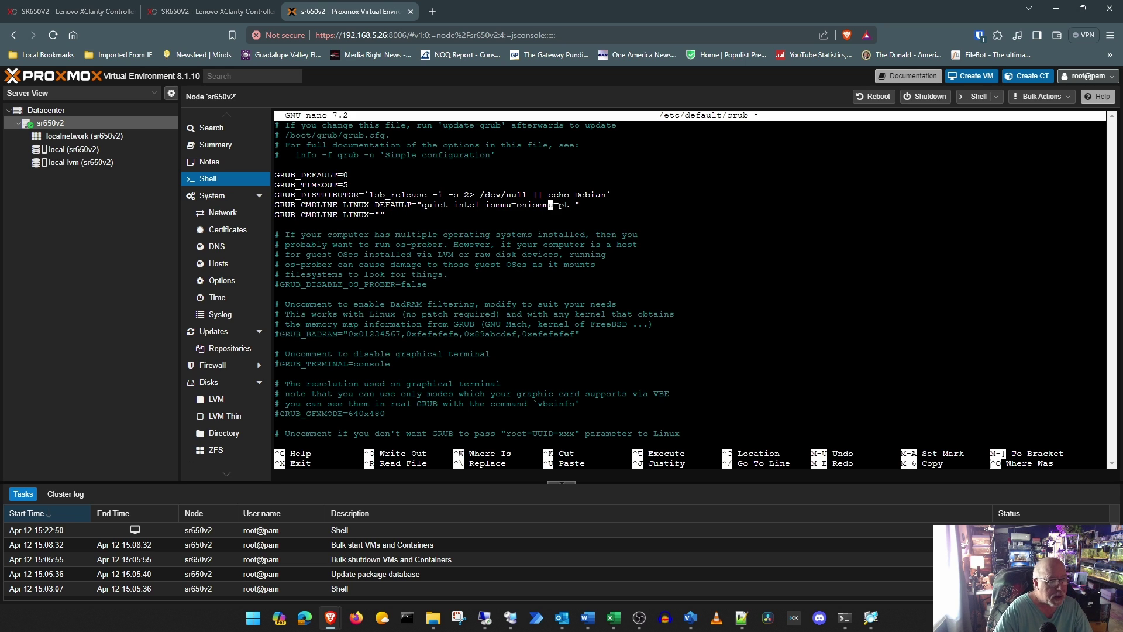
{"action": "key", "text": "Left"}
{"action": "key", "text": "Left"}
{"action": "key", "text": "Left"}
{"action": "key", "text": "Left"}
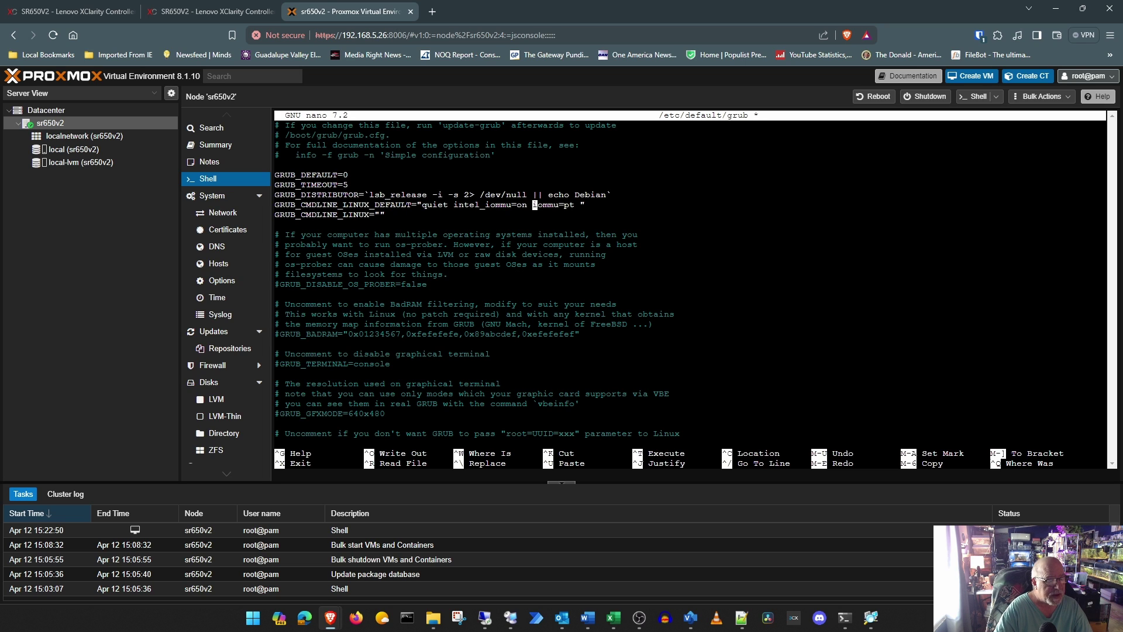
{"action": "key", "text": "Right"}
{"action": "key", "text": "Right"}
{"action": "key", "text": "Right"}
{"action": "key", "text": "Right"}
{"action": "key", "text": "Right"}
{"action": "key", "text": "Right"}
{"action": "key", "text": "Right"}
{"action": "key", "text": "Right"}
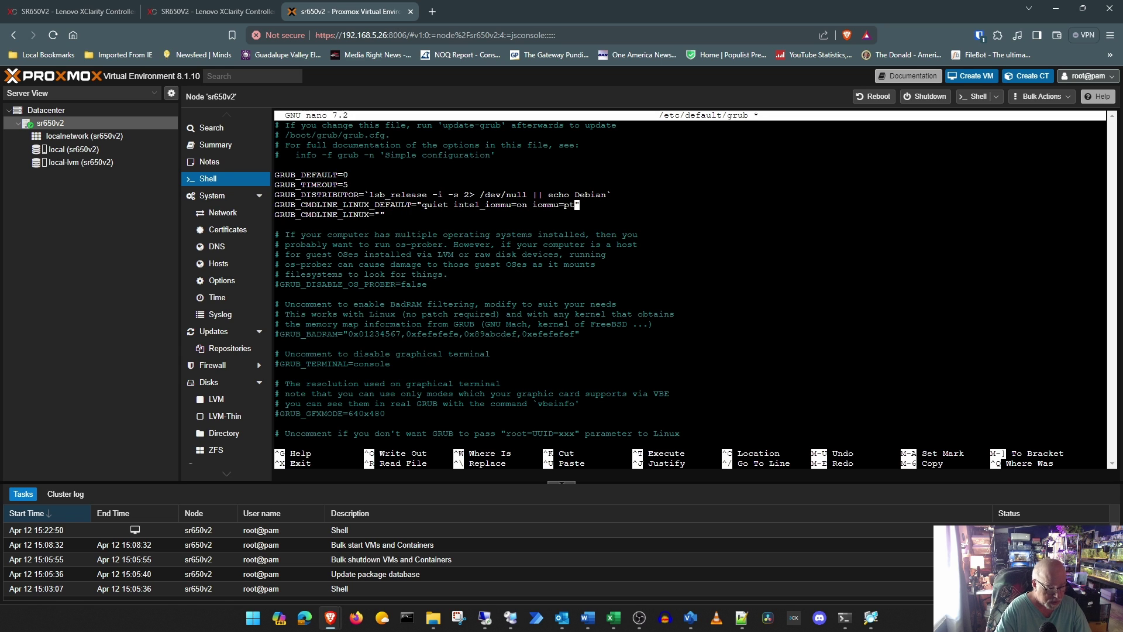
{"action": "key", "text": "ctrl+x"}
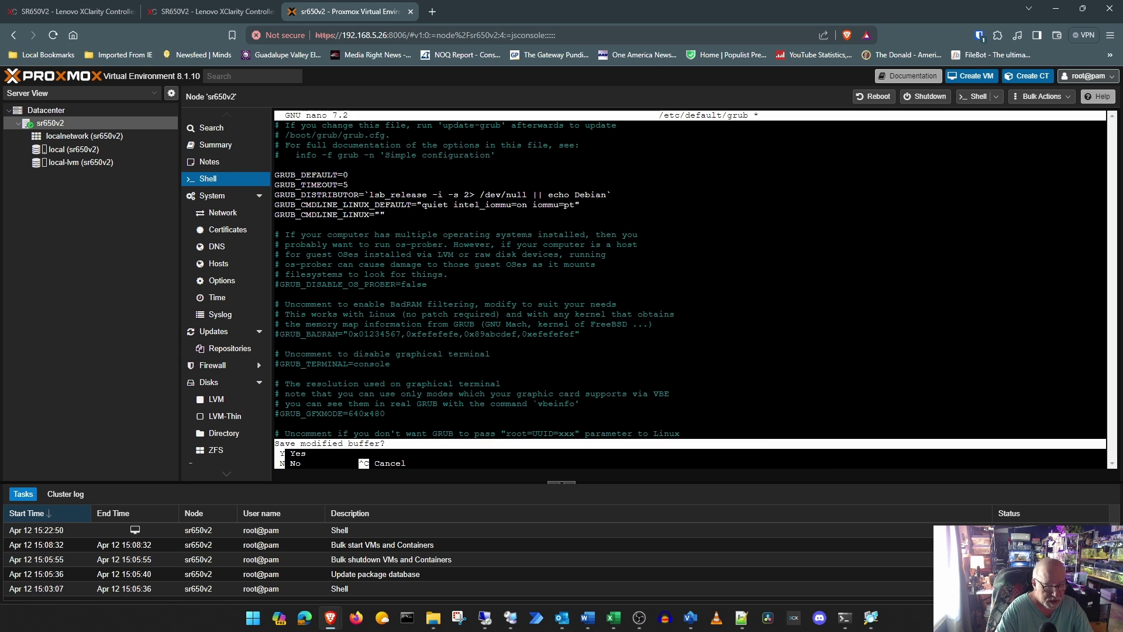
{"action": "key", "text": "y"}
{"action": "key", "text": "Return"}
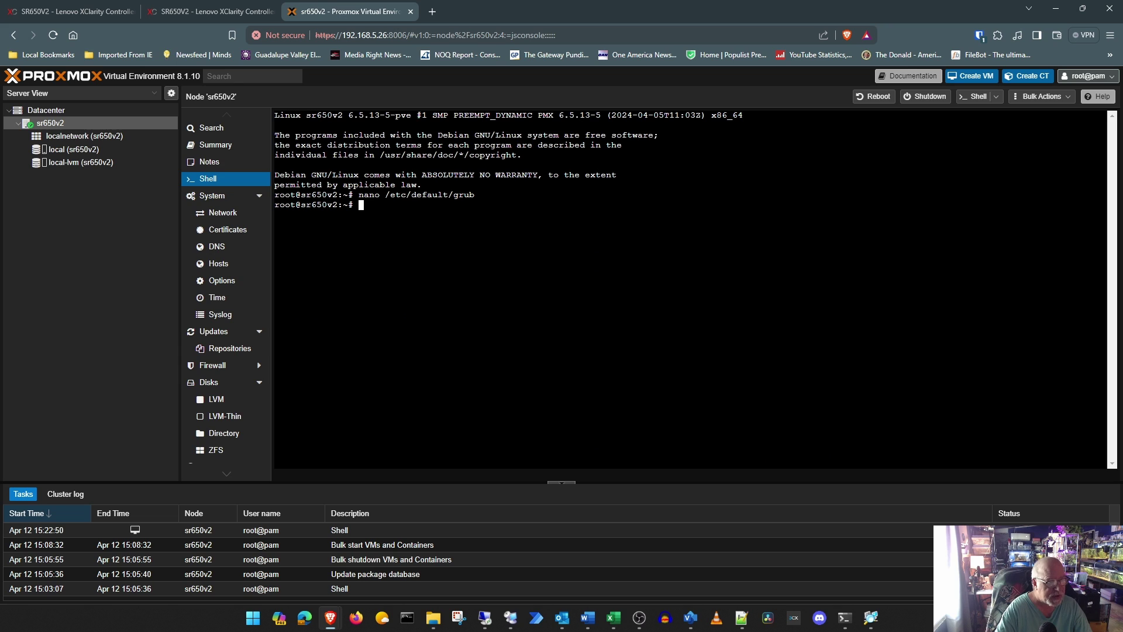
Step: Run update-grub to regenerate the GRUB boot configuration
{"action": "type", "text": "u"}
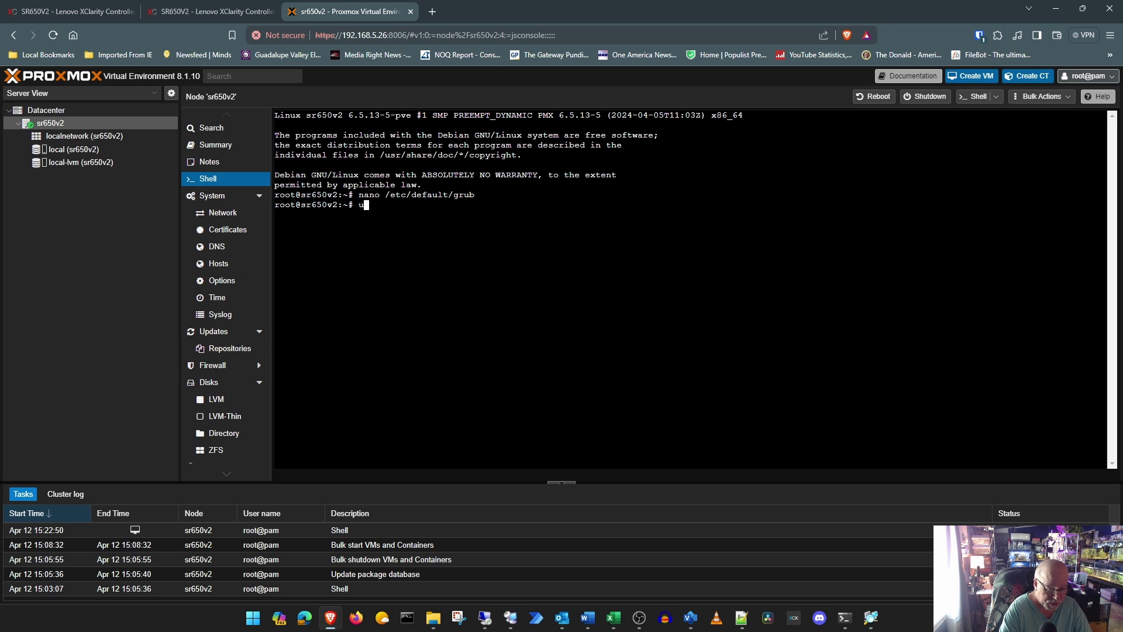
{"action": "type", "text": "pdate-"}
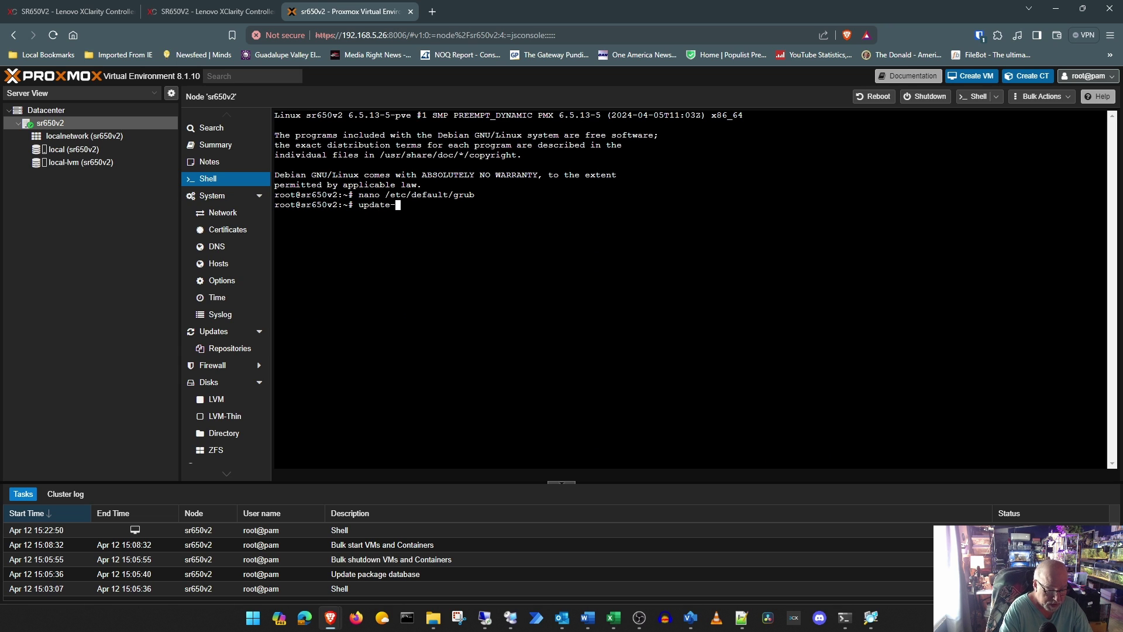
{"action": "type", "text": "grub"}
{"action": "key", "text": "Return"}
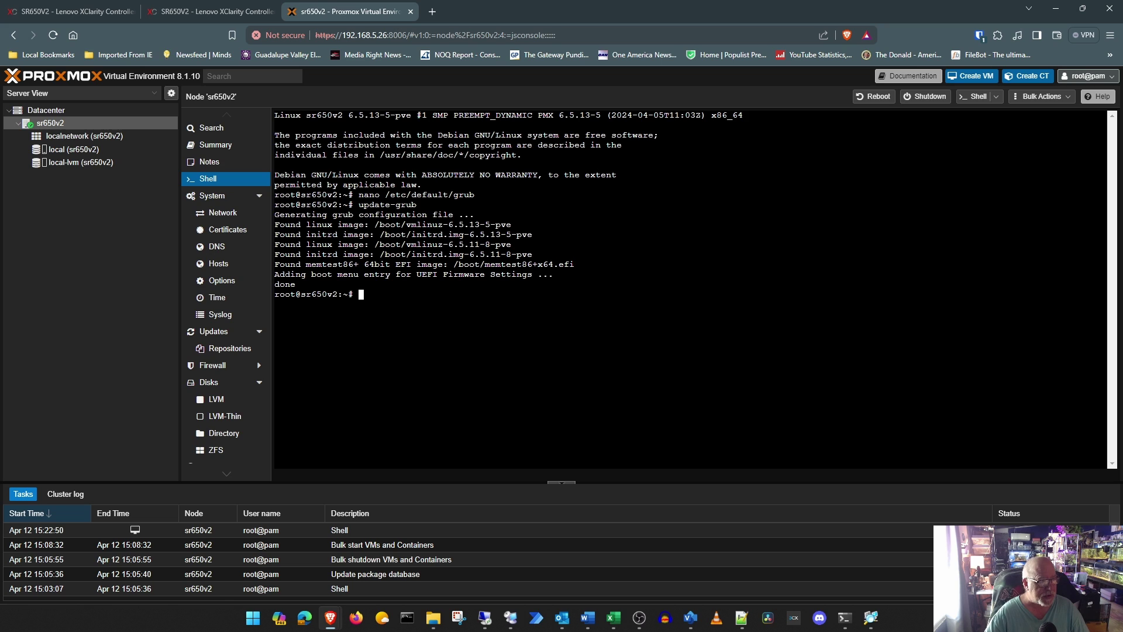
{"action": "type", "text": "nan"}
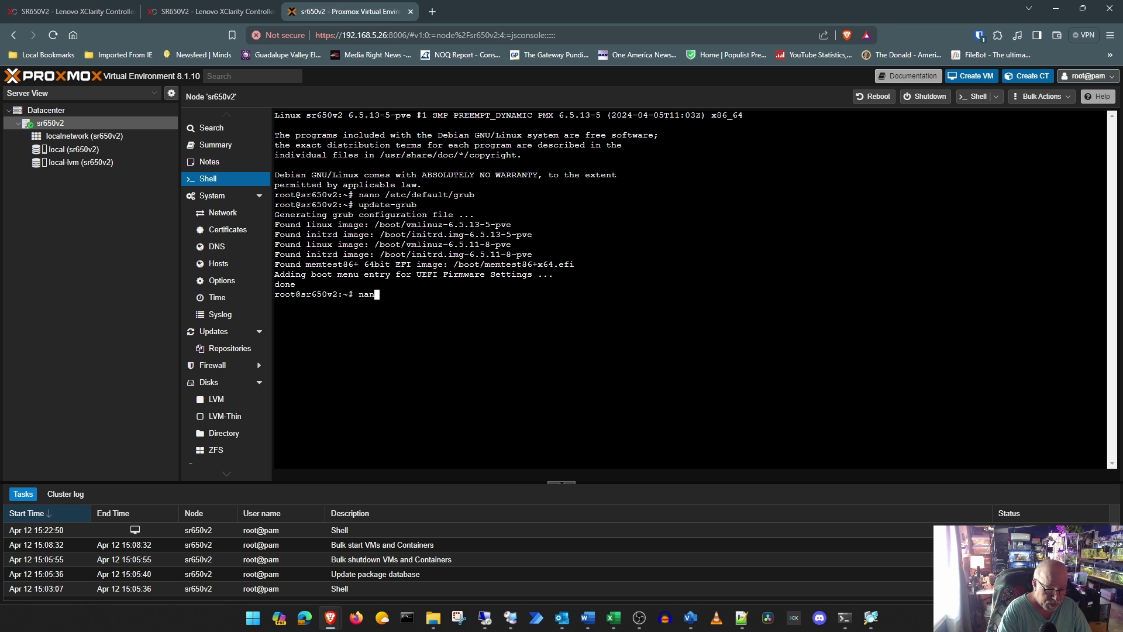
{"action": "type", "text": "o /etc/"}
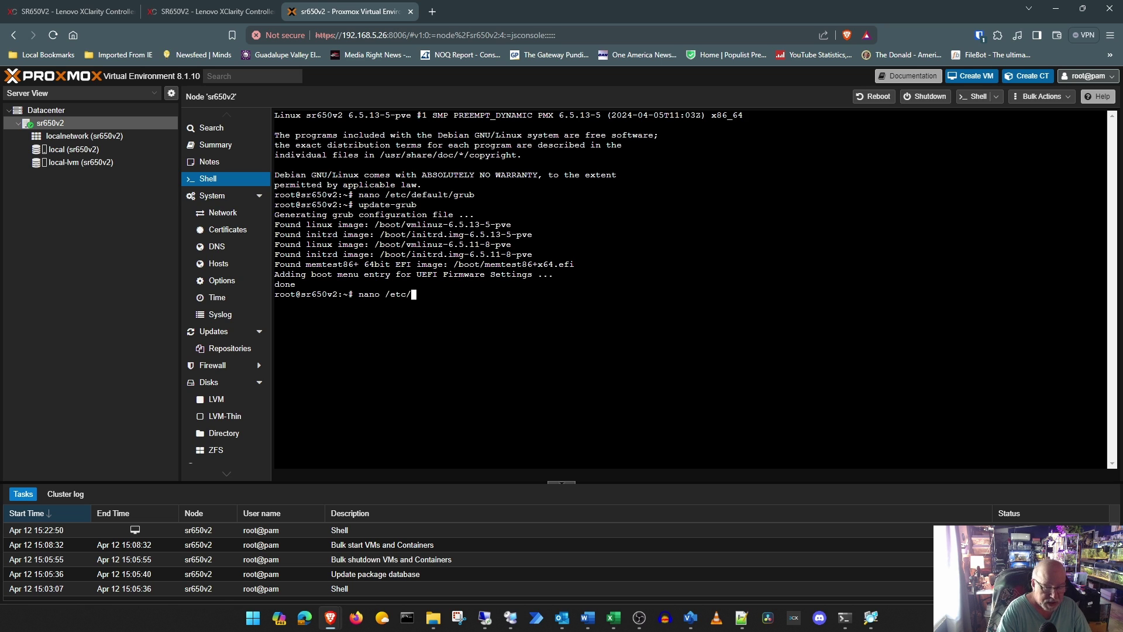
{"action": "type", "text": "m"}
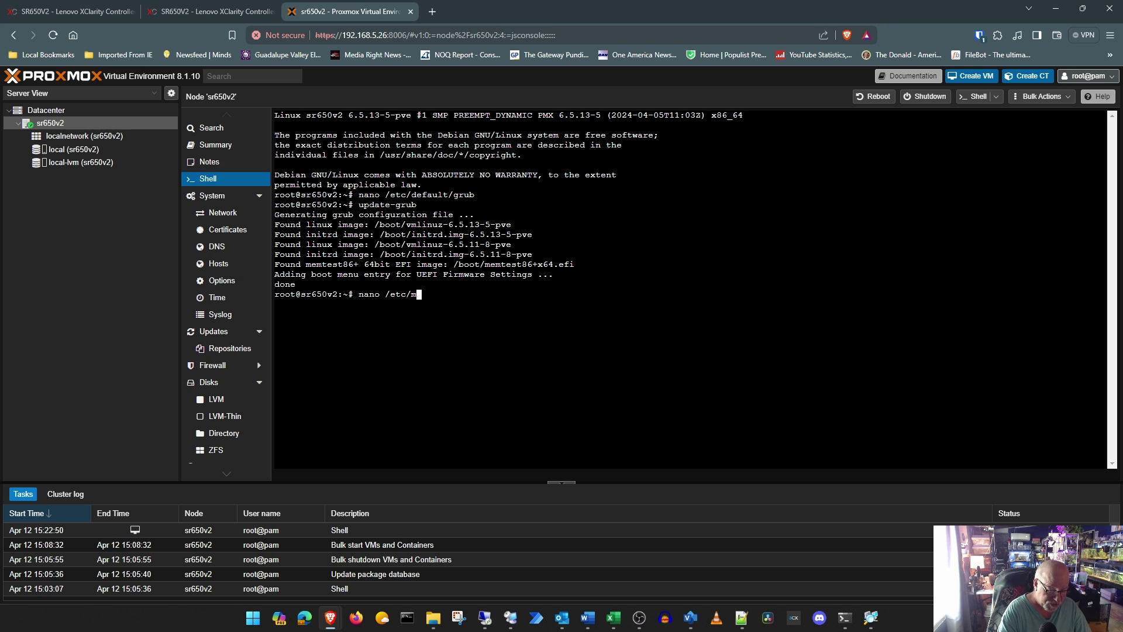
{"action": "type", "text": "odules"}
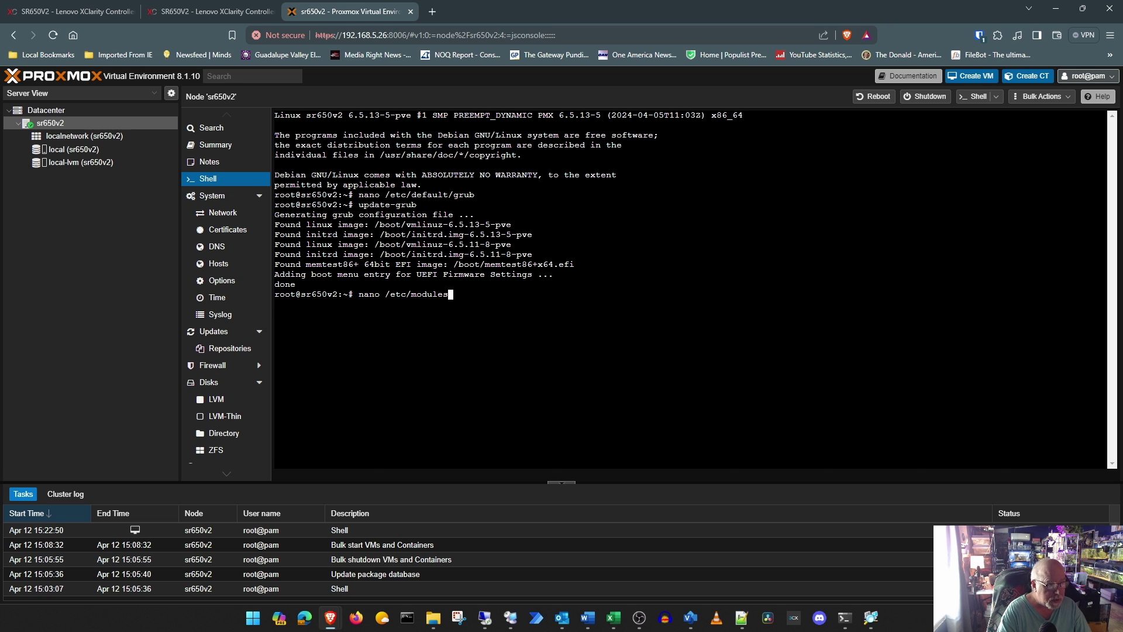
Step: Append vfio, vfio_iommu_type1, vfio_pci and vfio_virqfd to /etc/modules and save it
{"action": "key", "text": "Return"}
{"action": "key", "text": "Down"}
{"action": "key", "text": "Down"}
{"action": "key", "text": "Down"}
{"action": "key", "text": "Down"}
{"action": "key", "text": "Down"}
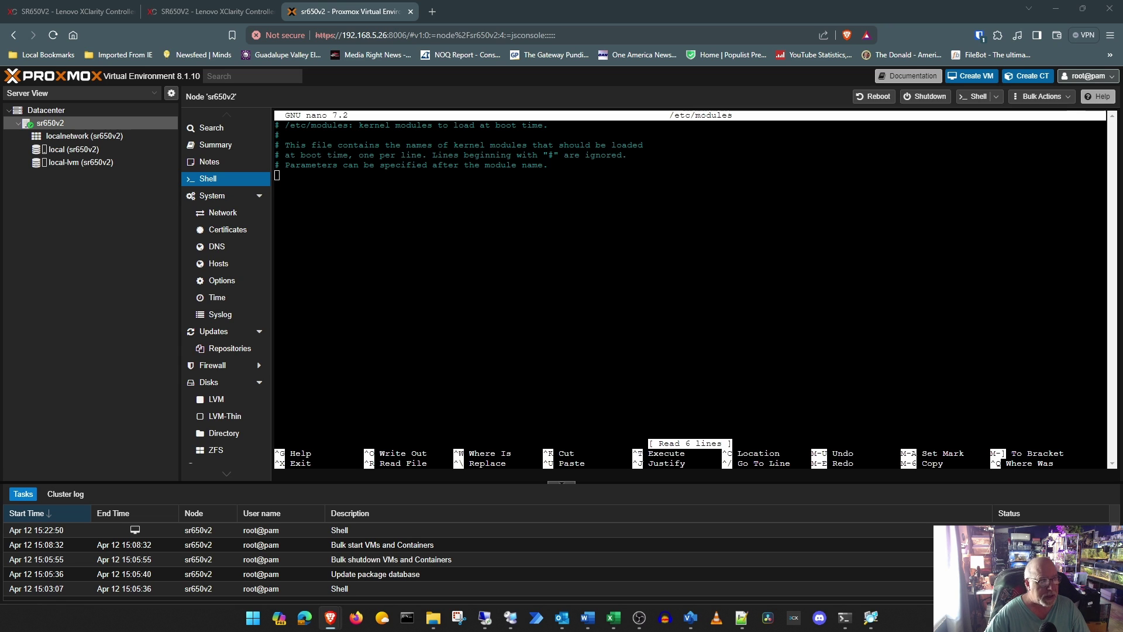
{"action": "right_click", "coordinate": [293, 180]}
{"action": "left_click", "coordinate": [335, 266]}
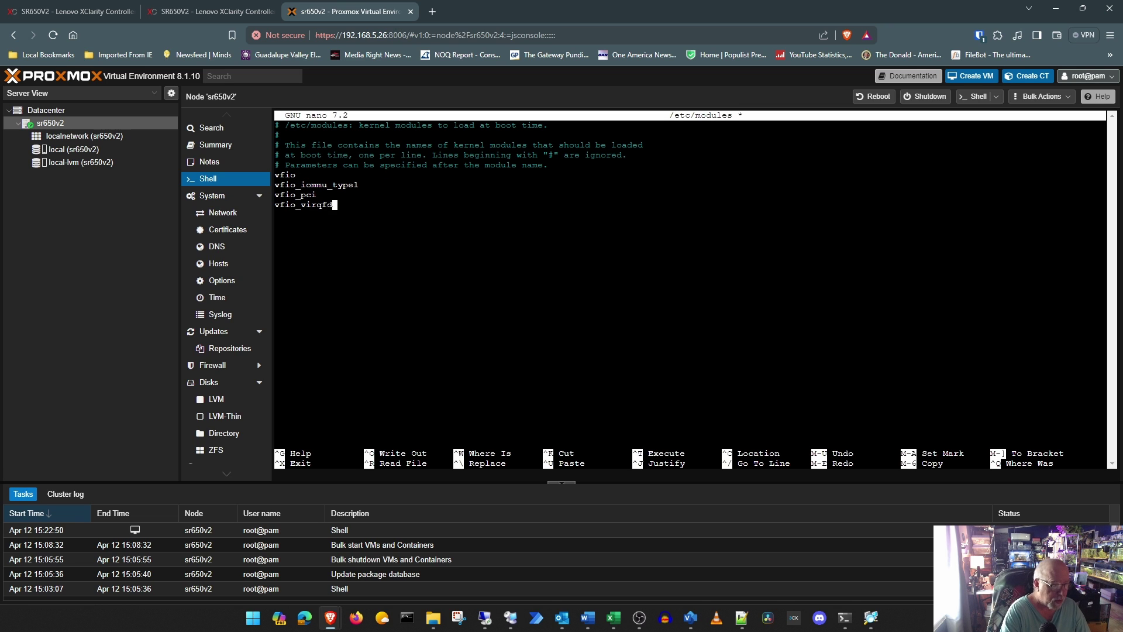
{"action": "key", "text": "ctrl+x"}
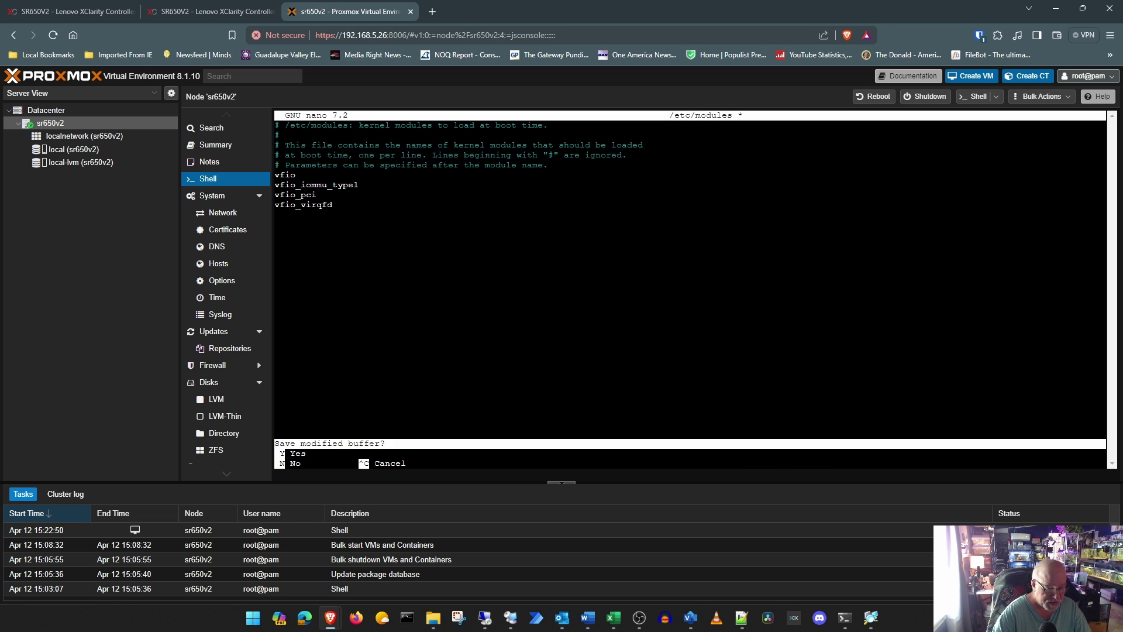
{"action": "key", "text": "y"}
{"action": "key", "text": "Return"}
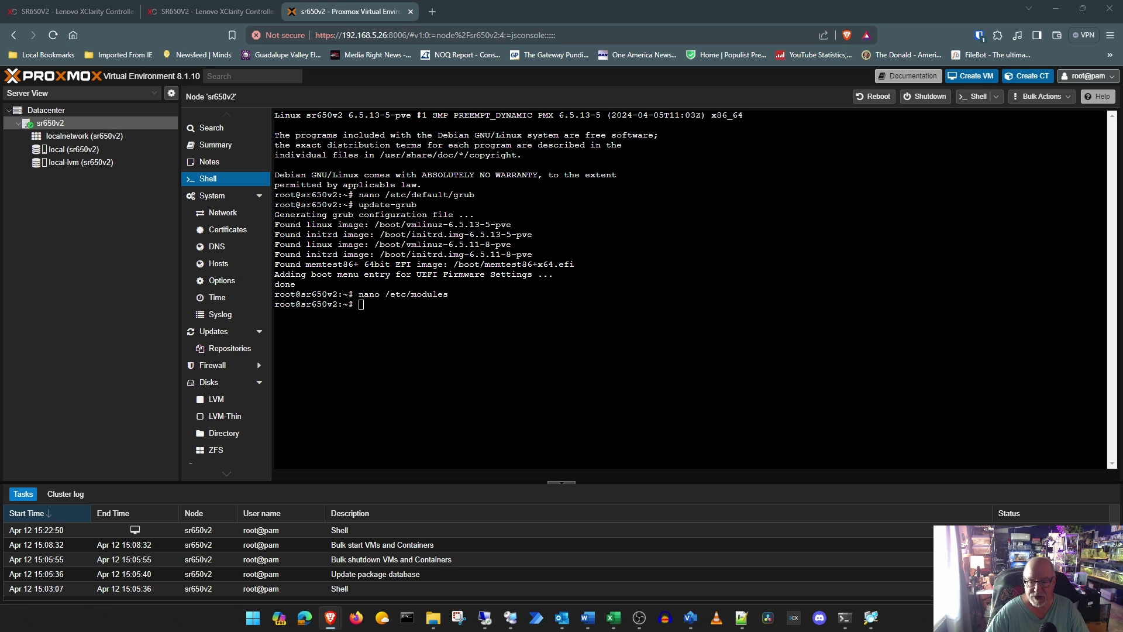
Step: Write modprobe options enabling vfio unsafe interrupts and kvm ignore_msrs
{"action": "right_click", "coordinate": [382, 310]}
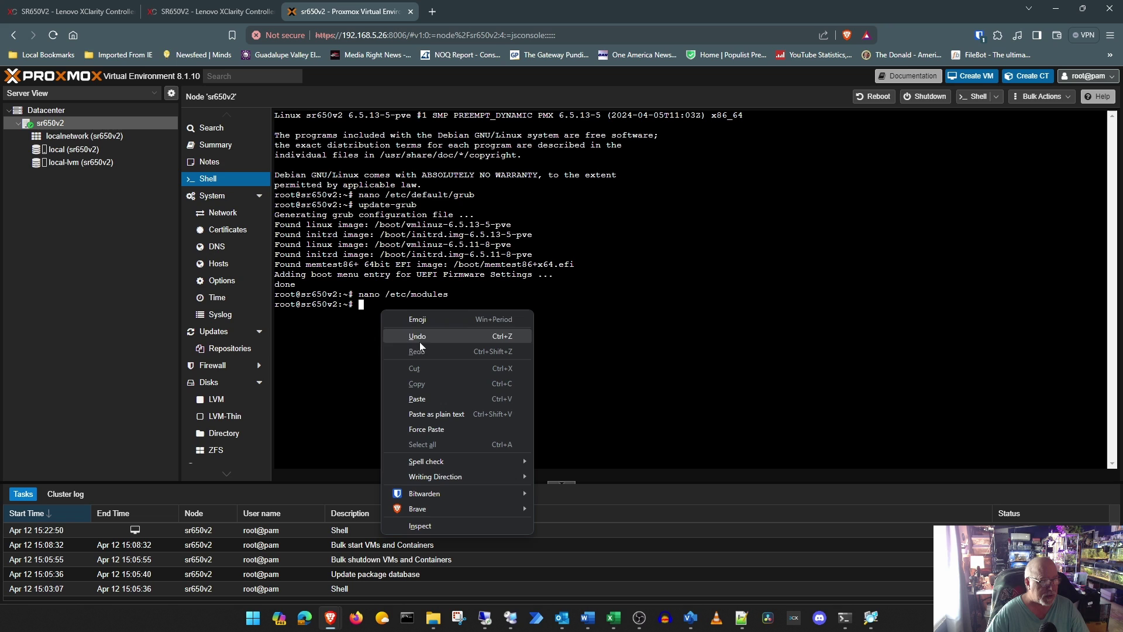
{"action": "left_click", "coordinate": [443, 398]}
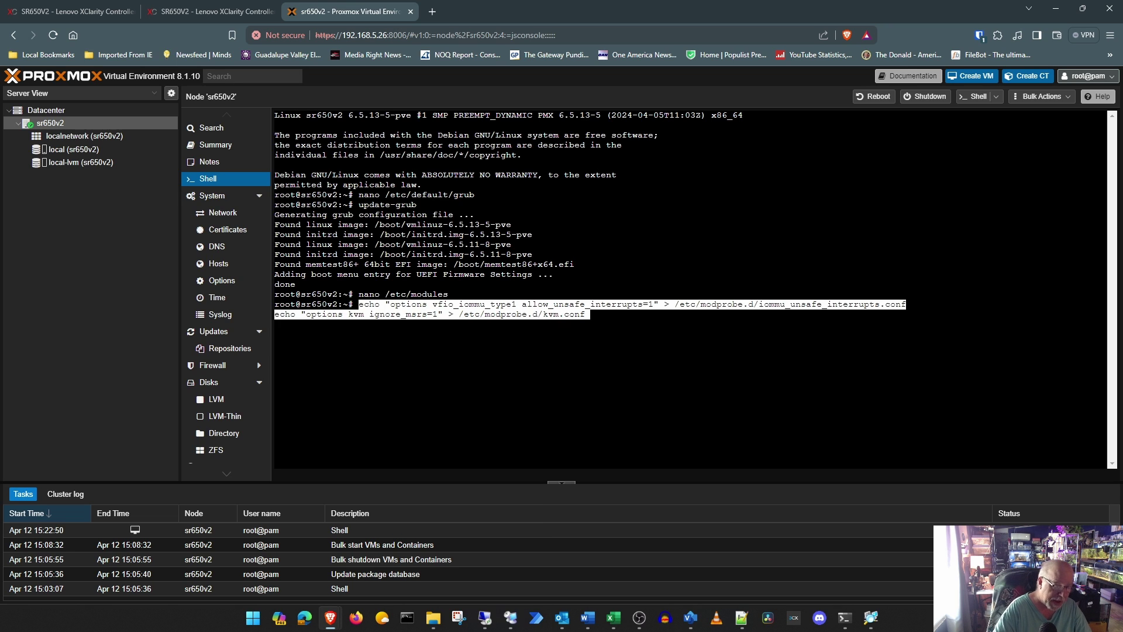
{"action": "key", "text": "Return"}
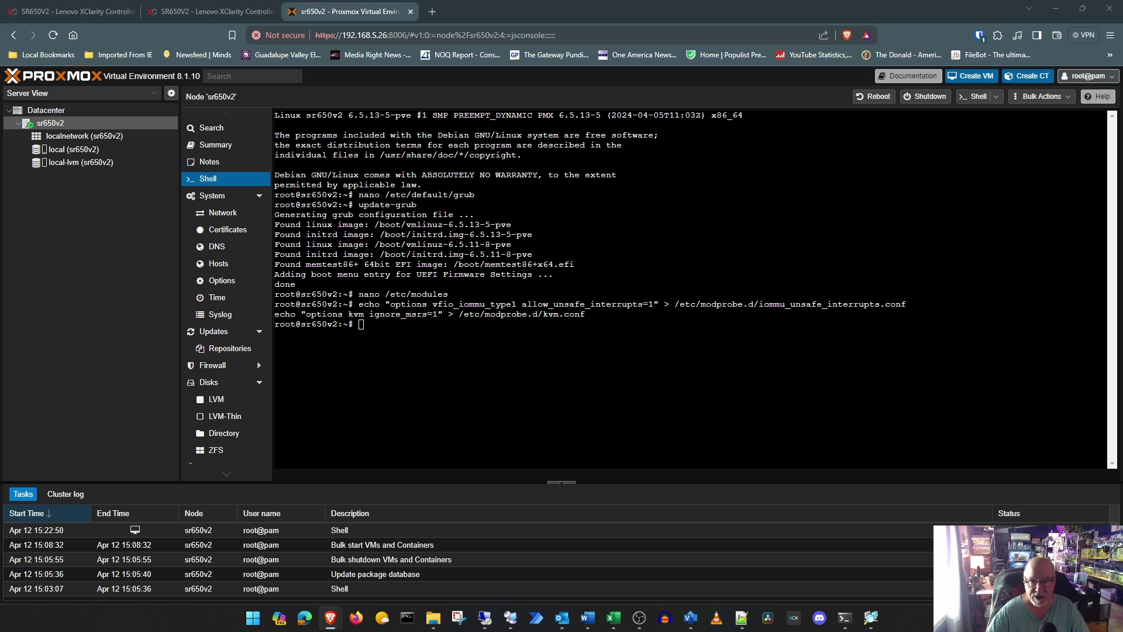
Step: Blacklist the radeon, nouveau and nvidia drivers via modprobe configs
{"action": "right_click", "coordinate": [382, 331]}
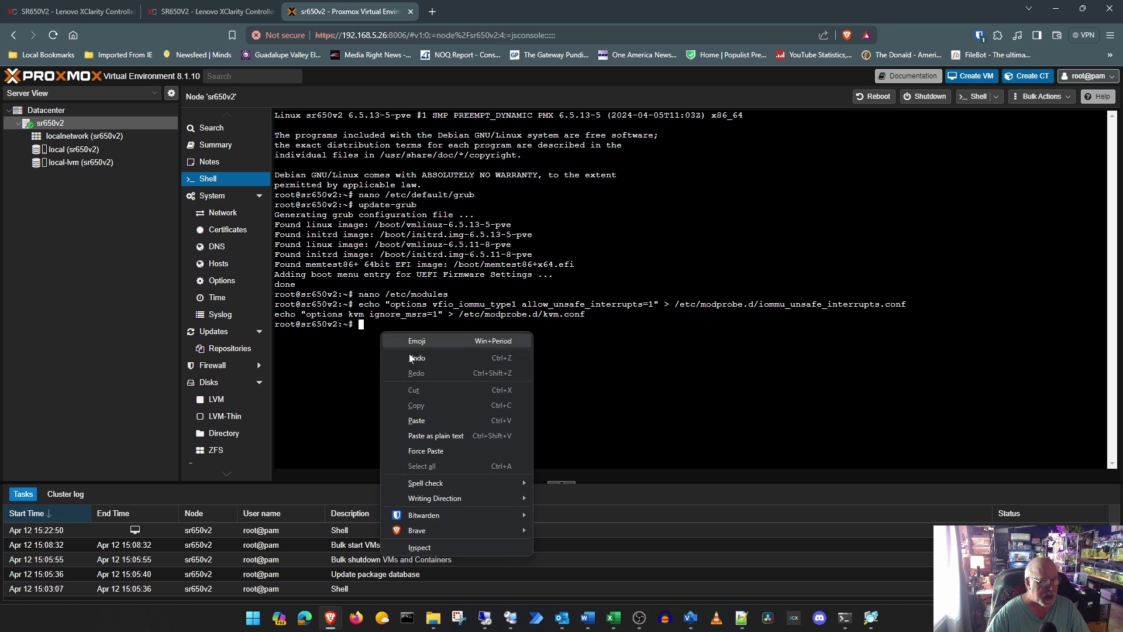
{"action": "left_click", "coordinate": [438, 421]}
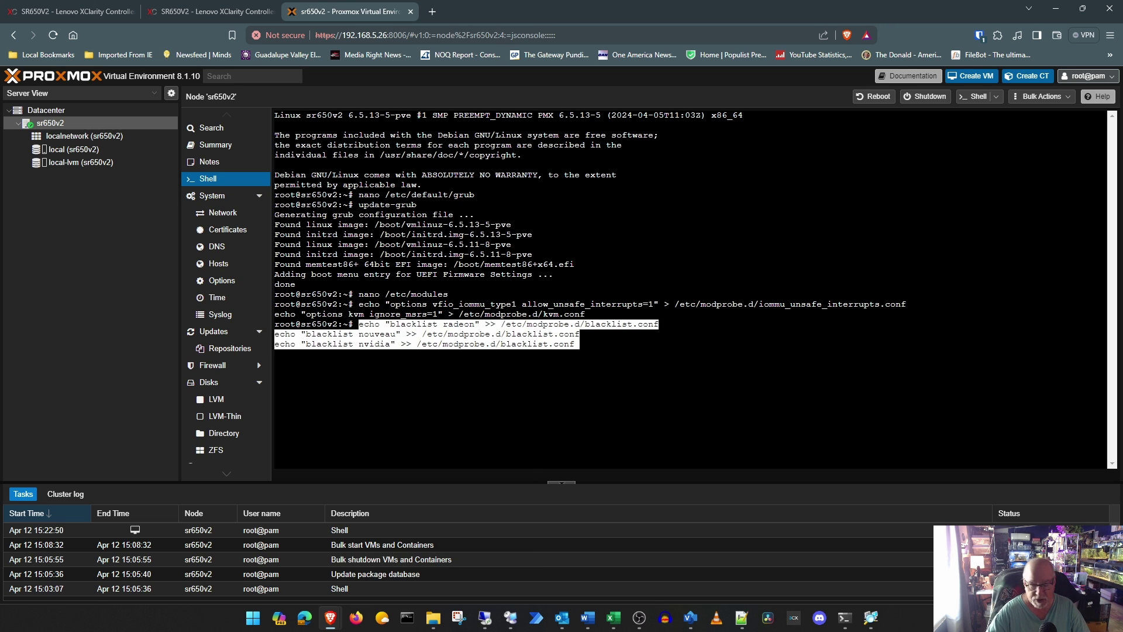
{"action": "key", "text": "Return"}
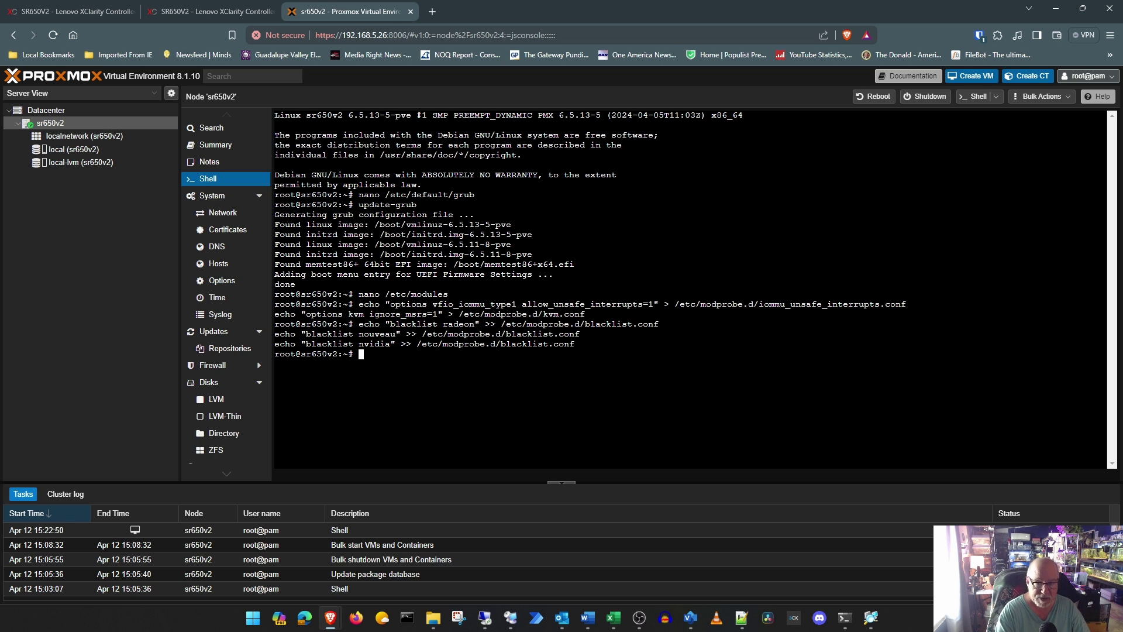
Step: Regenerate the initramfs with update-initramfs -u and reboot node sr650v2
{"action": "type", "text": "upd"}
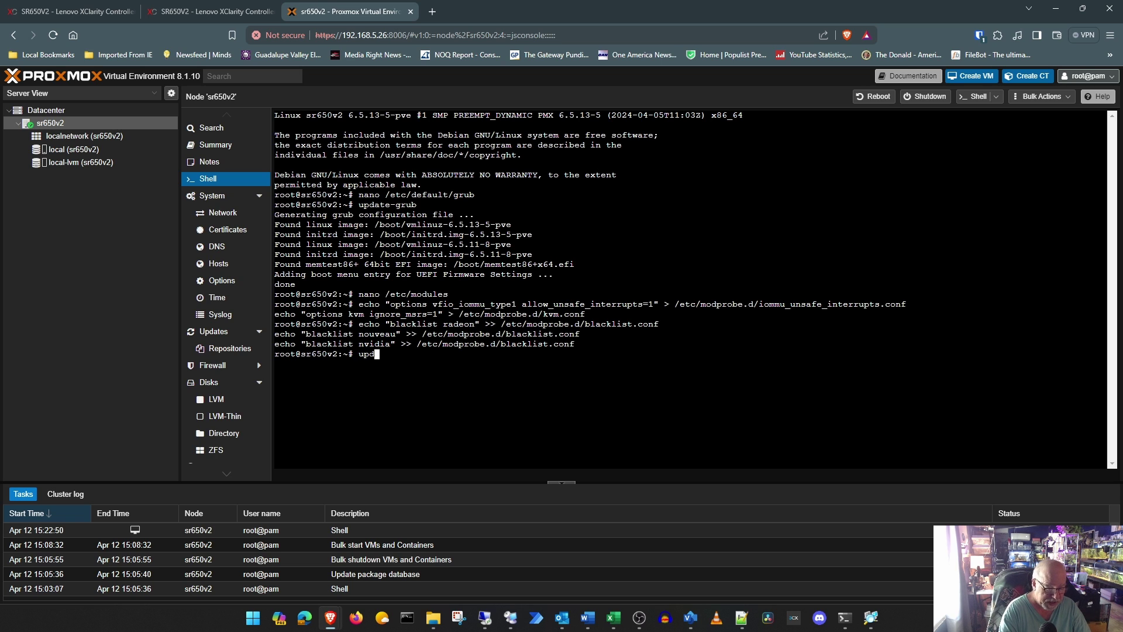
{"action": "type", "text": "ate-i"}
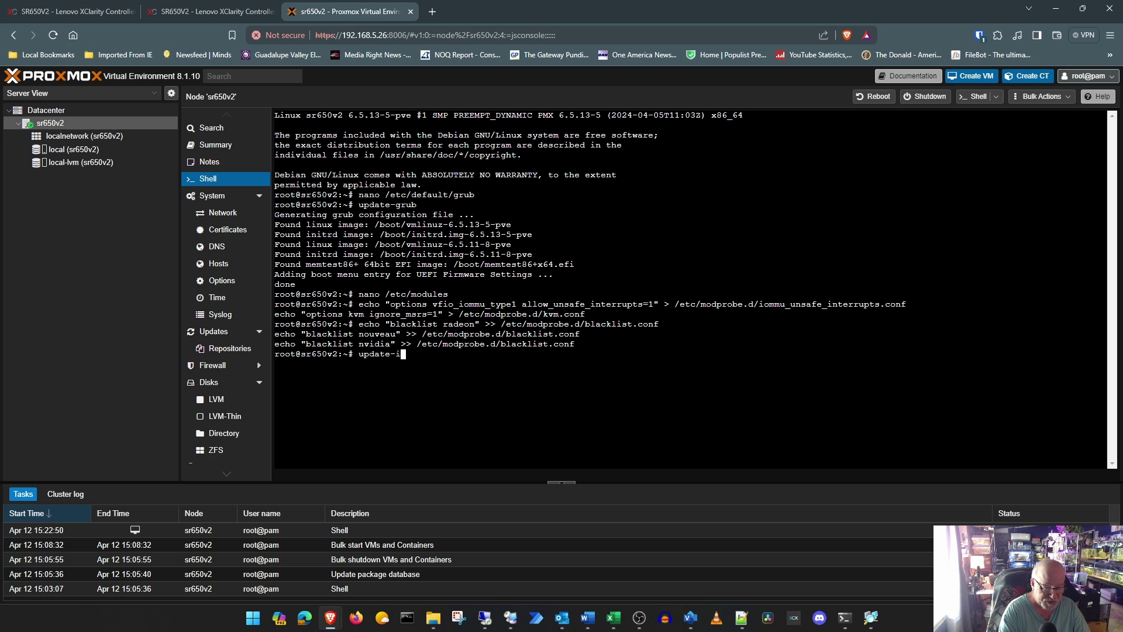
{"action": "type", "text": "nitramf"}
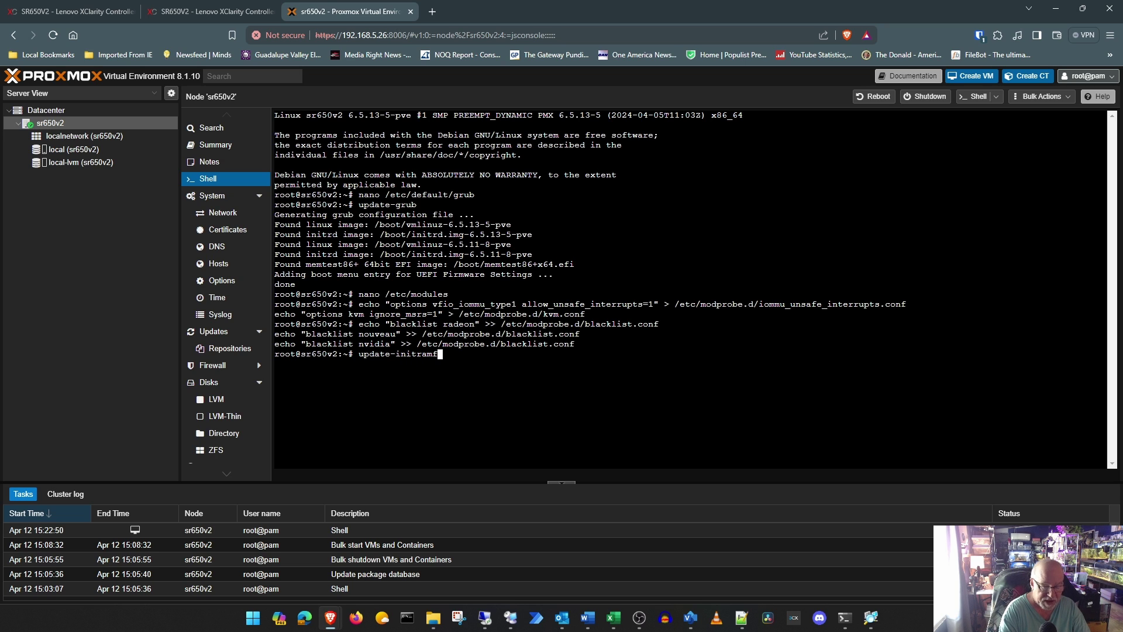
{"action": "type", "text": "s -u"}
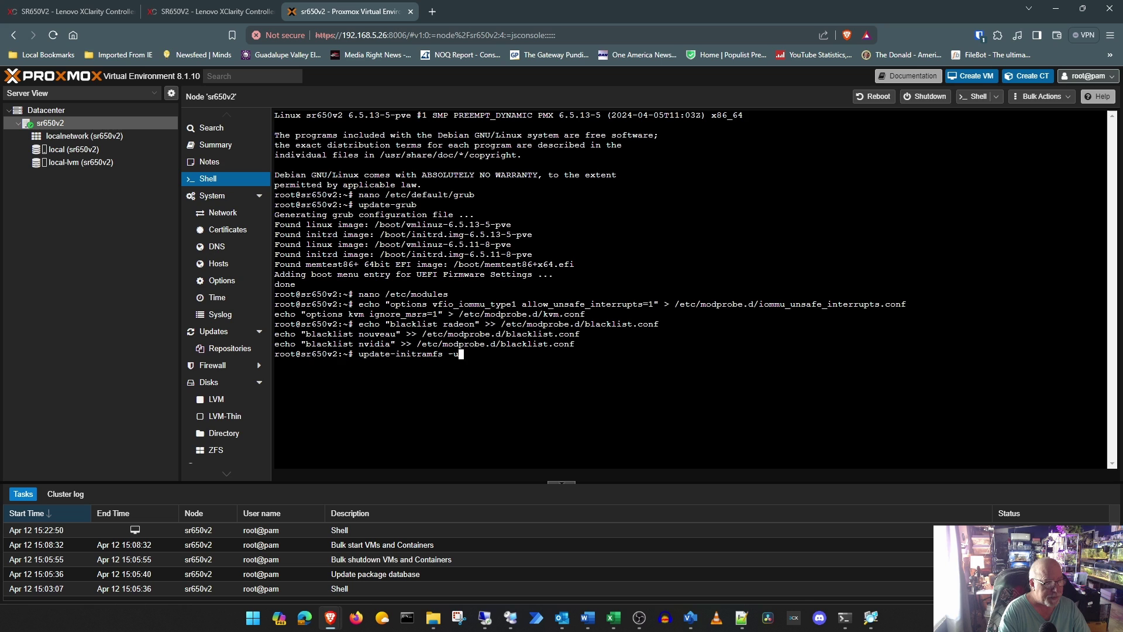
{"action": "key", "text": "Return"}
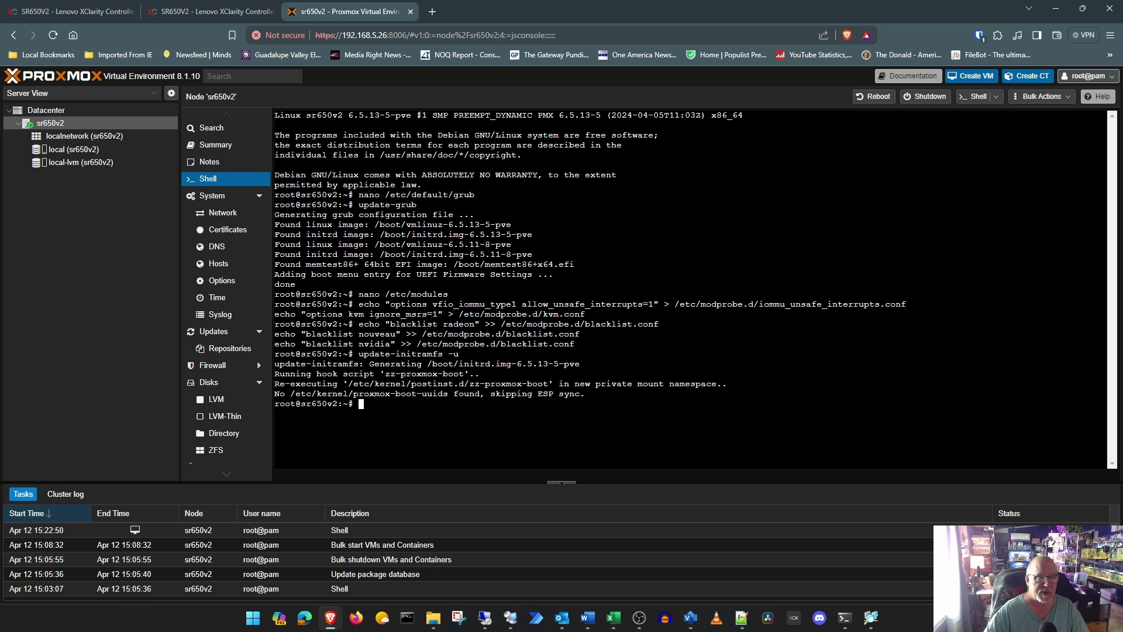
{"action": "left_click", "coordinate": [877, 97]}
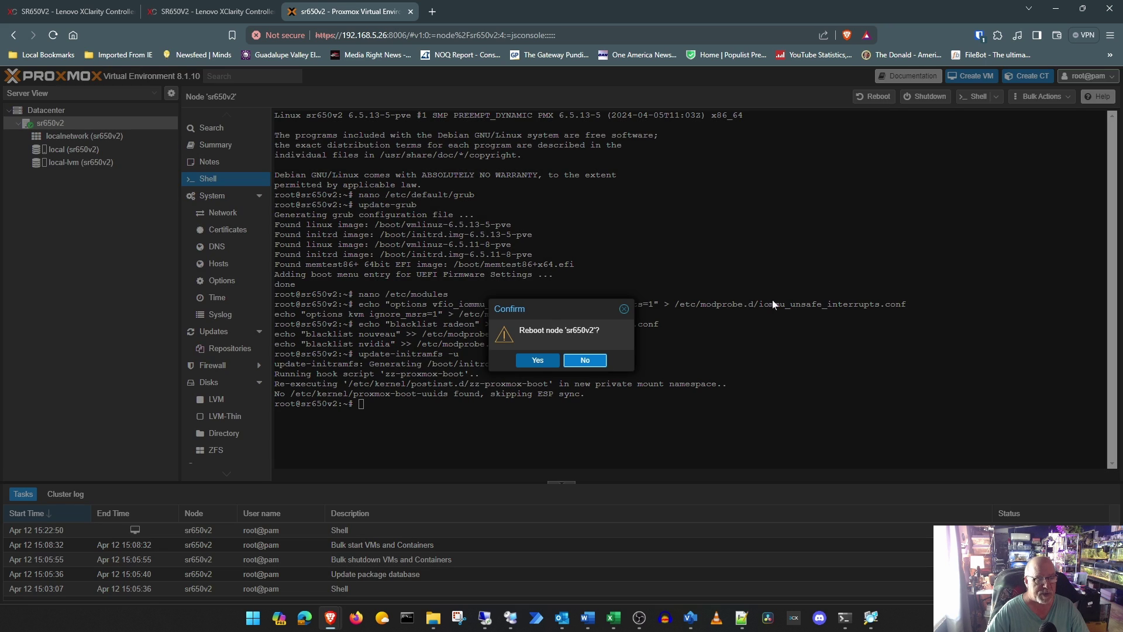
{"action": "left_click", "coordinate": [537, 360]}
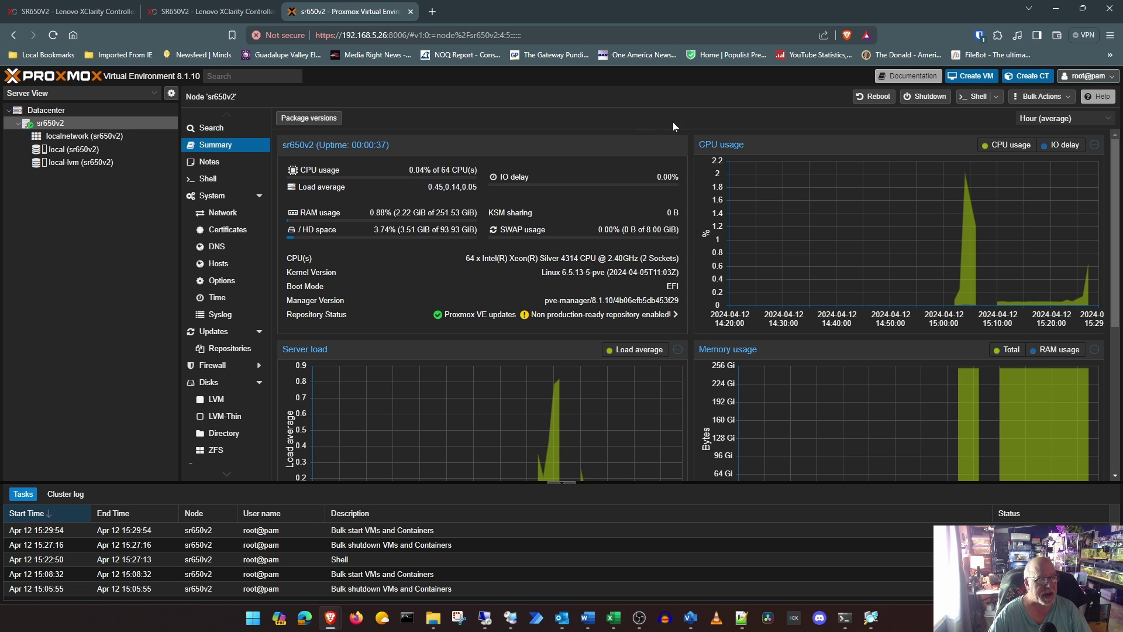
Step: Run lspci in the node shell and review the PCI listing, including the Tesla P4 and Optane drives
{"action": "left_click", "coordinate": [258, 179]}
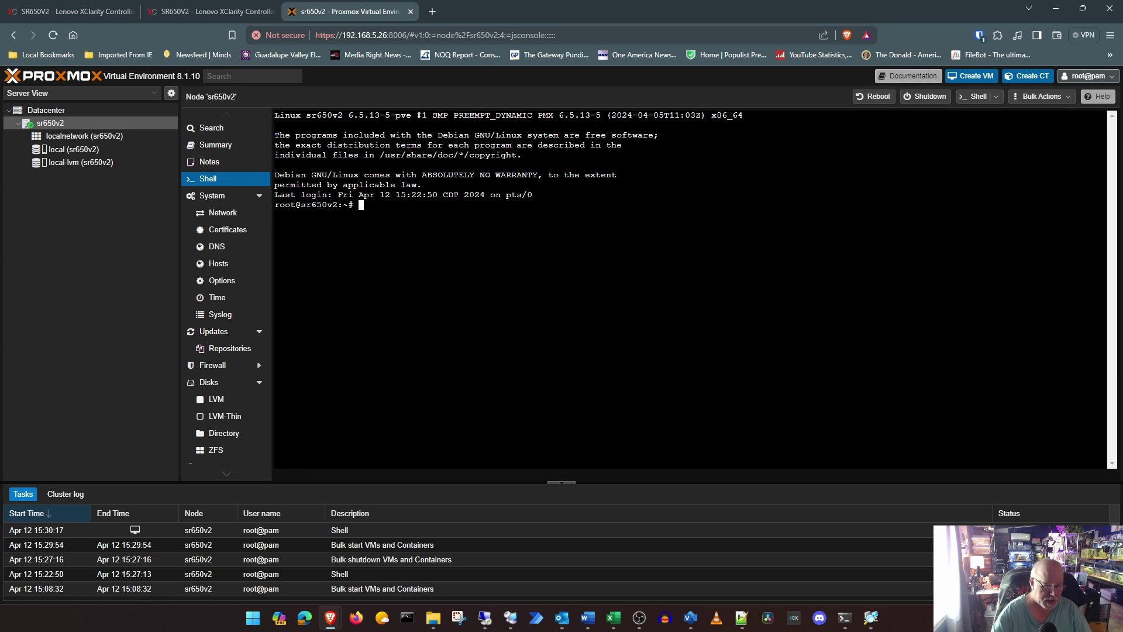
{"action": "type", "text": "lspci"}
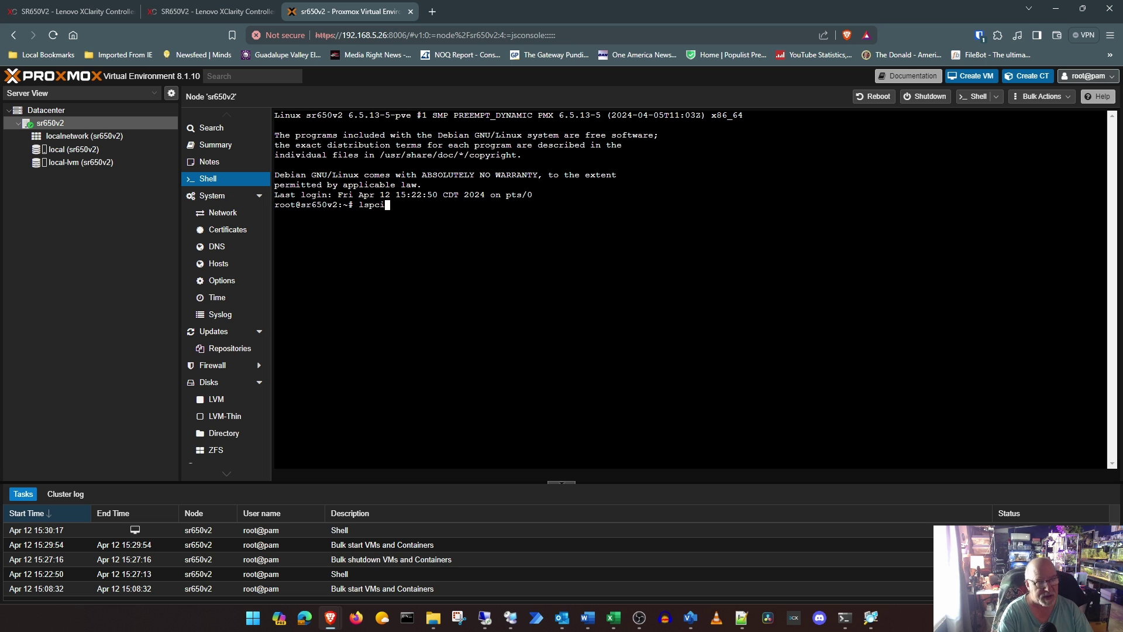
{"action": "key", "text": "Return"}
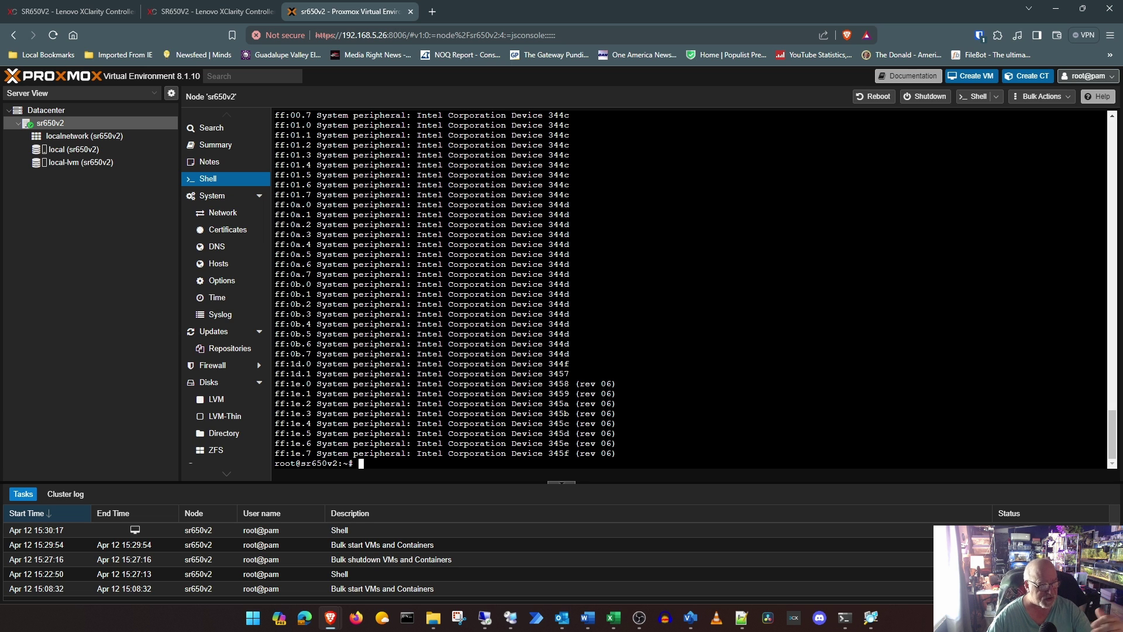
{"action": "scroll", "coordinate": [690, 287], "scroll_direction": "up", "scroll_amount": 5}
{"action": "scroll", "coordinate": [690, 286], "scroll_direction": "up", "scroll_amount": 5}
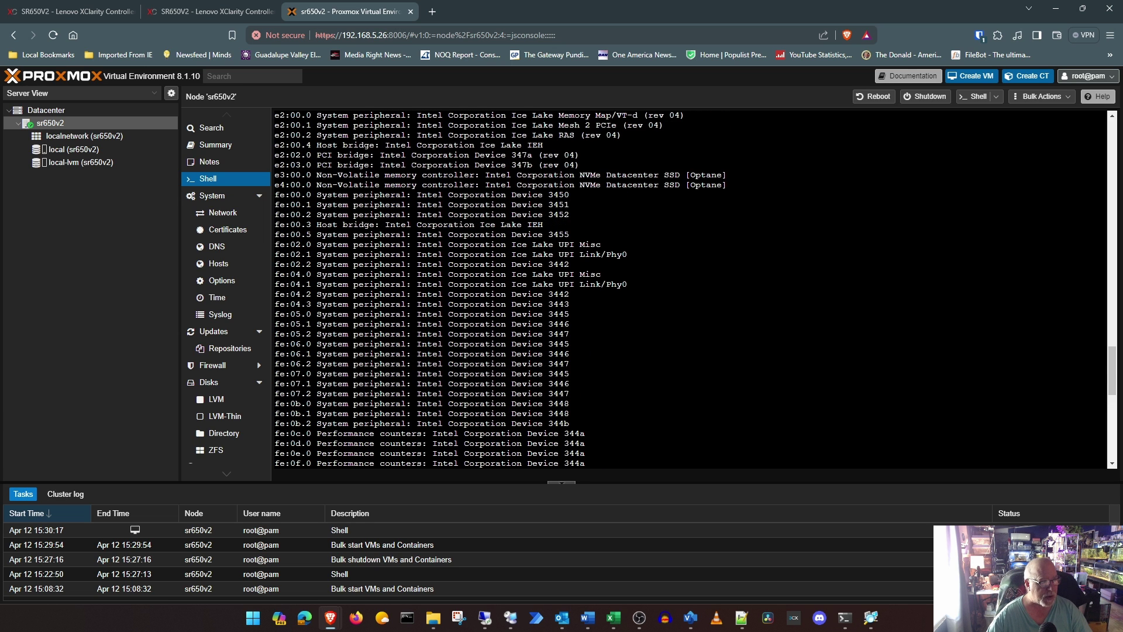
{"action": "scroll", "coordinate": [690, 287], "scroll_direction": "up", "scroll_amount": 4}
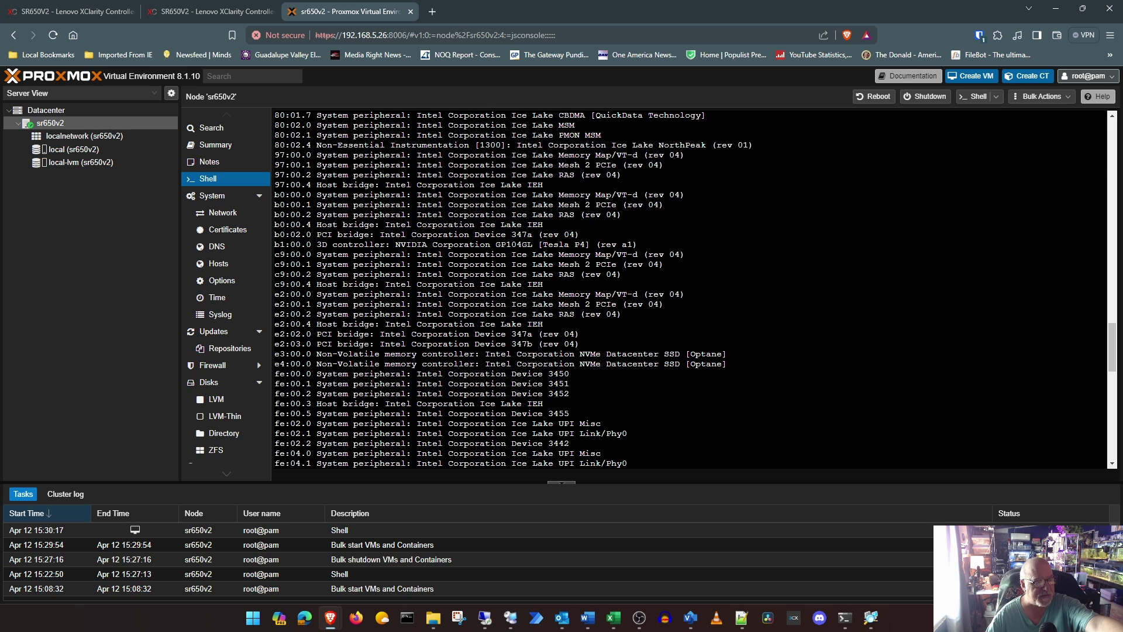
{"action": "scroll", "coordinate": [690, 290], "scroll_direction": "up", "scroll_amount": 15}
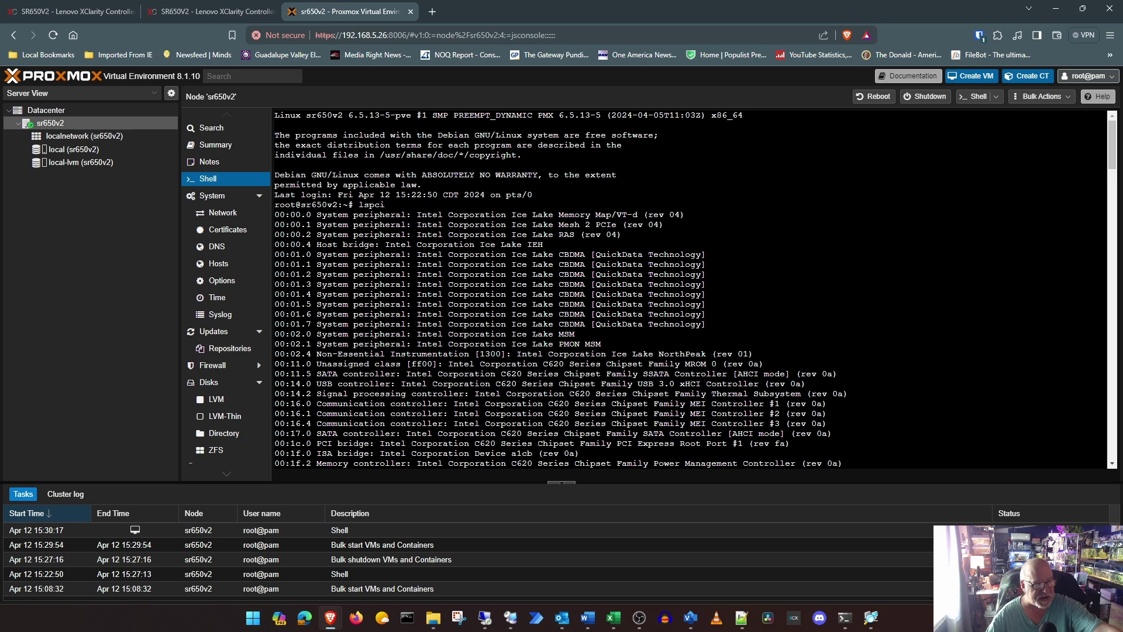
{"action": "scroll", "coordinate": [690, 289], "scroll_direction": "down", "scroll_amount": 4}
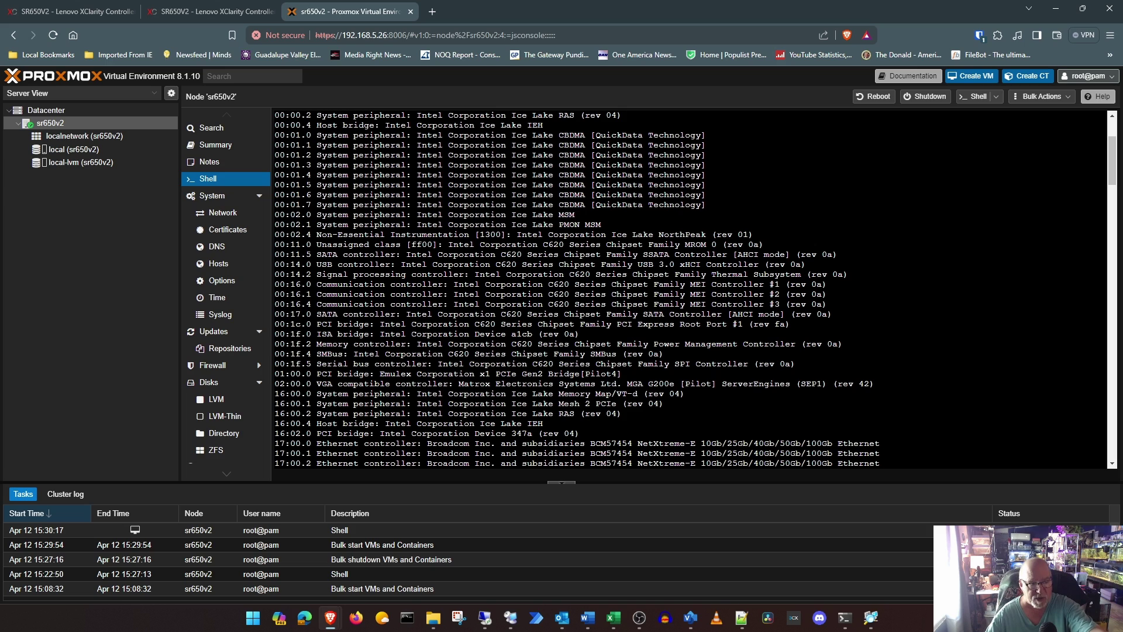
{"action": "scroll", "coordinate": [690, 290], "scroll_direction": "down", "scroll_amount": 4}
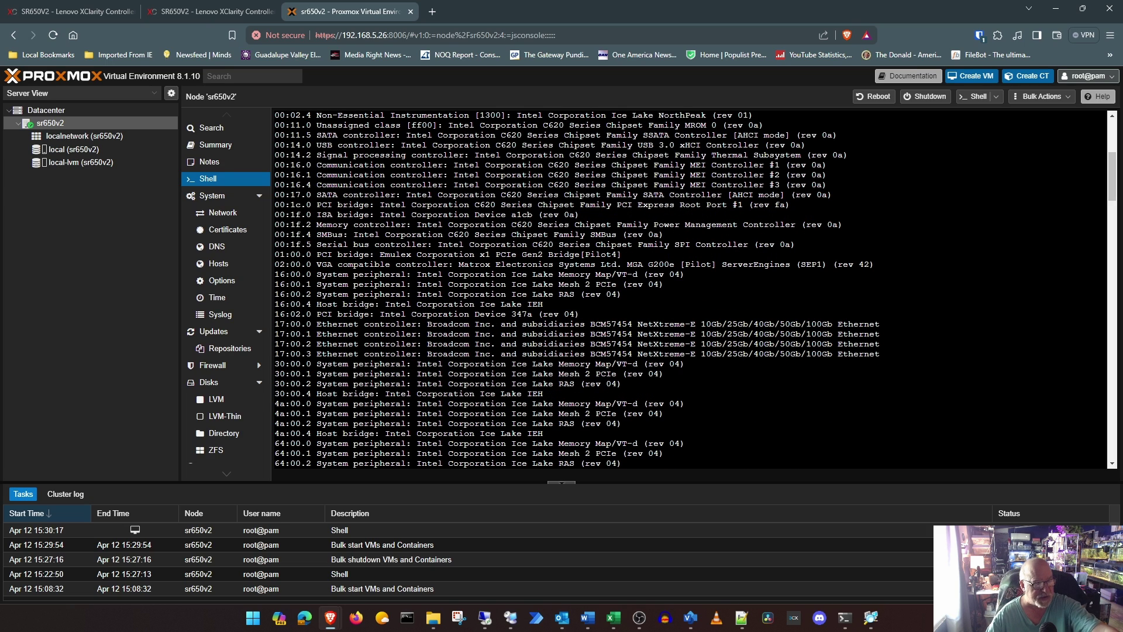
{"action": "scroll", "coordinate": [690, 290], "scroll_direction": "down", "scroll_amount": 20}
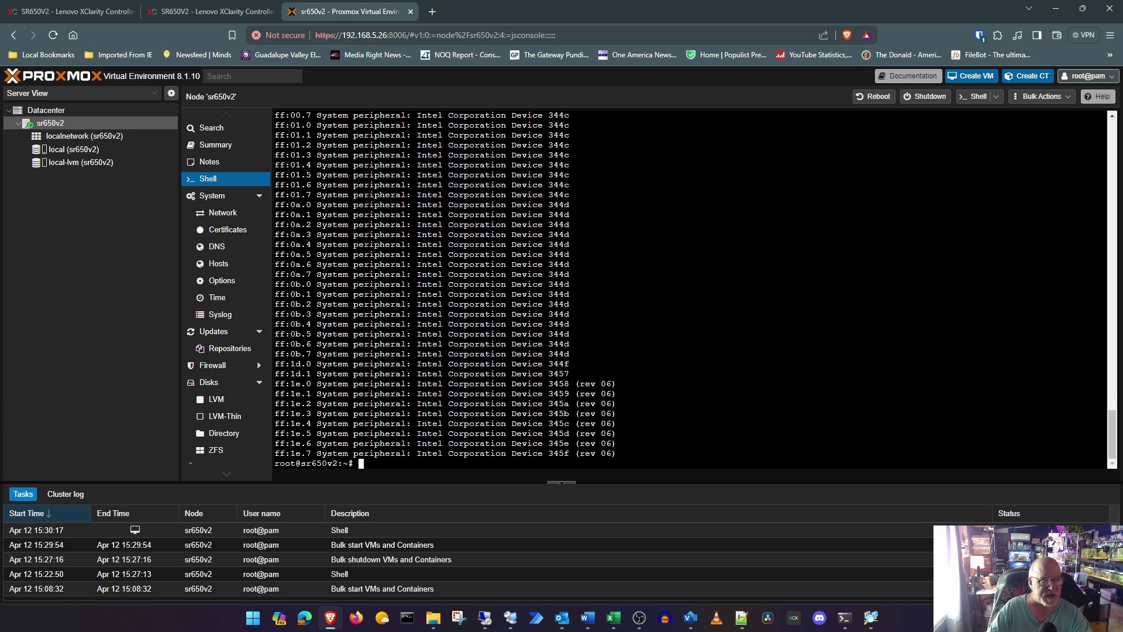
{"action": "scroll", "coordinate": [691, 287], "scroll_direction": "up", "scroll_amount": 5}
{"action": "scroll", "coordinate": [690, 286], "scroll_direction": "up", "scroll_amount": 6}
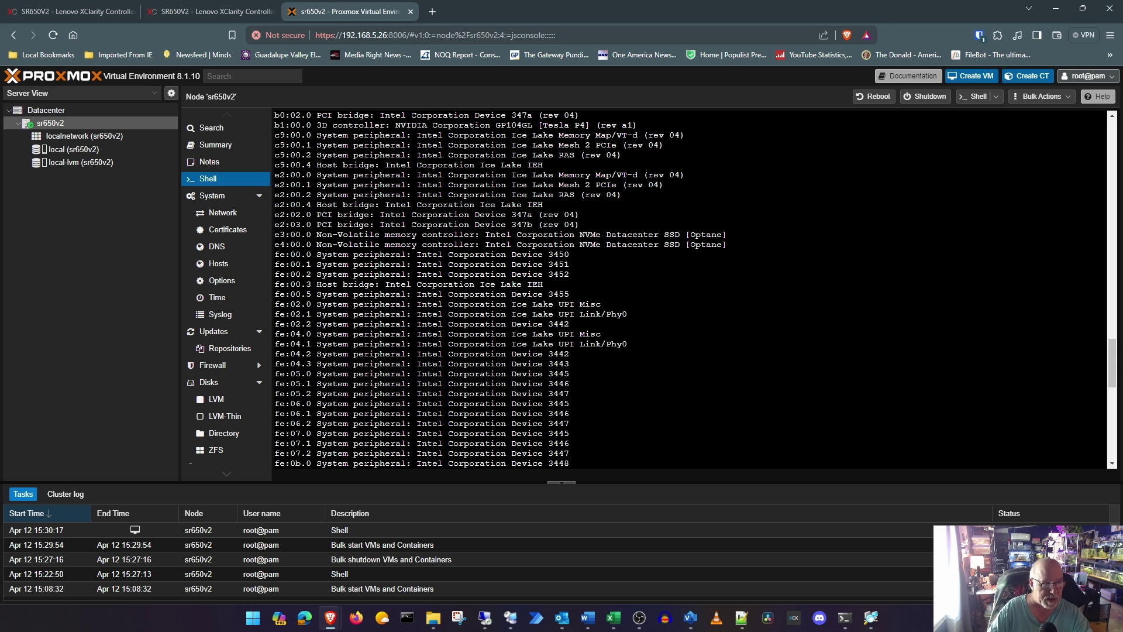
{"action": "scroll", "coordinate": [690, 287], "scroll_direction": "up", "scroll_amount": 4}
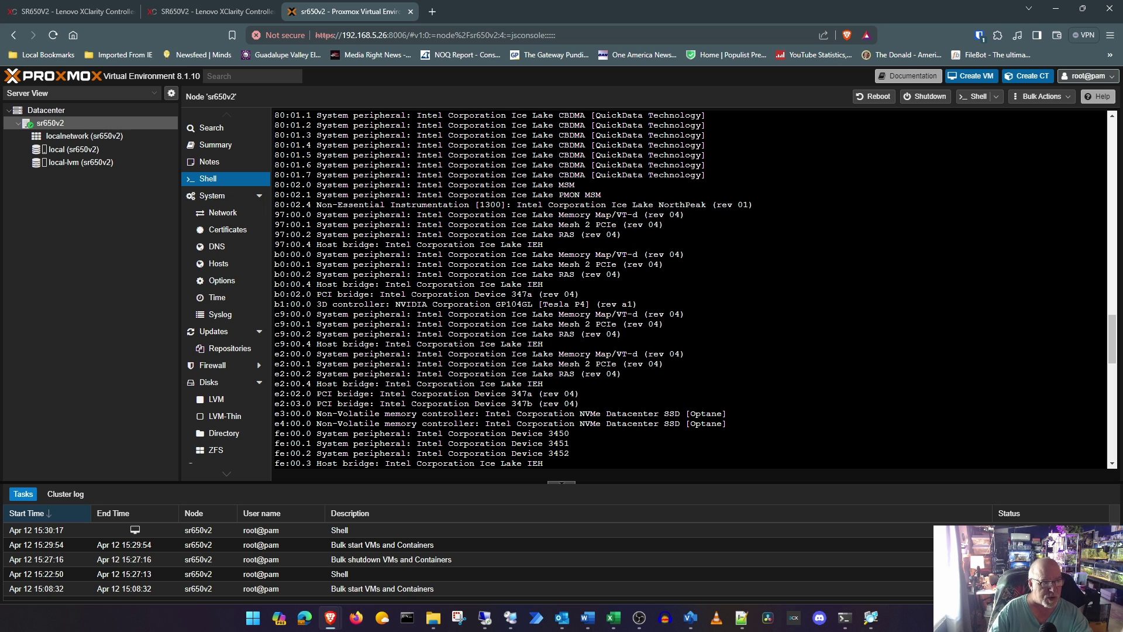
{"action": "scroll", "coordinate": [690, 289], "scroll_direction": "up", "scroll_amount": 10}
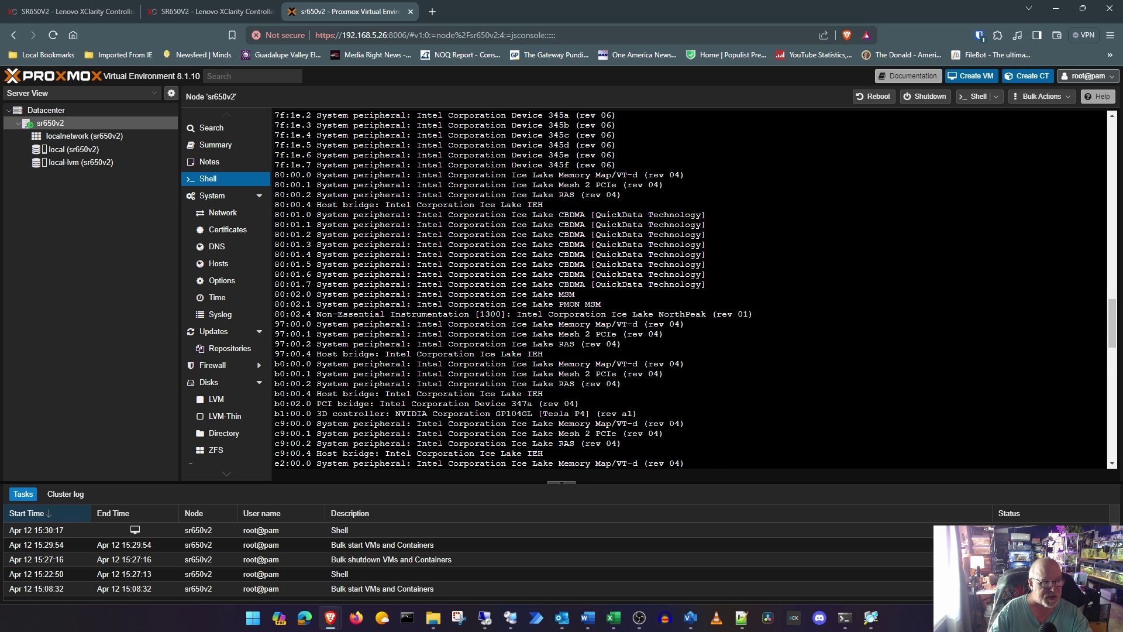
{"action": "scroll", "coordinate": [691, 290], "scroll_direction": "up", "scroll_amount": 13}
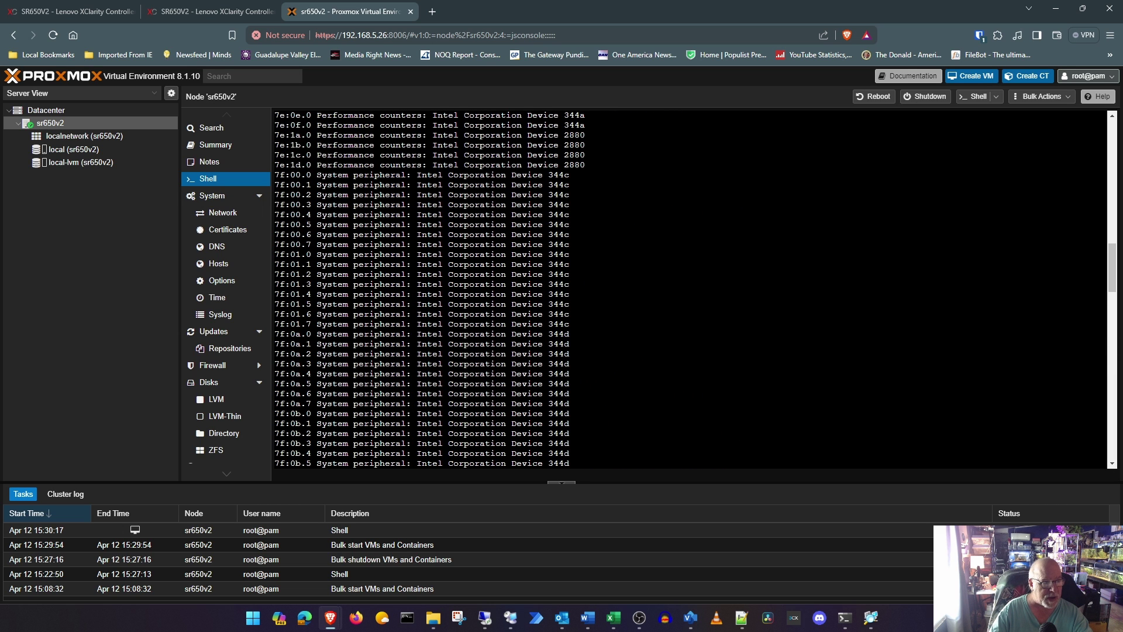
{"action": "scroll", "coordinate": [691, 290], "scroll_direction": "up", "scroll_amount": 8}
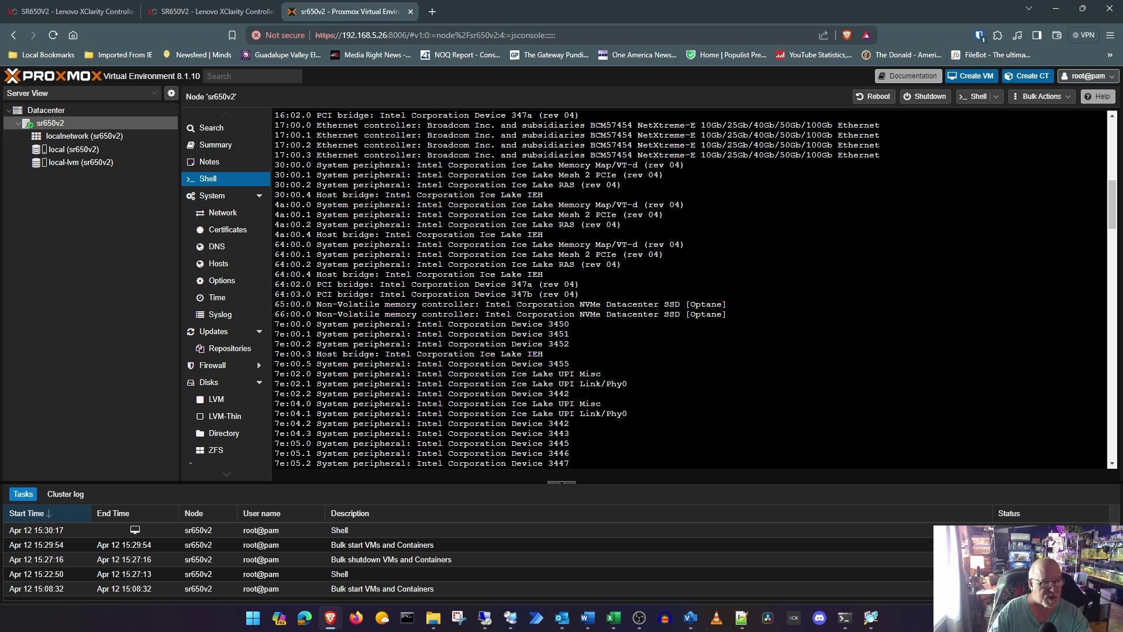
{"action": "scroll", "coordinate": [690, 290], "scroll_direction": "up", "scroll_amount": 20}
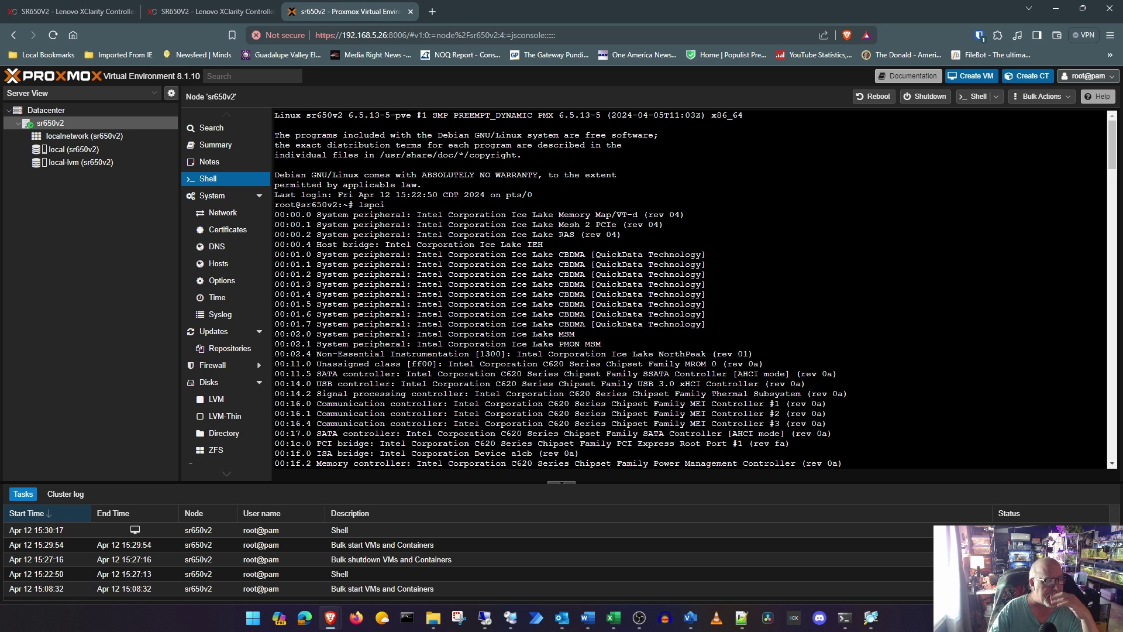
Step: From the node's Disks list, wipe nvme0n1, nvme2n1 and nvme3n1, leaving nvme1n1 untouched
{"action": "left_click", "coordinate": [210, 148]}
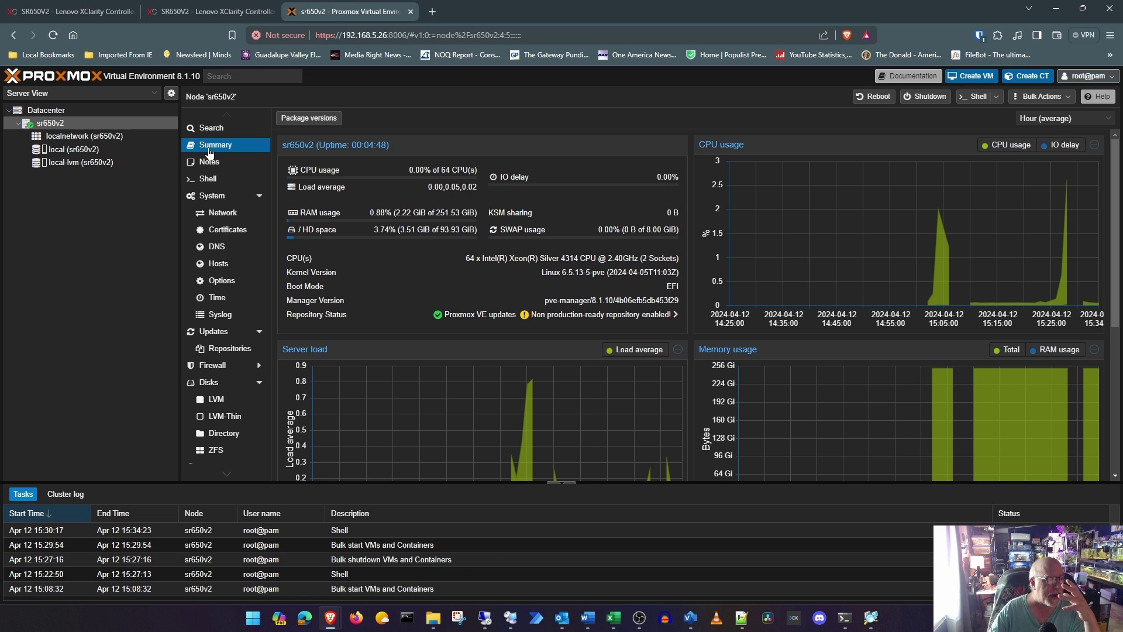
{"action": "left_click", "coordinate": [222, 385]}
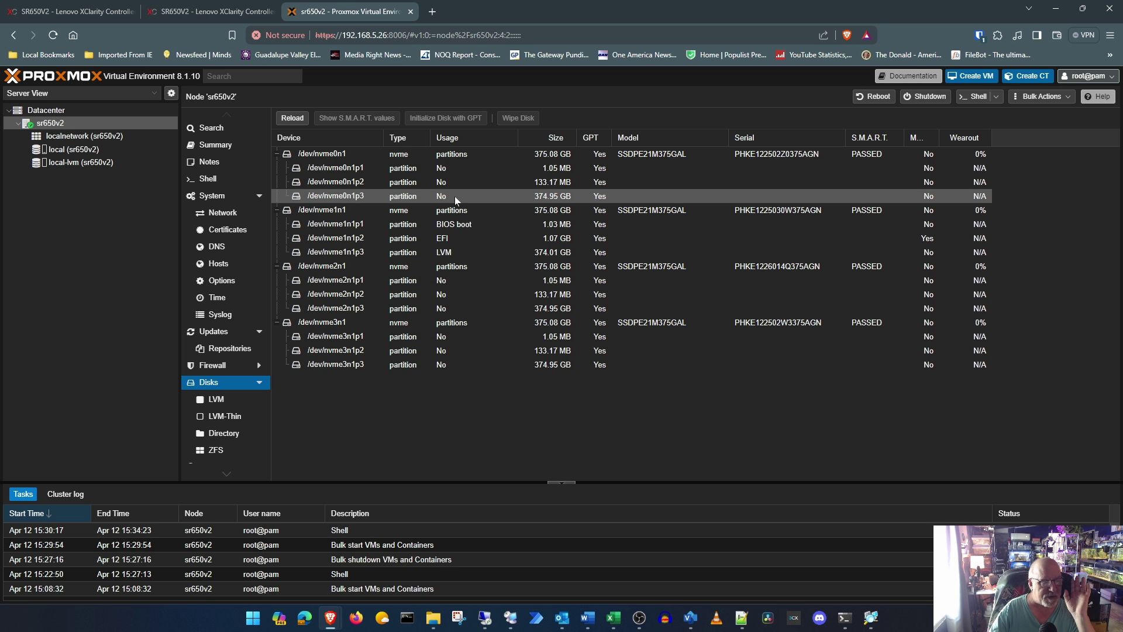
{"action": "left_click", "coordinate": [350, 154]}
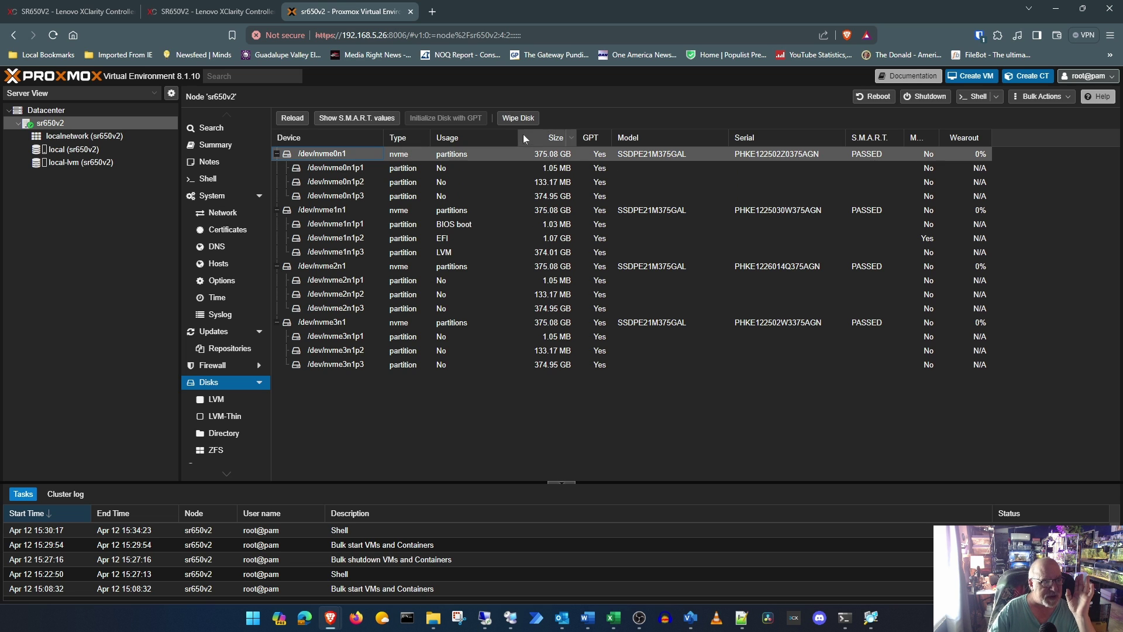
{"action": "left_click", "coordinate": [515, 118]}
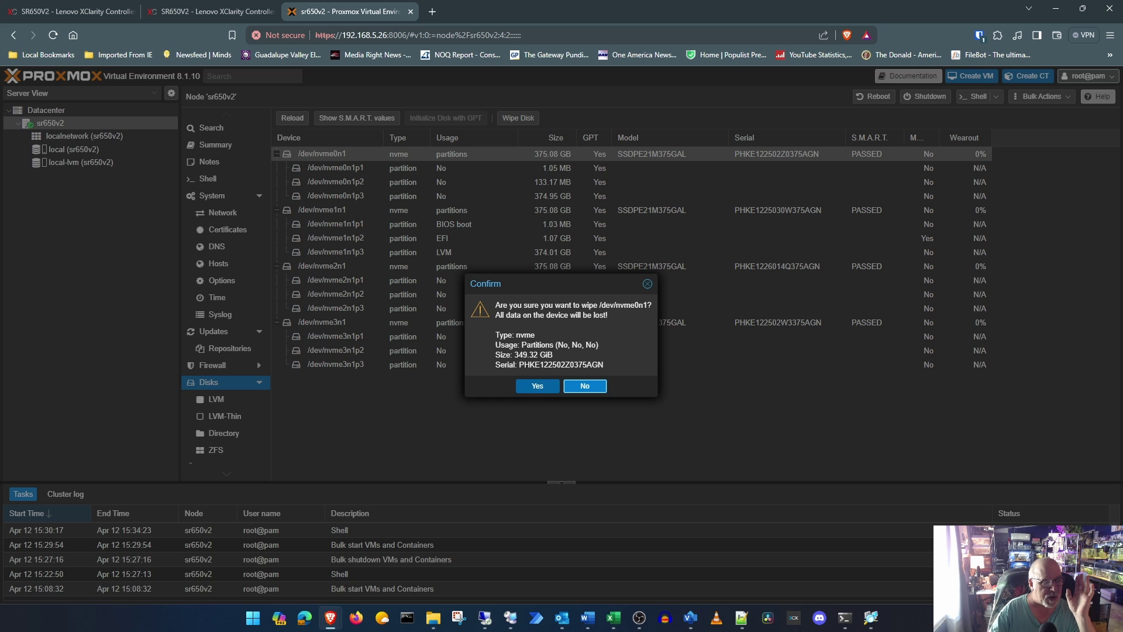
{"action": "left_click", "coordinate": [537, 386]}
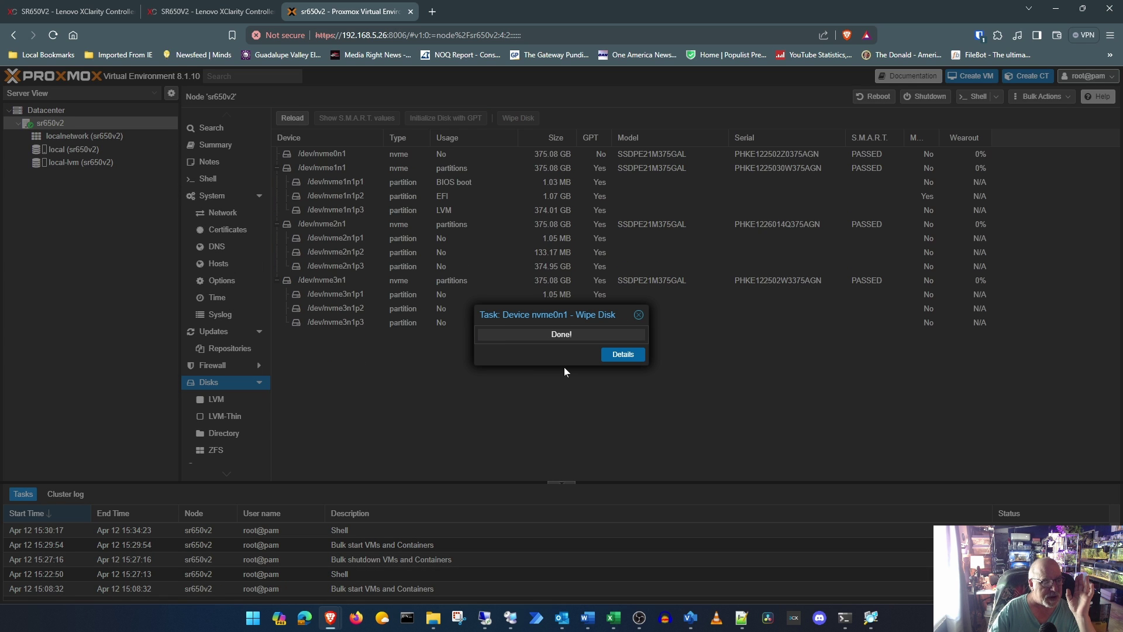
{"action": "left_click", "coordinate": [336, 227]}
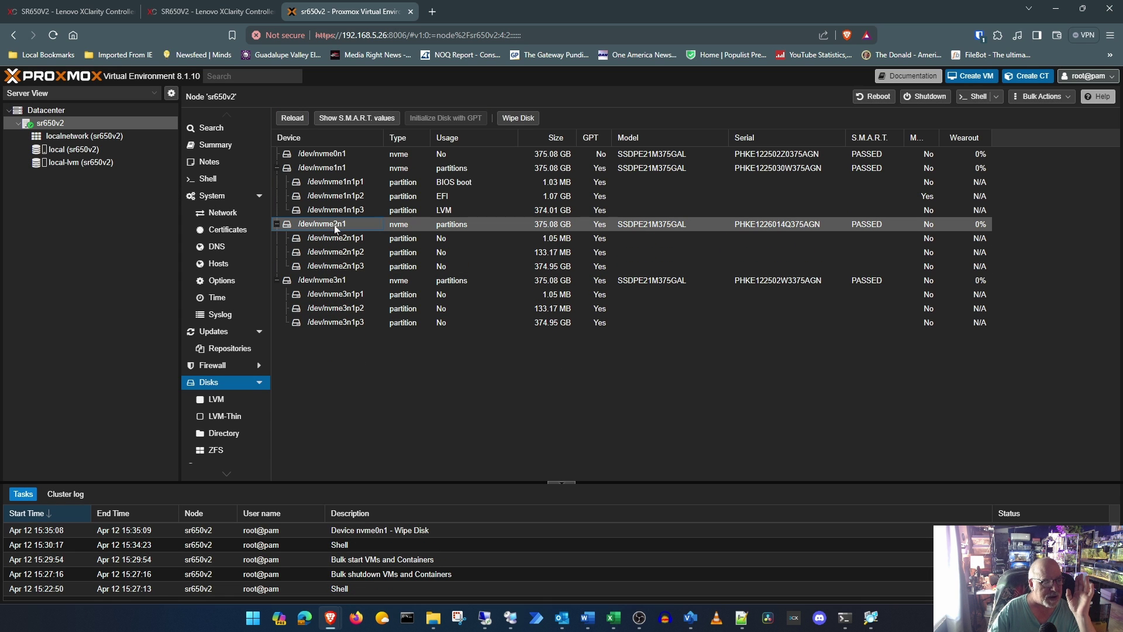
{"action": "left_click", "coordinate": [516, 118]}
{"action": "left_click", "coordinate": [537, 386]}
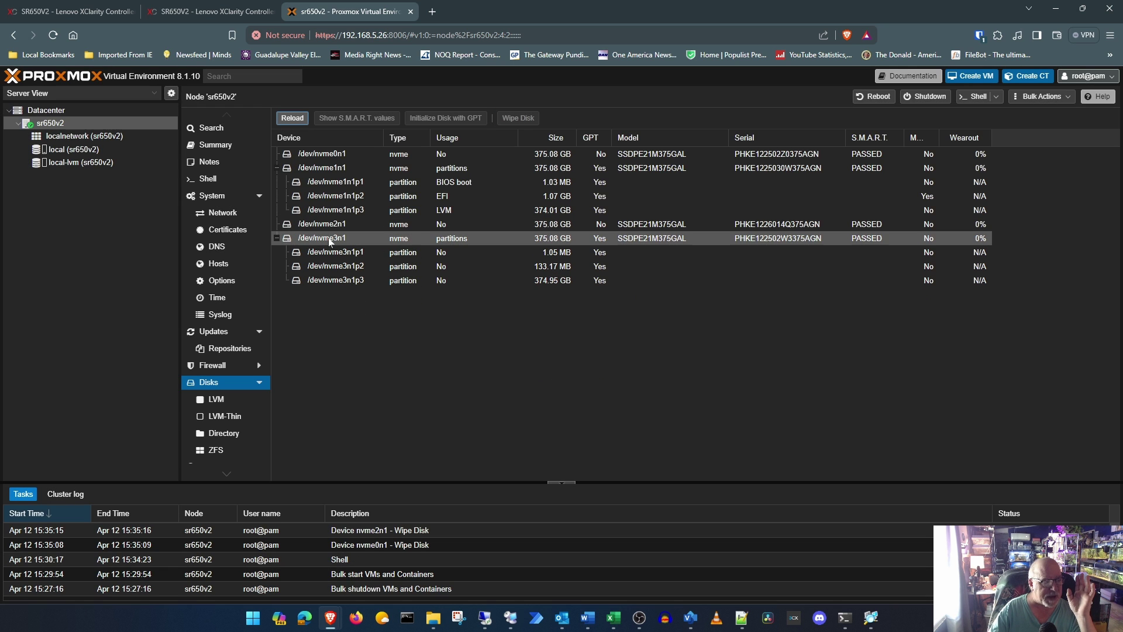
{"action": "left_click", "coordinate": [328, 238]}
{"action": "left_click", "coordinate": [517, 119]}
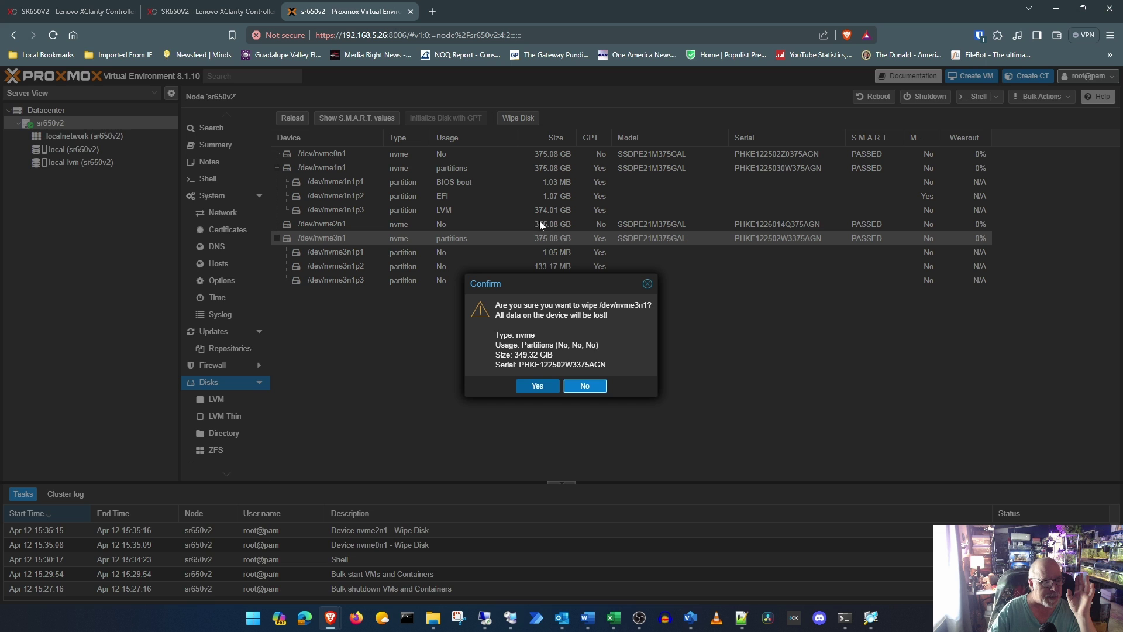
{"action": "left_click", "coordinate": [537, 386]}
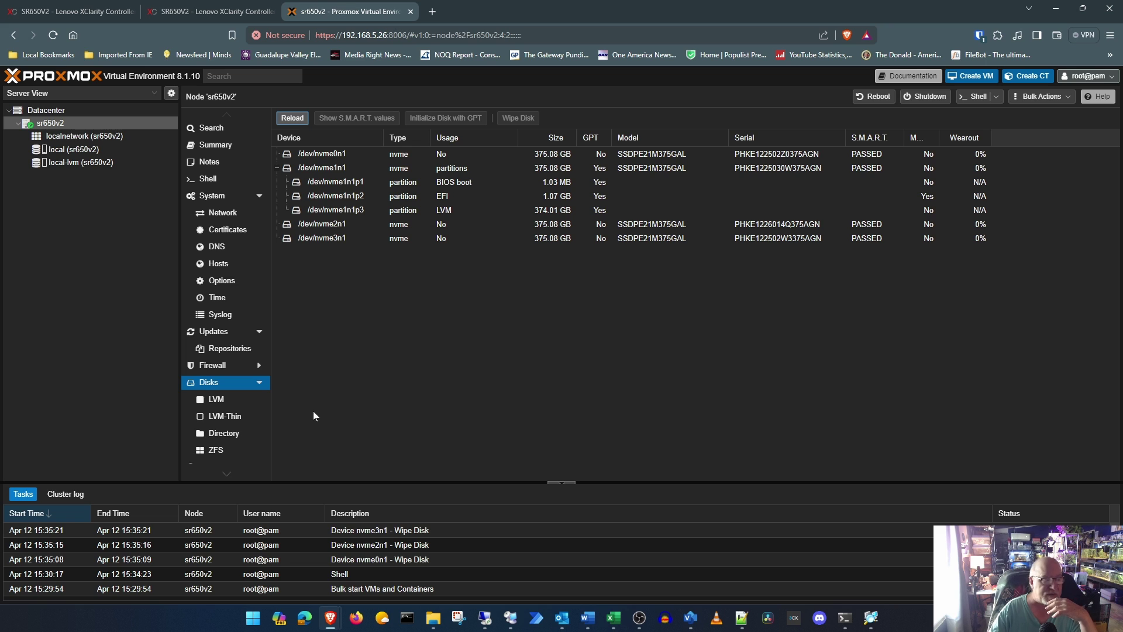
Step: Create an ext4 directory storage named nvme1 on /dev/nvme0n1
{"action": "left_click", "coordinate": [258, 433]}
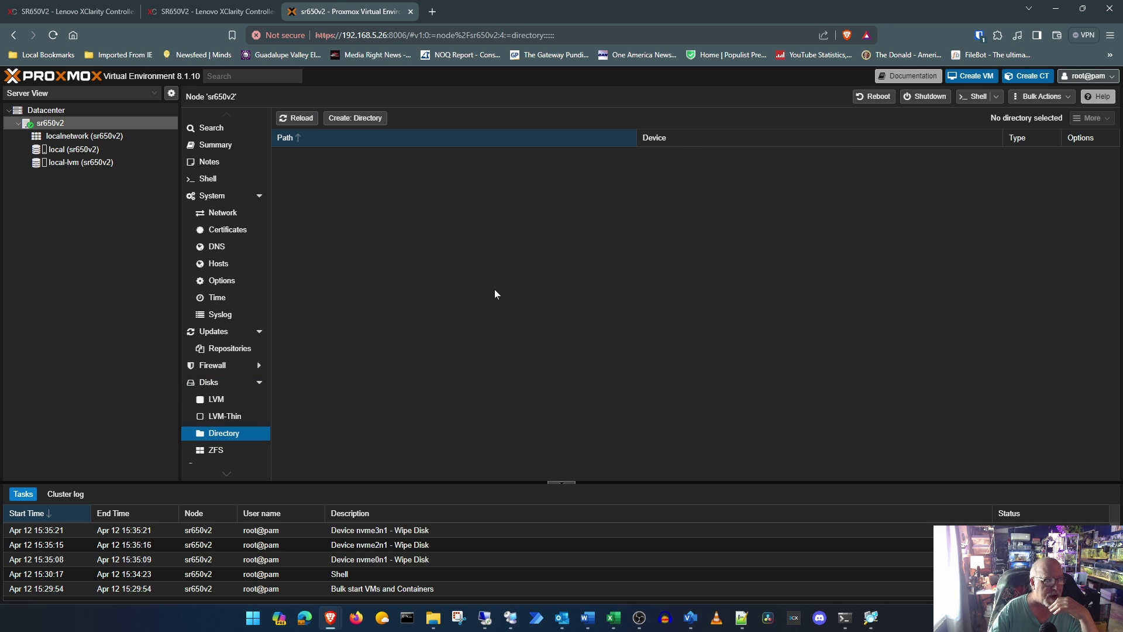
{"action": "left_click", "coordinate": [358, 119]}
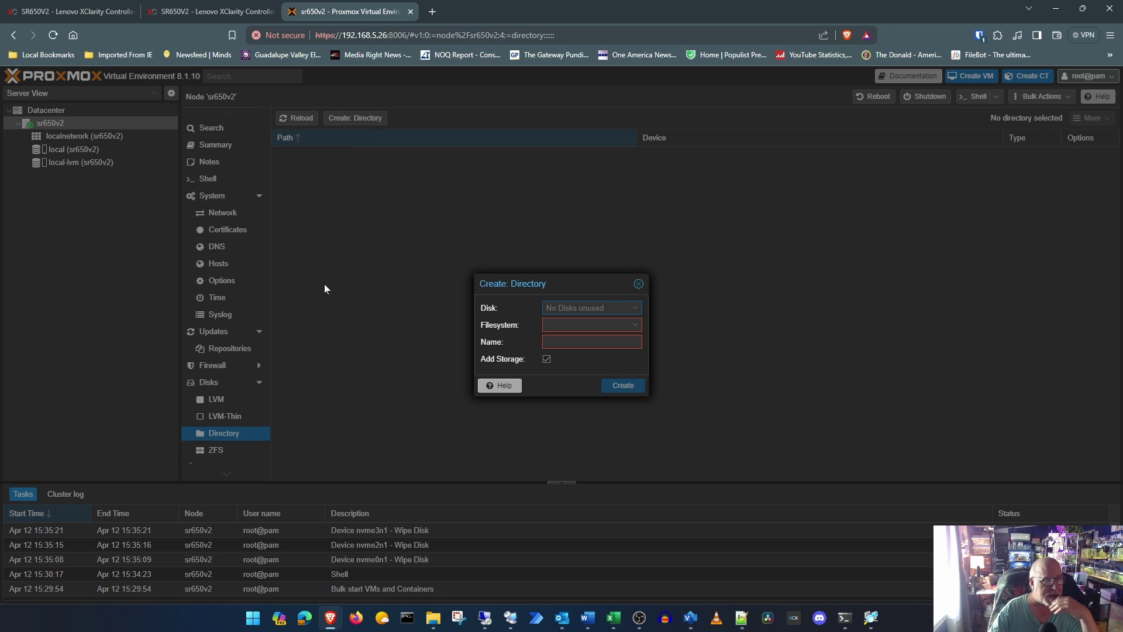
{"action": "left_click", "coordinate": [634, 325]}
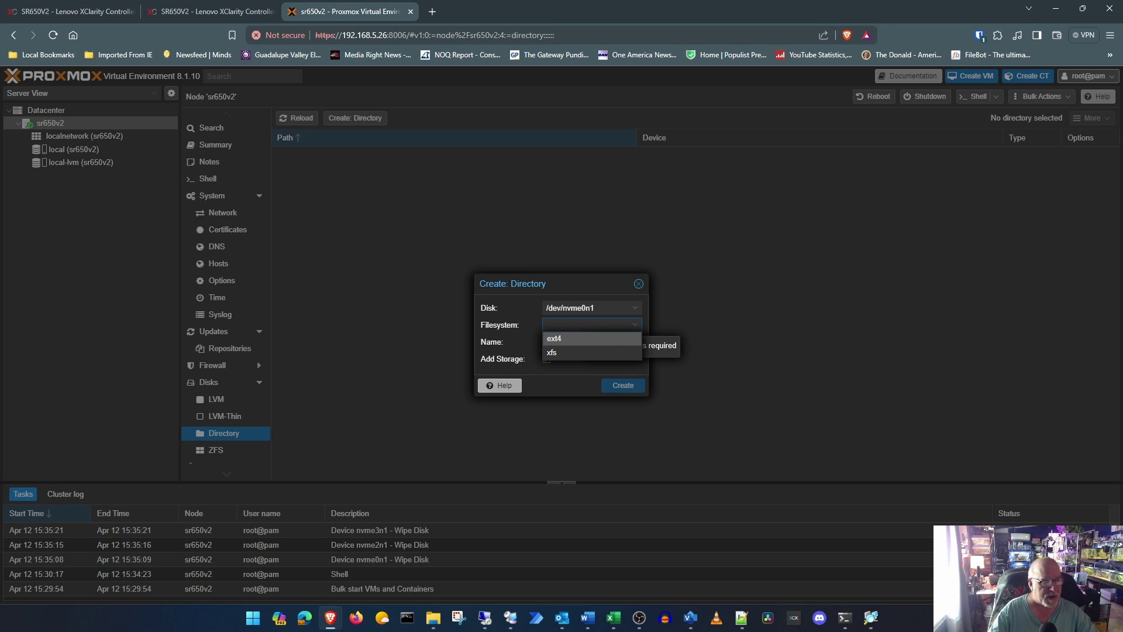
{"action": "left_click", "coordinate": [562, 339]}
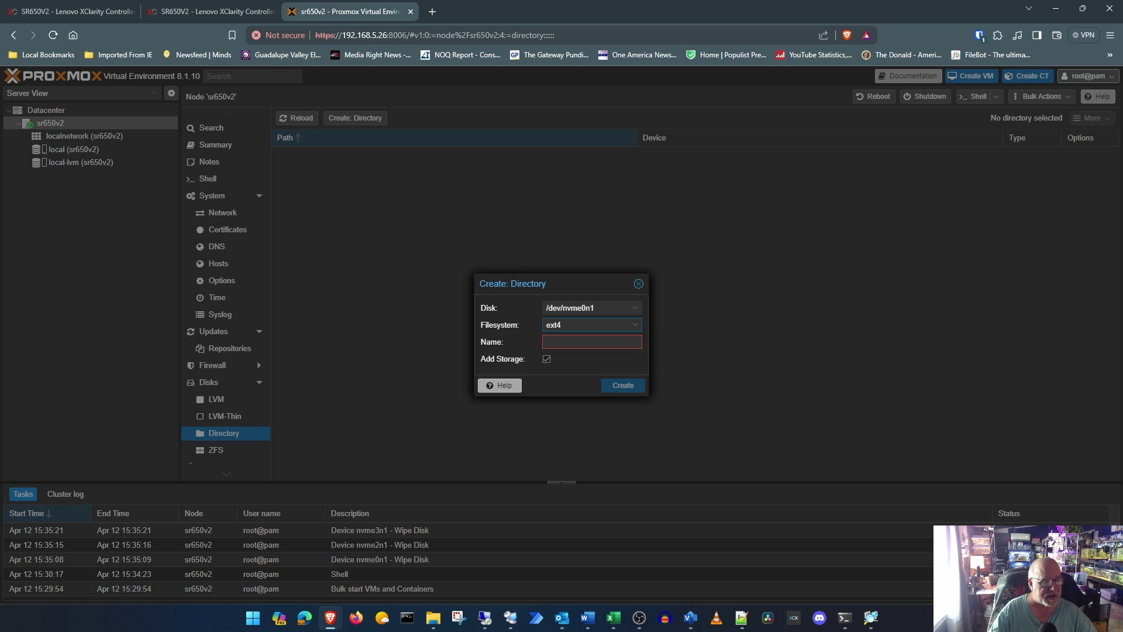
{"action": "type", "text": "ssd1"}
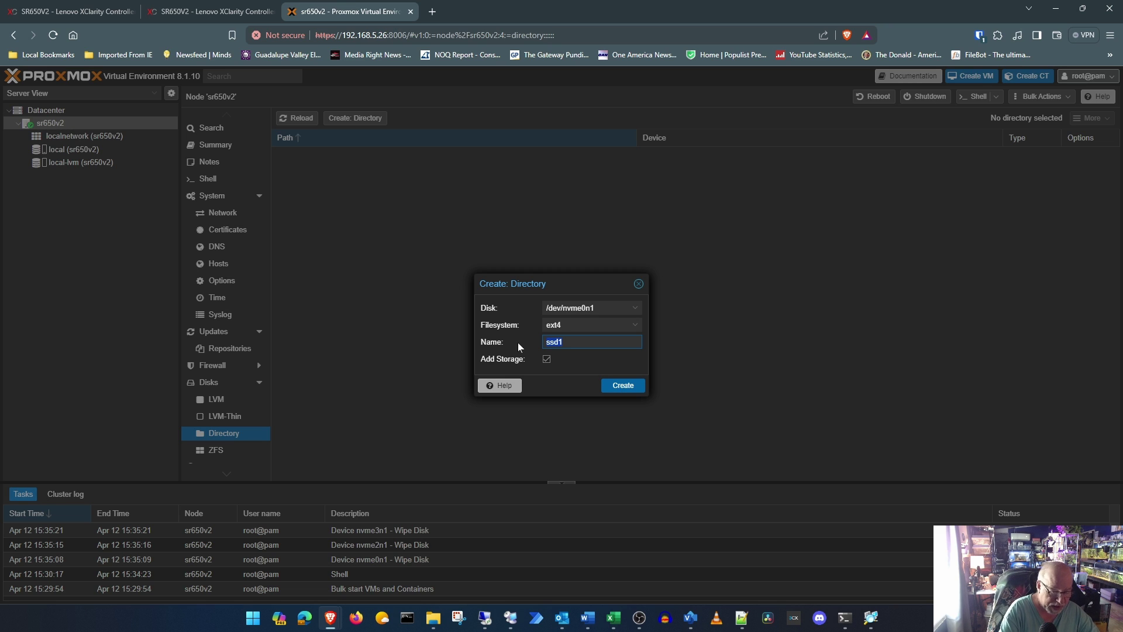
{"action": "type", "text": "nvm"}
{"action": "type", "text": "0"}
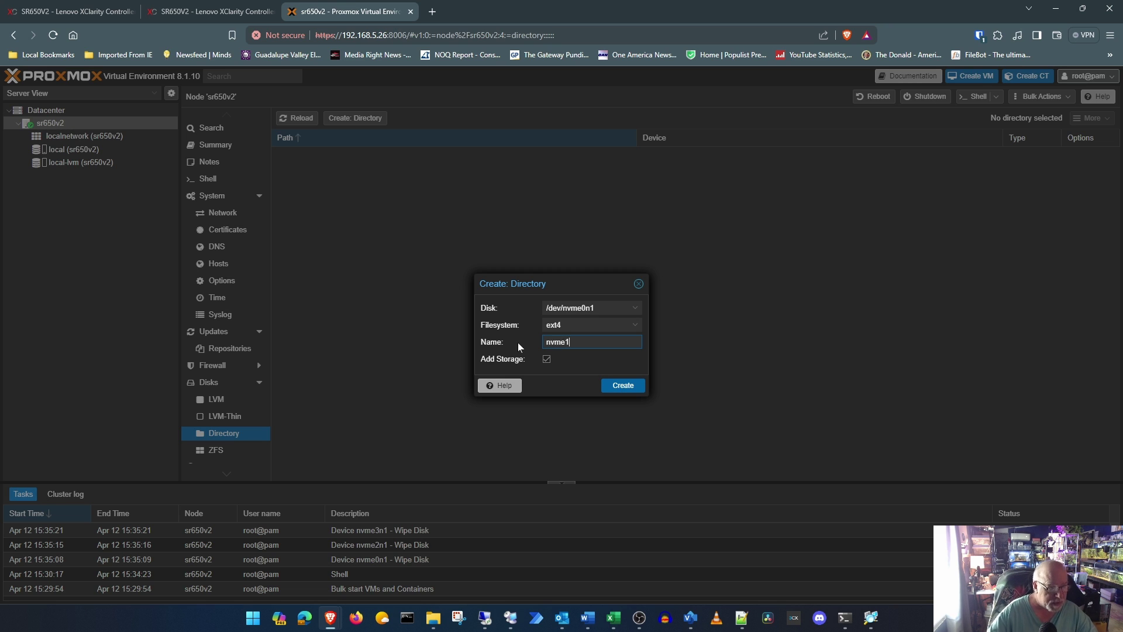
{"action": "left_click", "coordinate": [628, 386]}
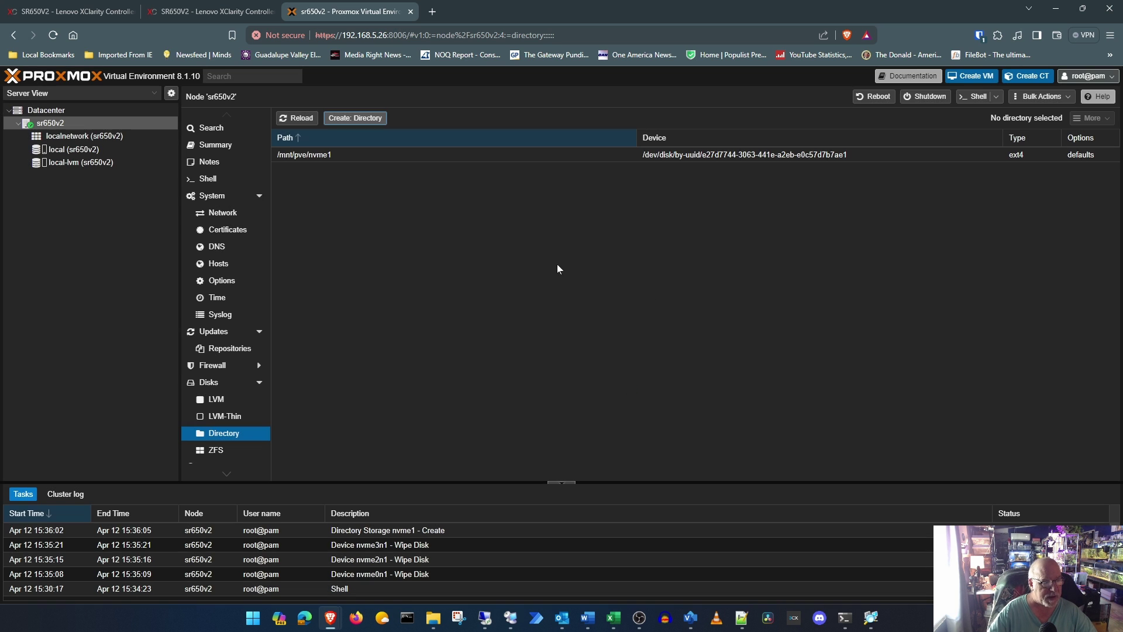
Step: Create an ext4 directory storage named nvme2 on /dev/nvme2n1
{"action": "left_click", "coordinate": [355, 118]}
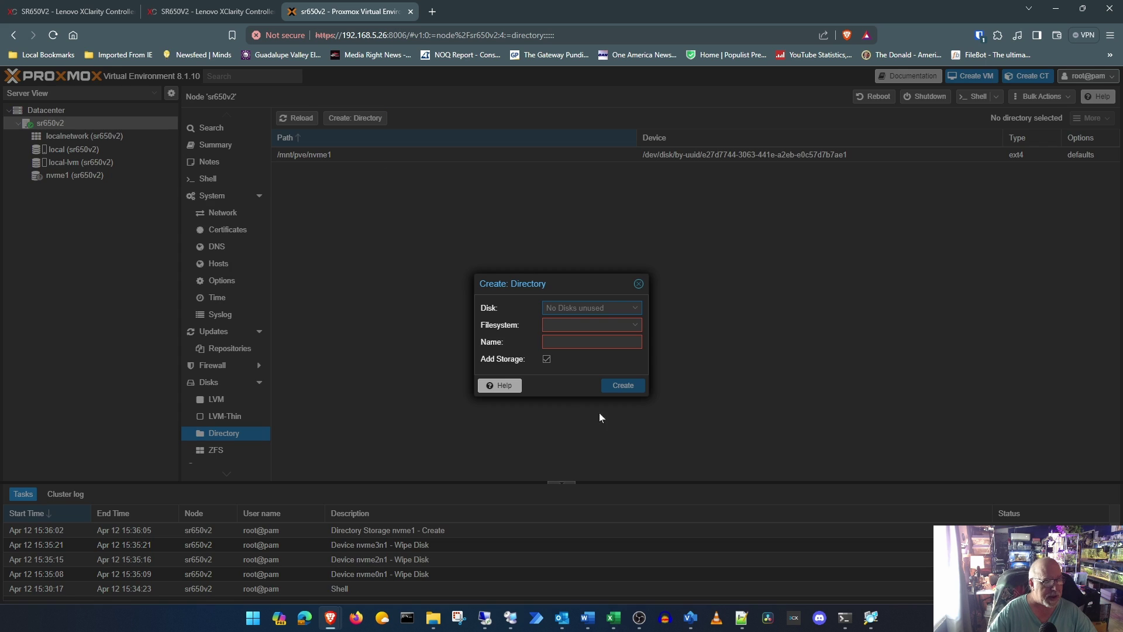
{"action": "left_click", "coordinate": [635, 325]}
{"action": "left_click", "coordinate": [570, 340]}
{"action": "left_click", "coordinate": [570, 342]}
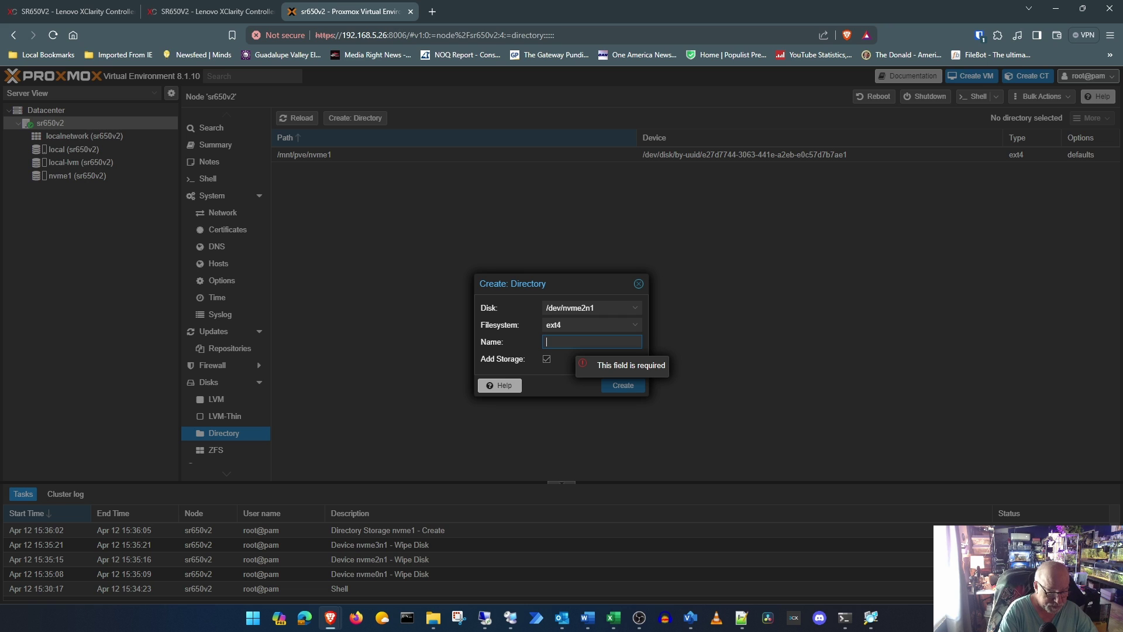
{"action": "type", "text": "nvme2"}
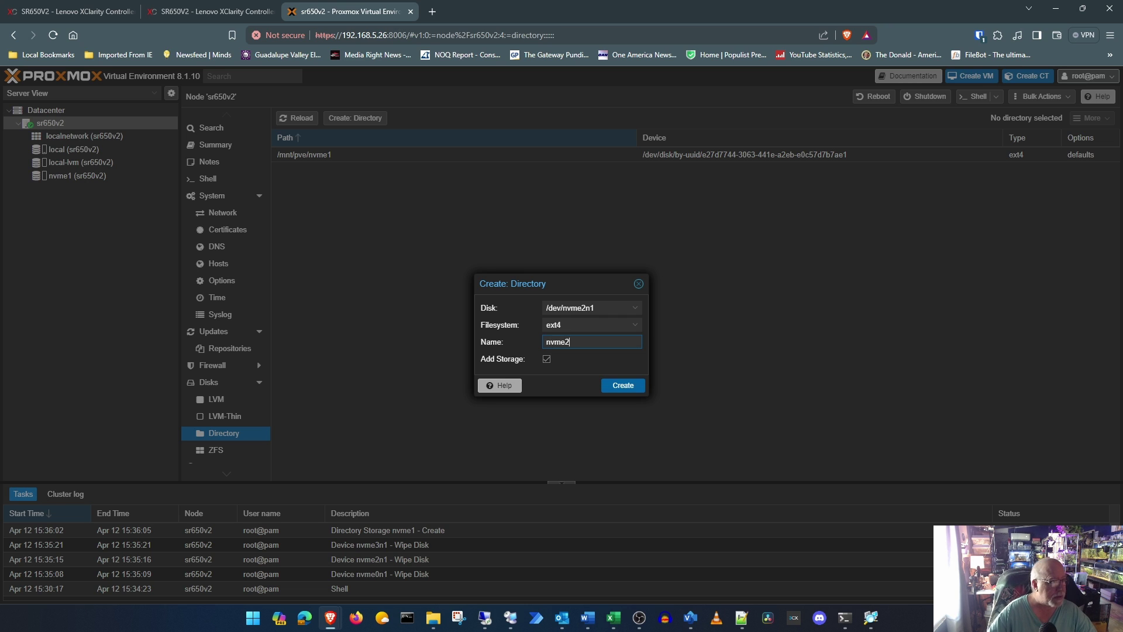
{"action": "left_click", "coordinate": [640, 388]}
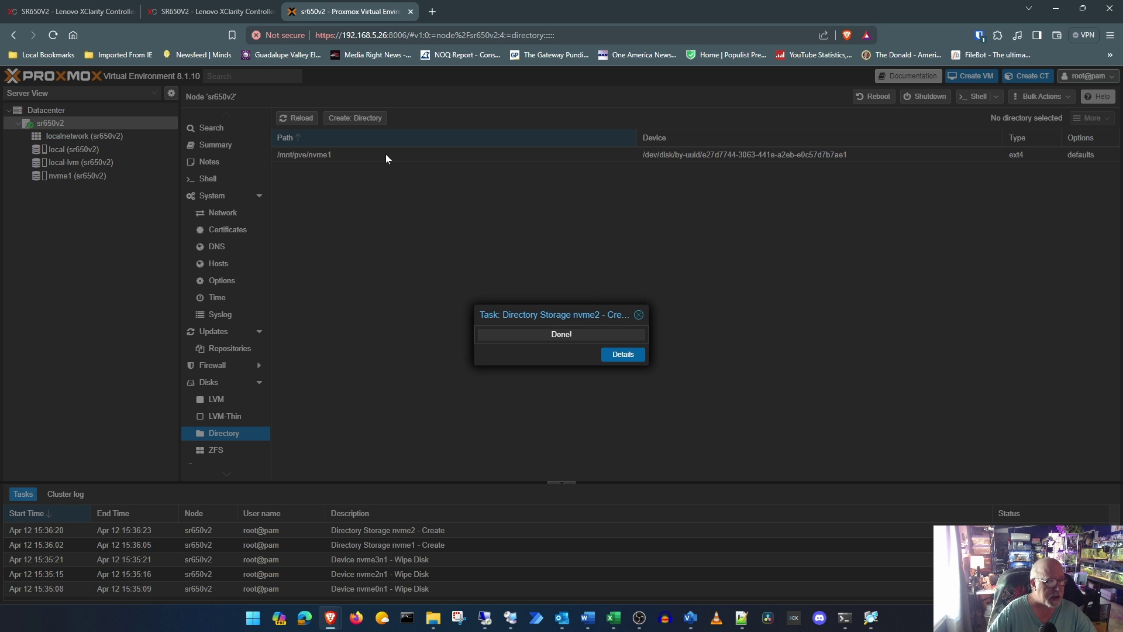
Step: Create an ext4 directory storage named nvme3 on /dev/nvme3n1
{"action": "left_click", "coordinate": [370, 118]}
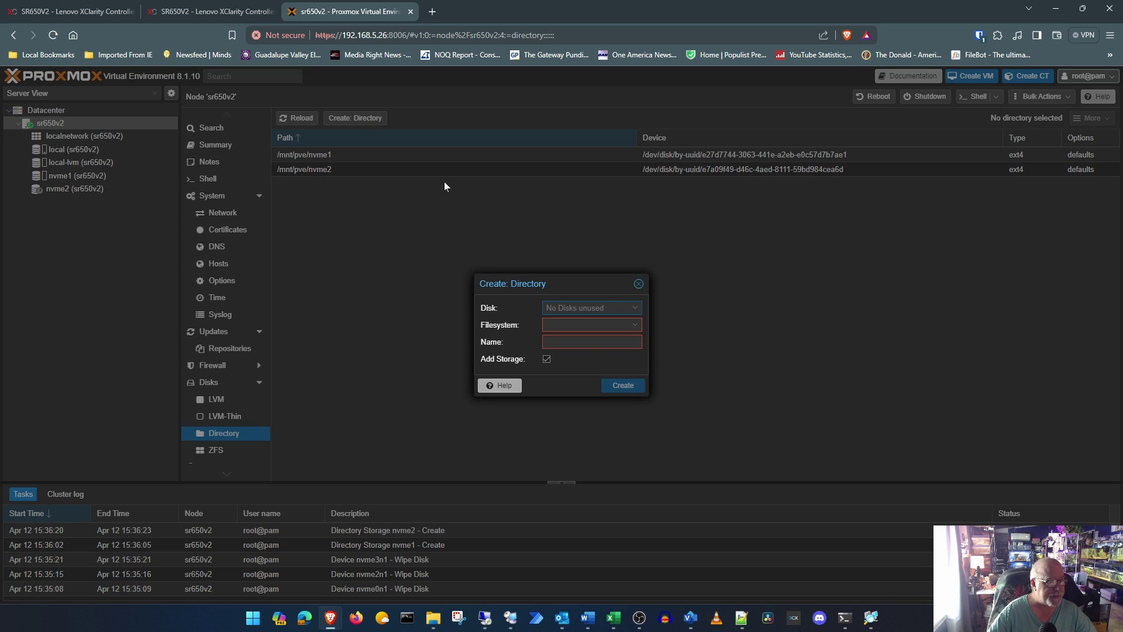
{"action": "left_click", "coordinate": [634, 325]}
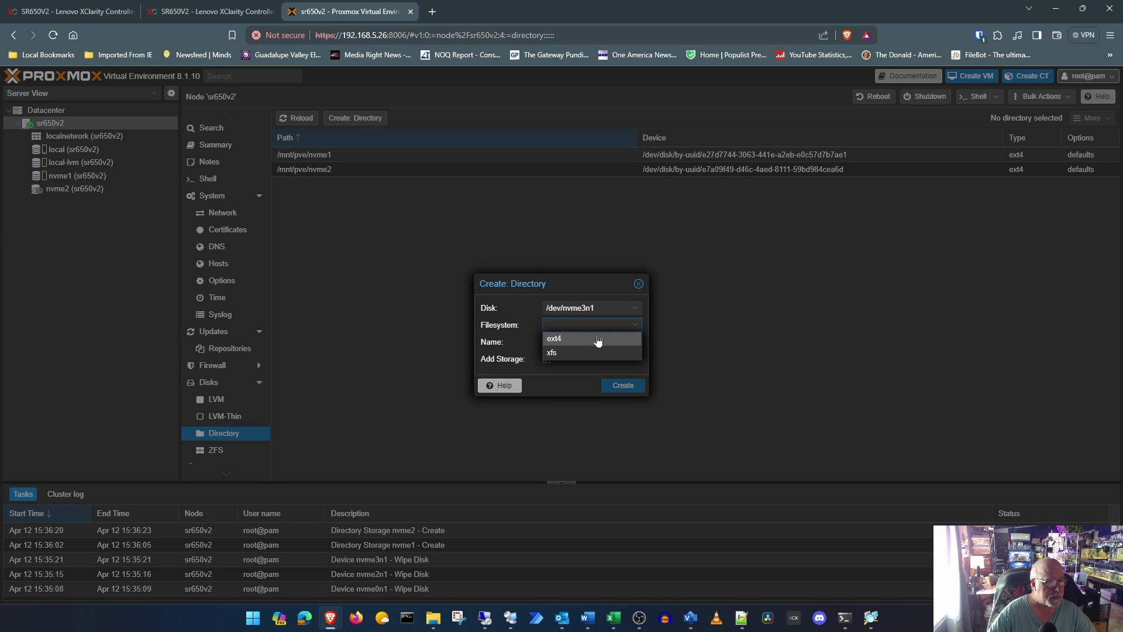
{"action": "left_click", "coordinate": [597, 339]}
{"action": "left_click", "coordinate": [597, 342]}
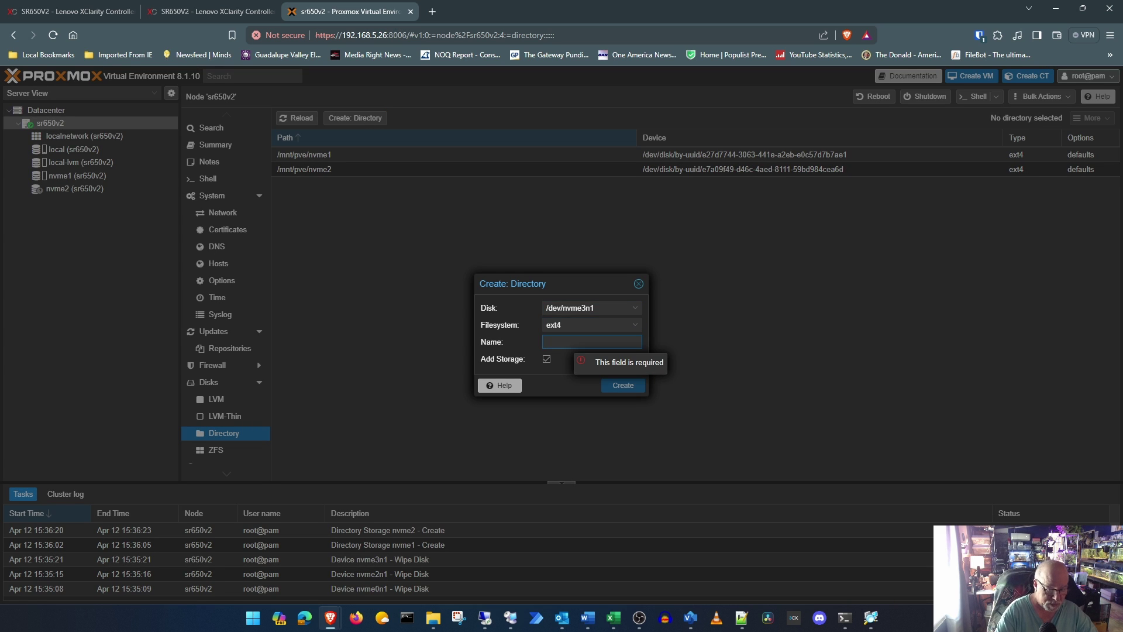
{"action": "type", "text": "nvme3"}
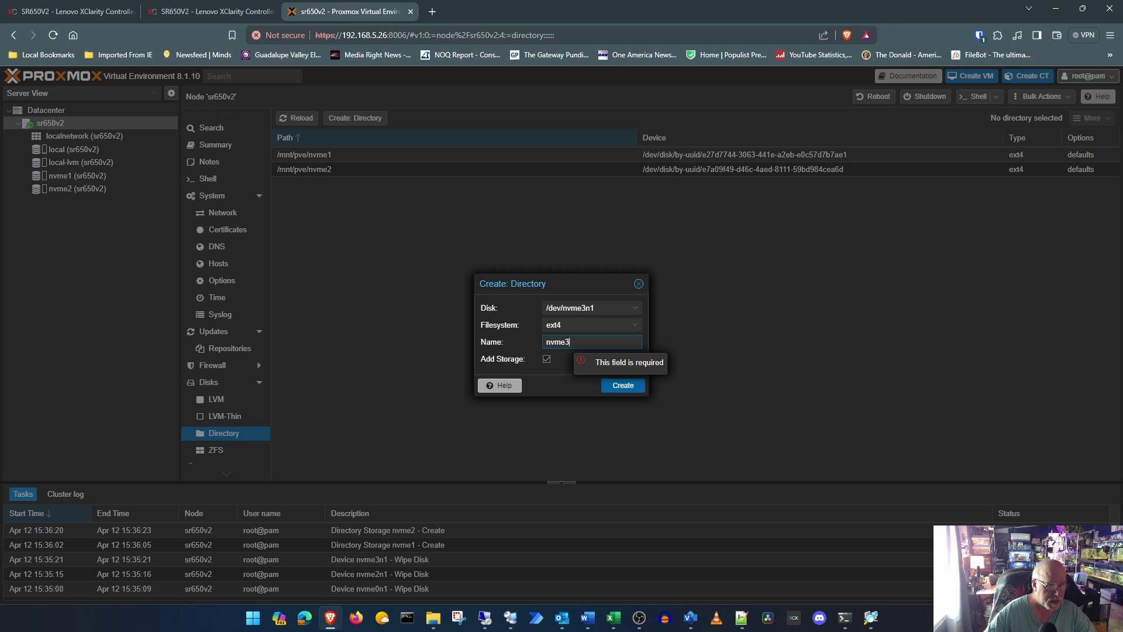
{"action": "left_click", "coordinate": [637, 389]}
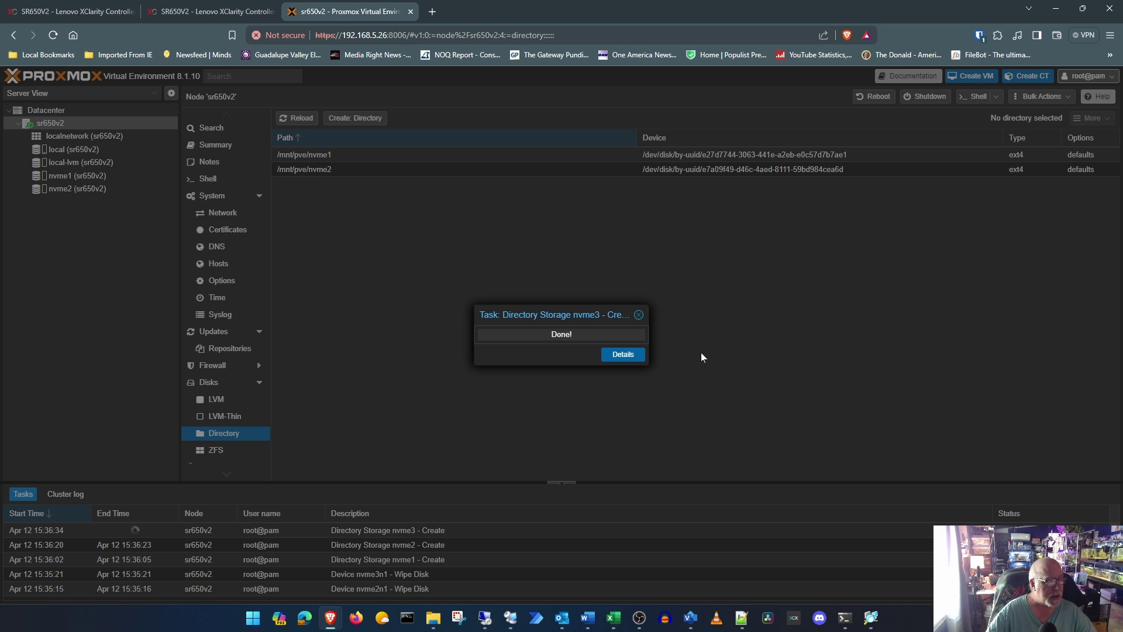
Step: Check the nvme1 storage's usage, then view the node summary and the Datacenter overview
{"action": "left_click", "coordinate": [76, 175]}
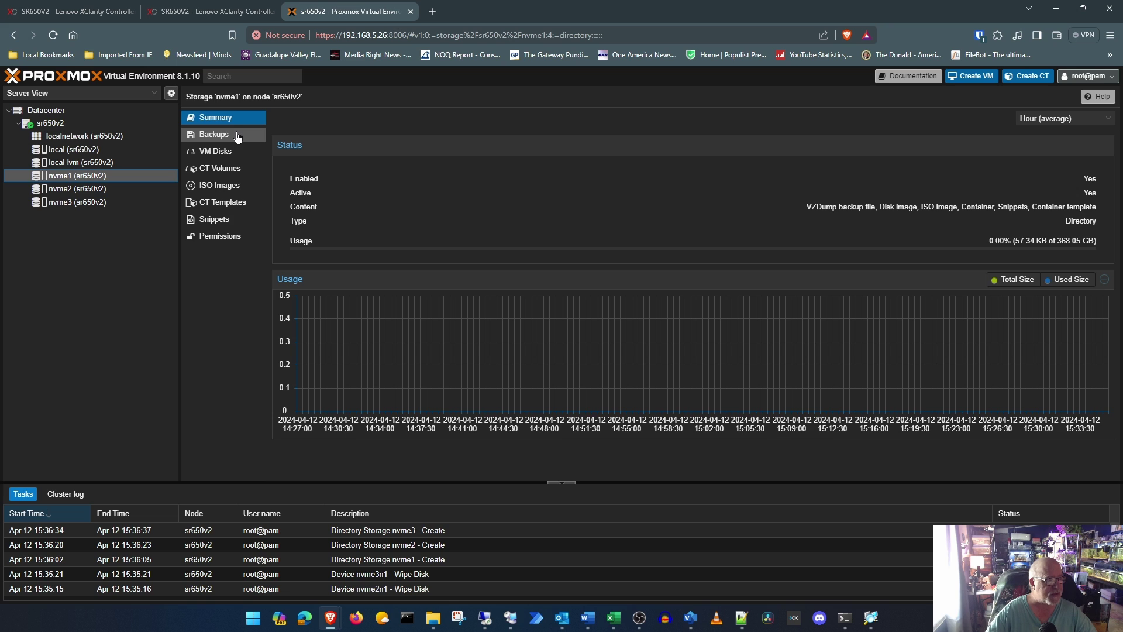
{"action": "left_click", "coordinate": [70, 127]}
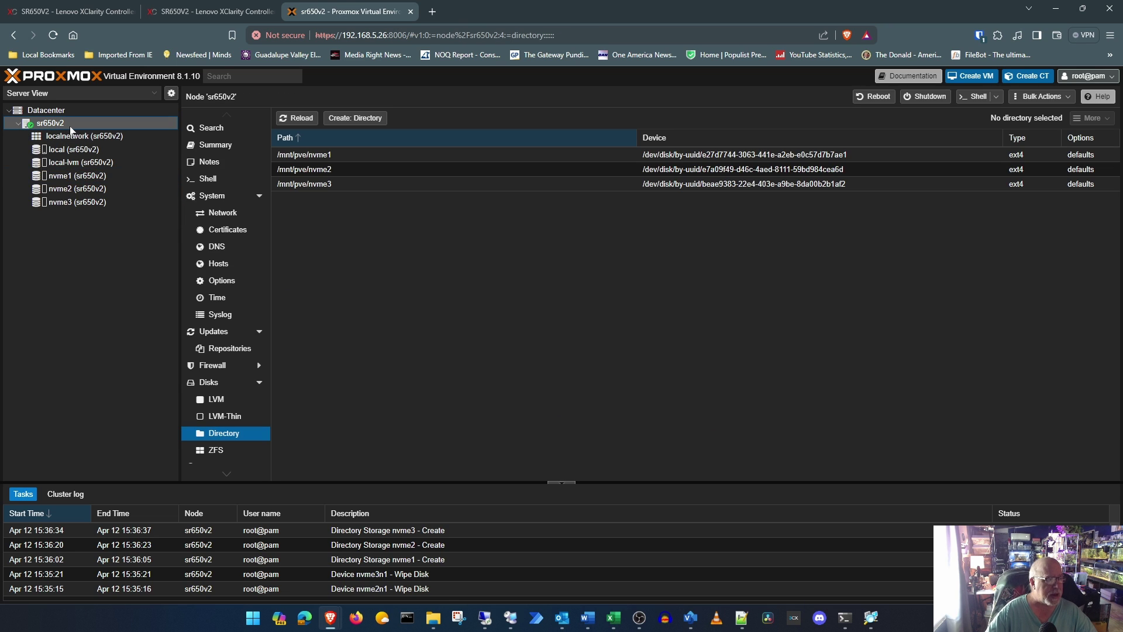
{"action": "left_click", "coordinate": [225, 146]}
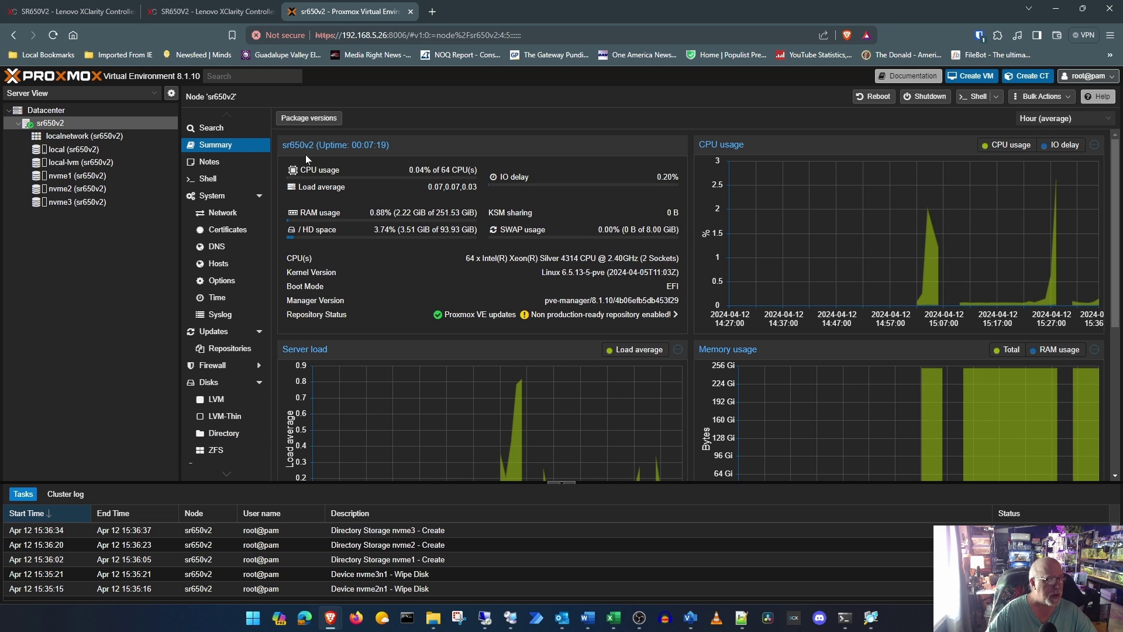
{"action": "left_click", "coordinate": [60, 111]}
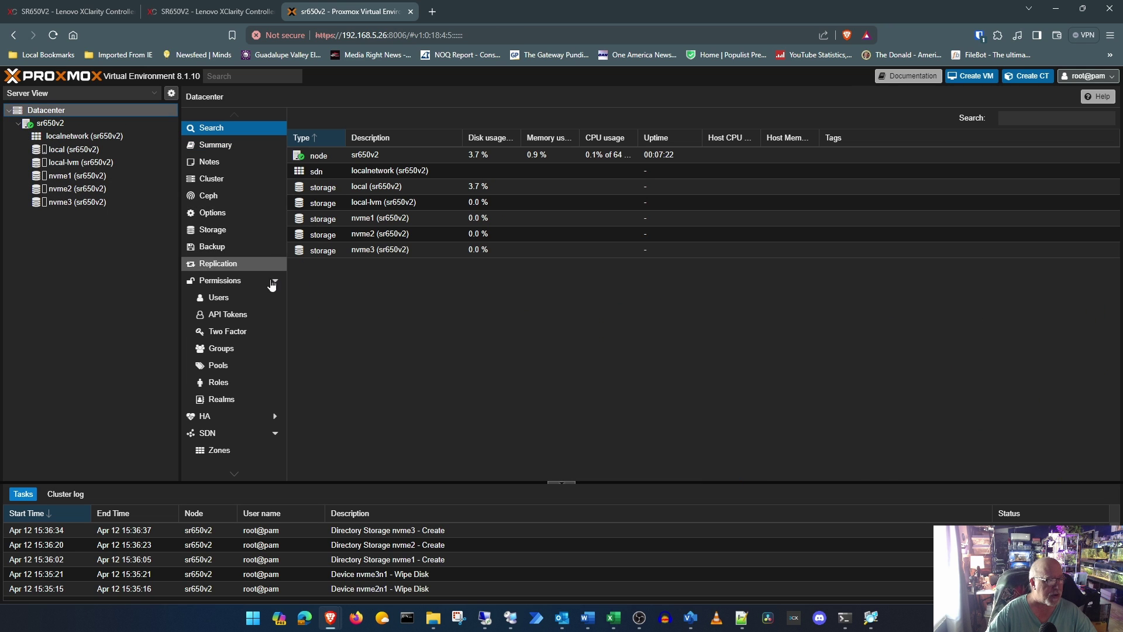
Step: Add NFS storage ISO from 192.168.5.3:/volume1/iso, holding only ISO images
{"action": "left_click", "coordinate": [226, 231]}
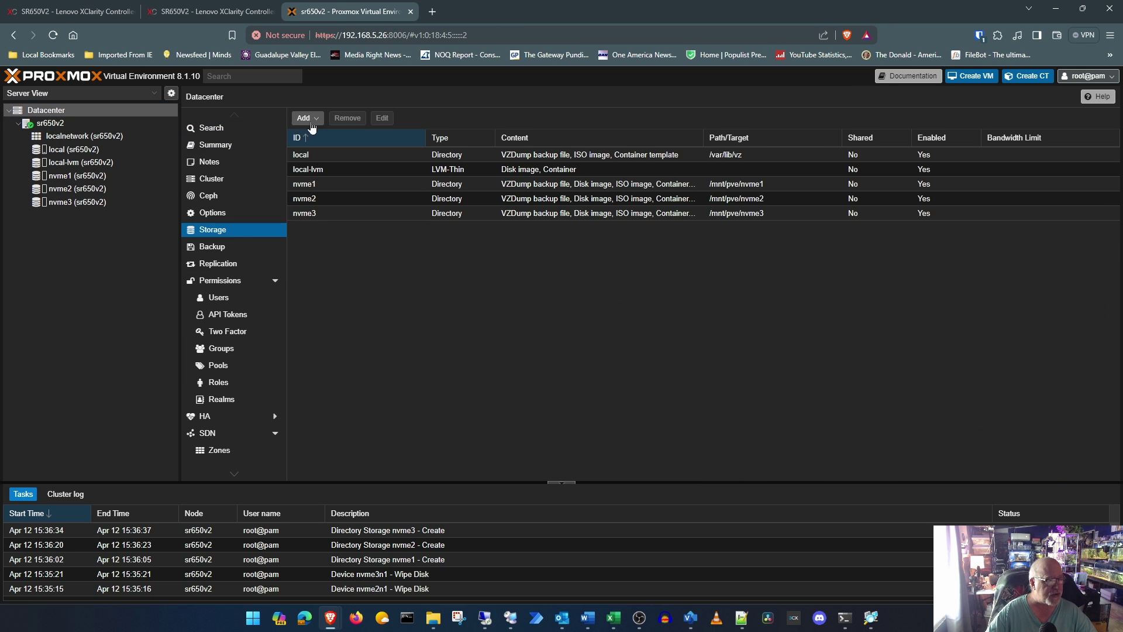
{"action": "left_click", "coordinate": [310, 119]}
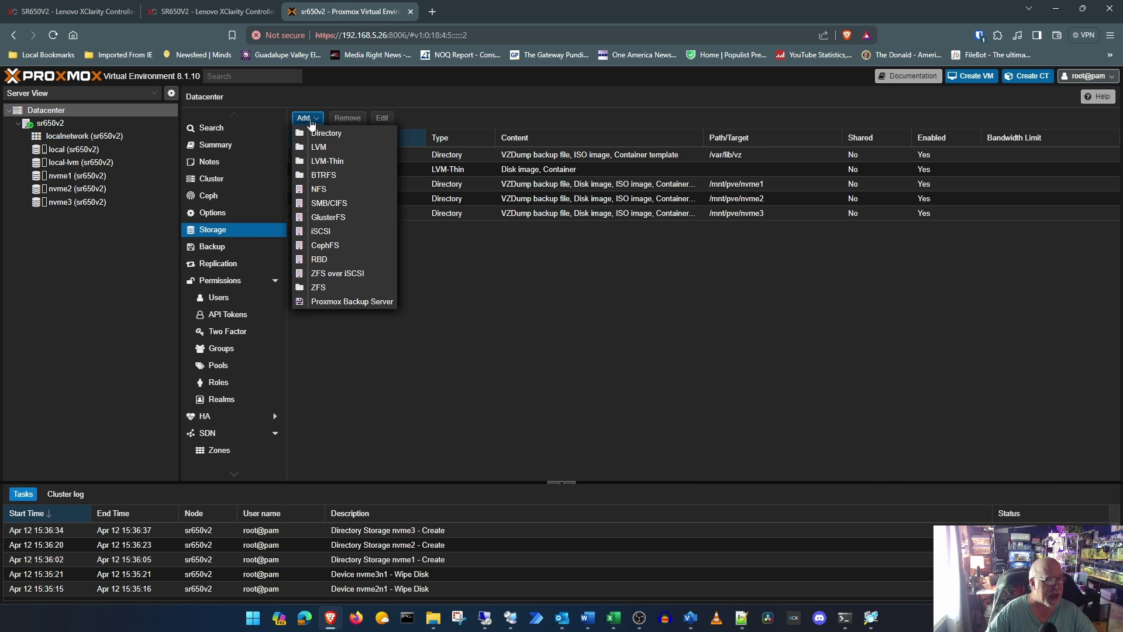
{"action": "left_click", "coordinate": [332, 191]}
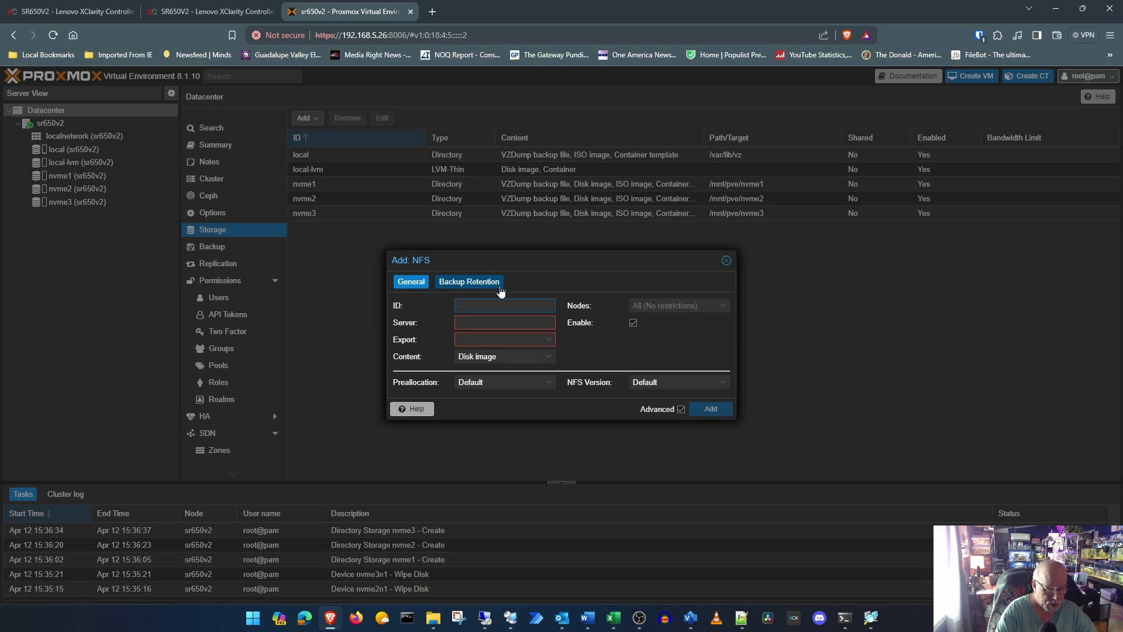
{"action": "type", "text": "ISO"}
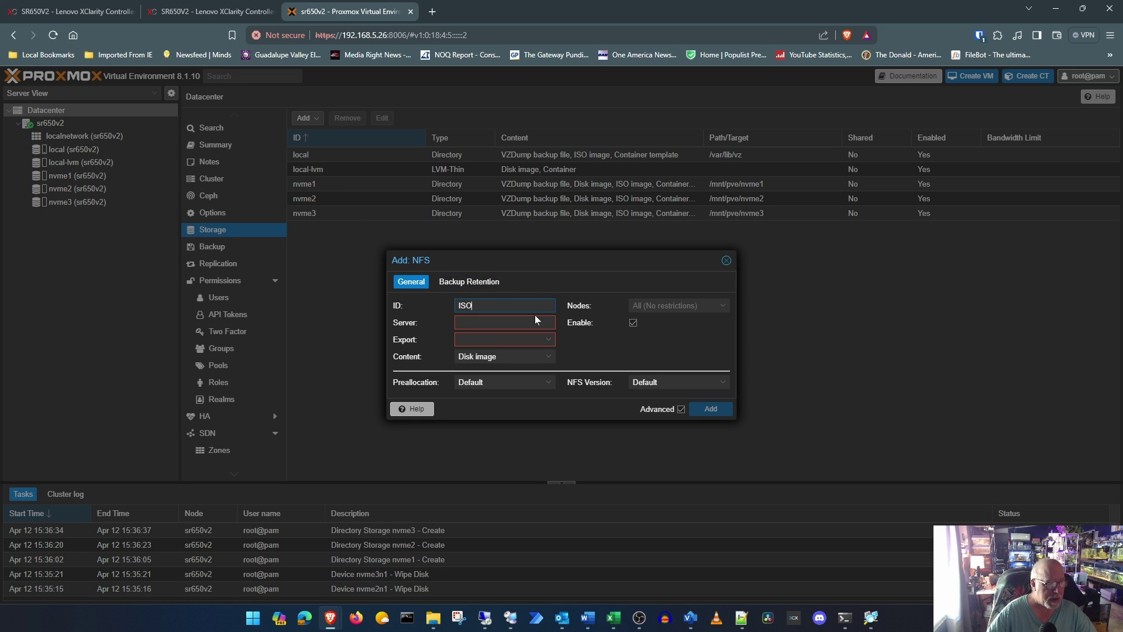
{"action": "key", "text": "Tab"}
{"action": "type", "text": "1"}
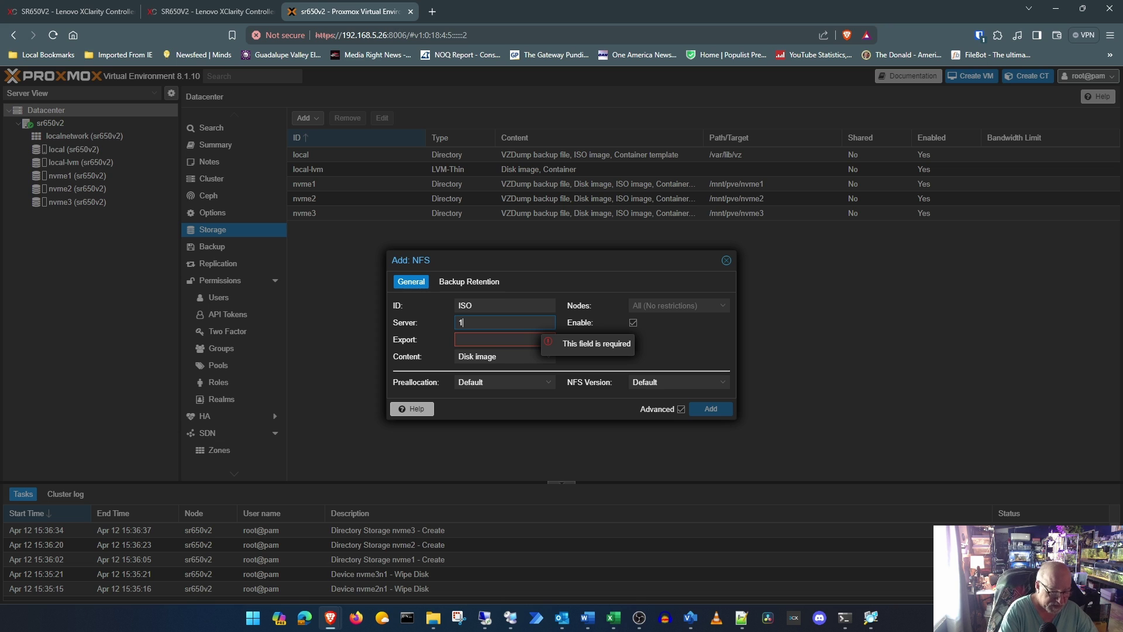
{"action": "type", "text": "92.168"}
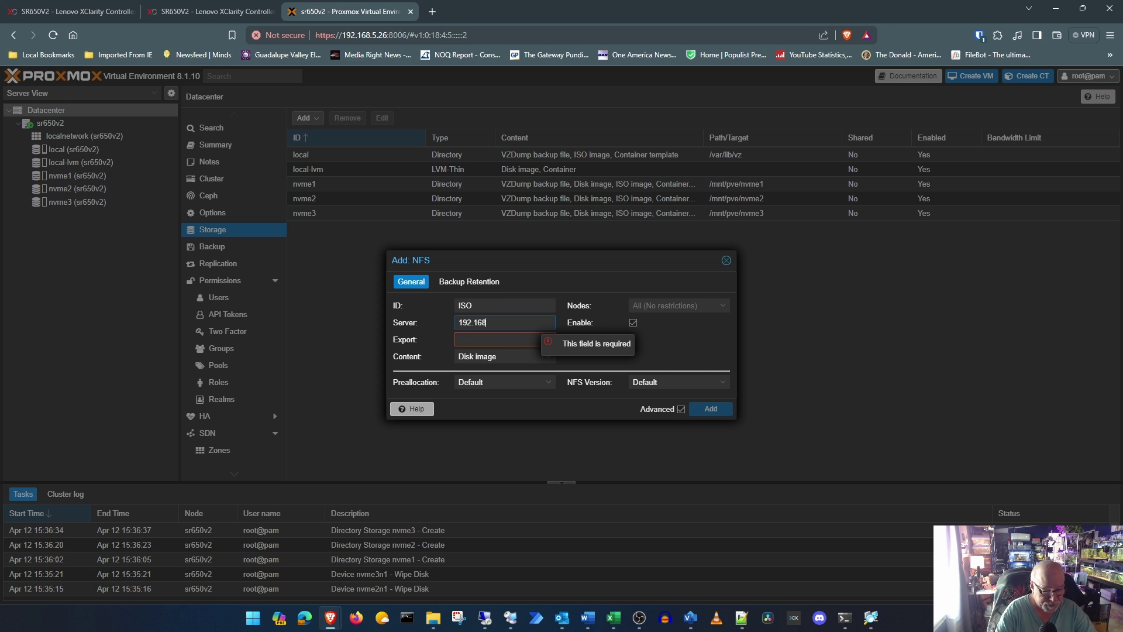
{"action": "type", "text": ".5.3"}
{"action": "key", "text": "Tab"}
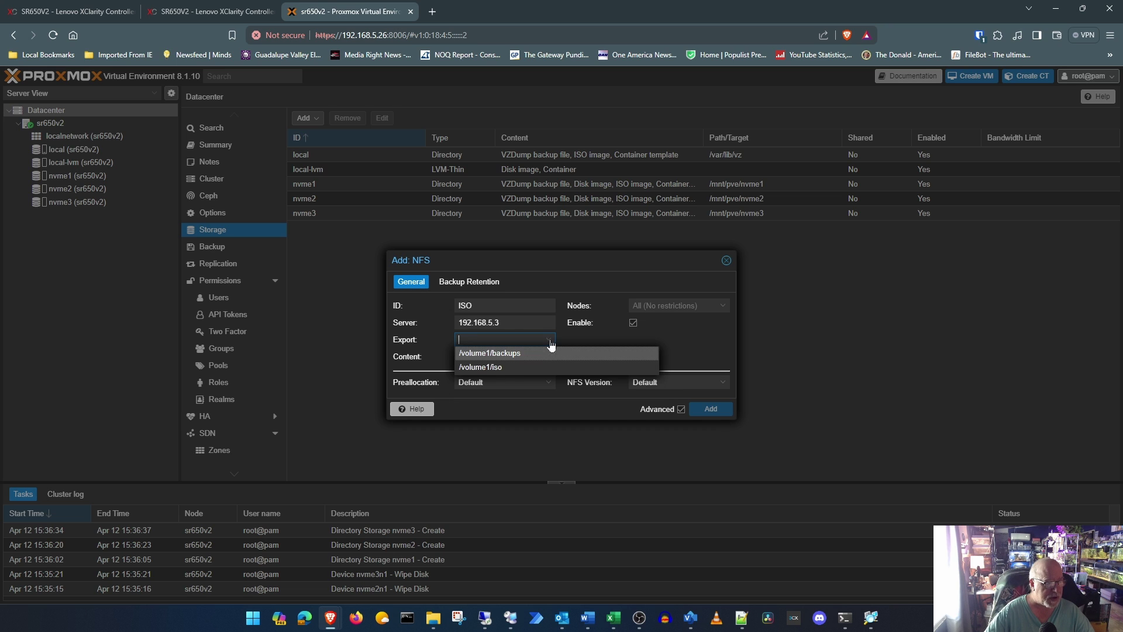
{"action": "left_click", "coordinate": [511, 367]}
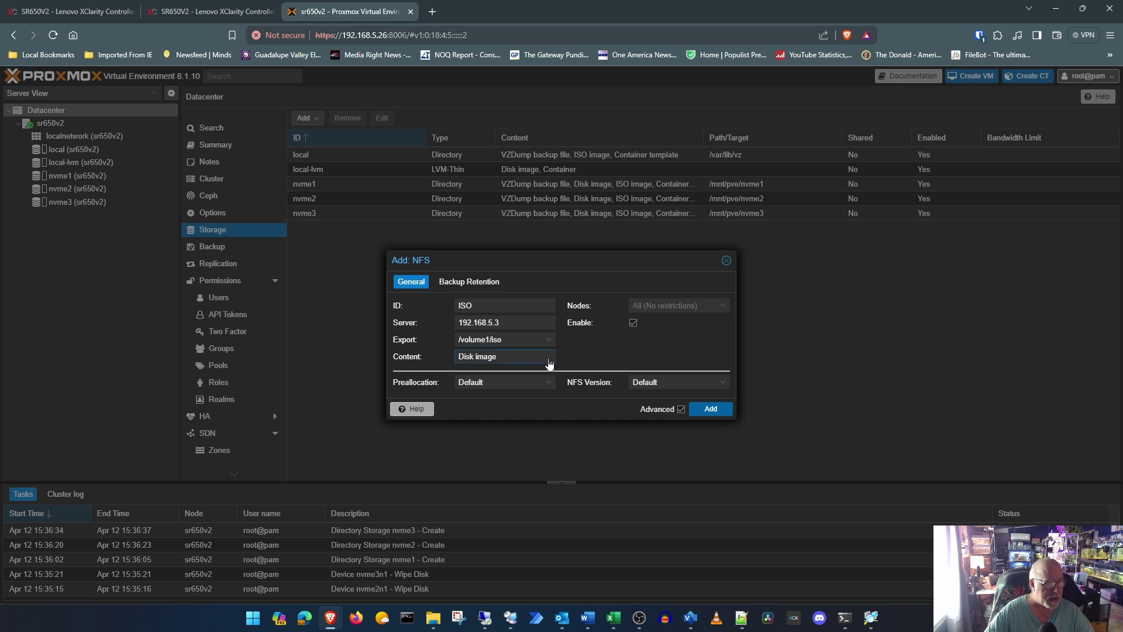
{"action": "left_click", "coordinate": [546, 360]}
{"action": "left_click", "coordinate": [508, 384]}
{"action": "left_click", "coordinate": [507, 370]}
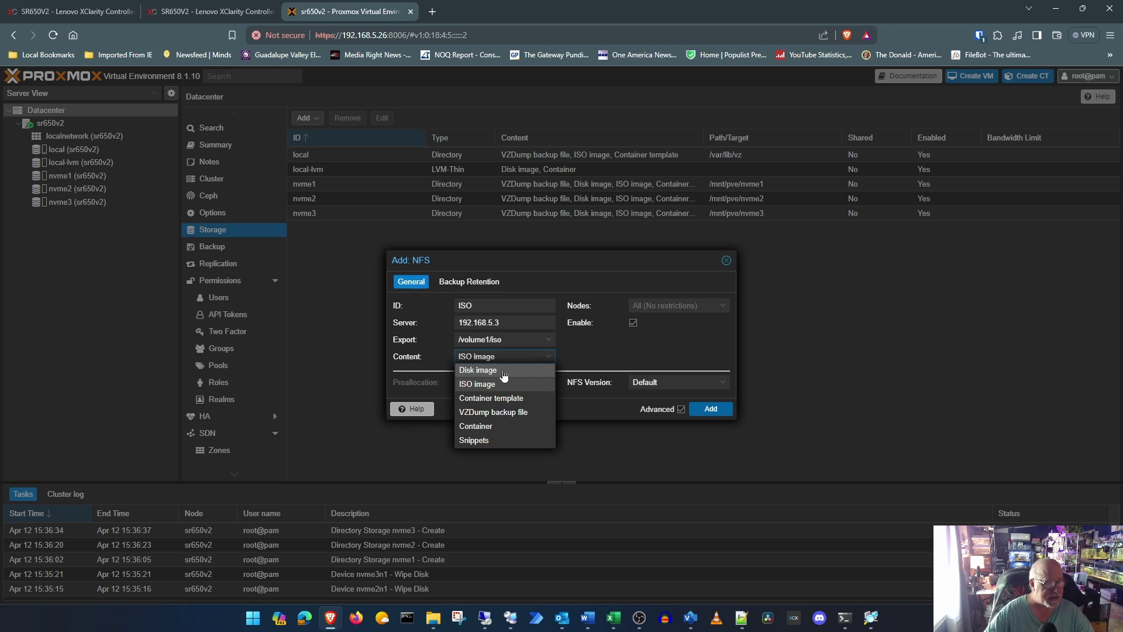
{"action": "left_click", "coordinate": [599, 349]}
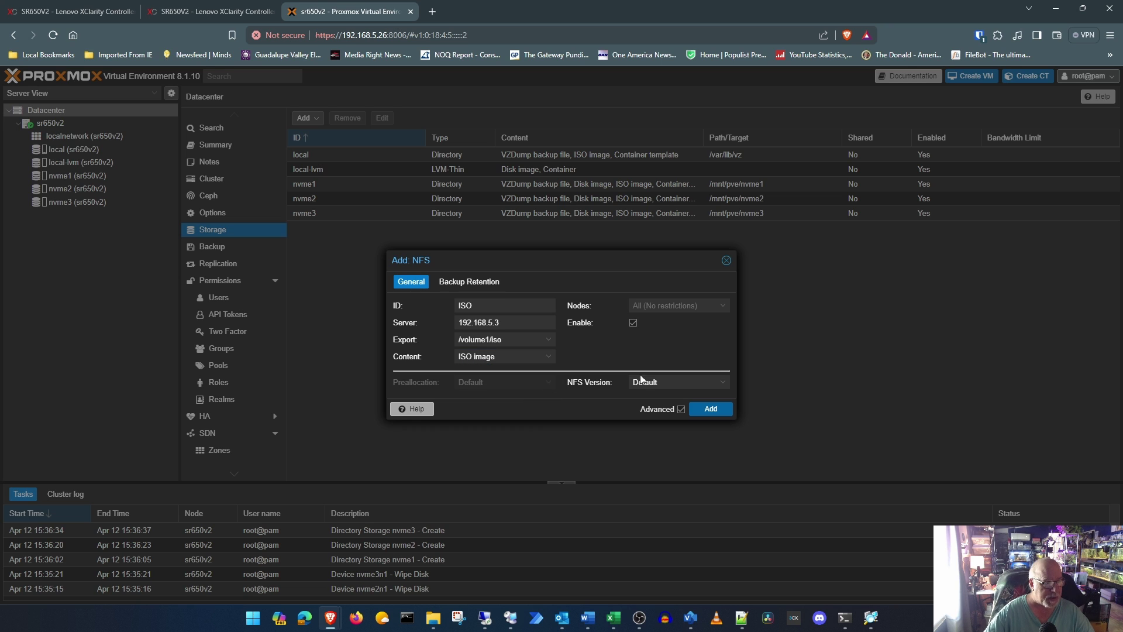
{"action": "left_click", "coordinate": [721, 410]}
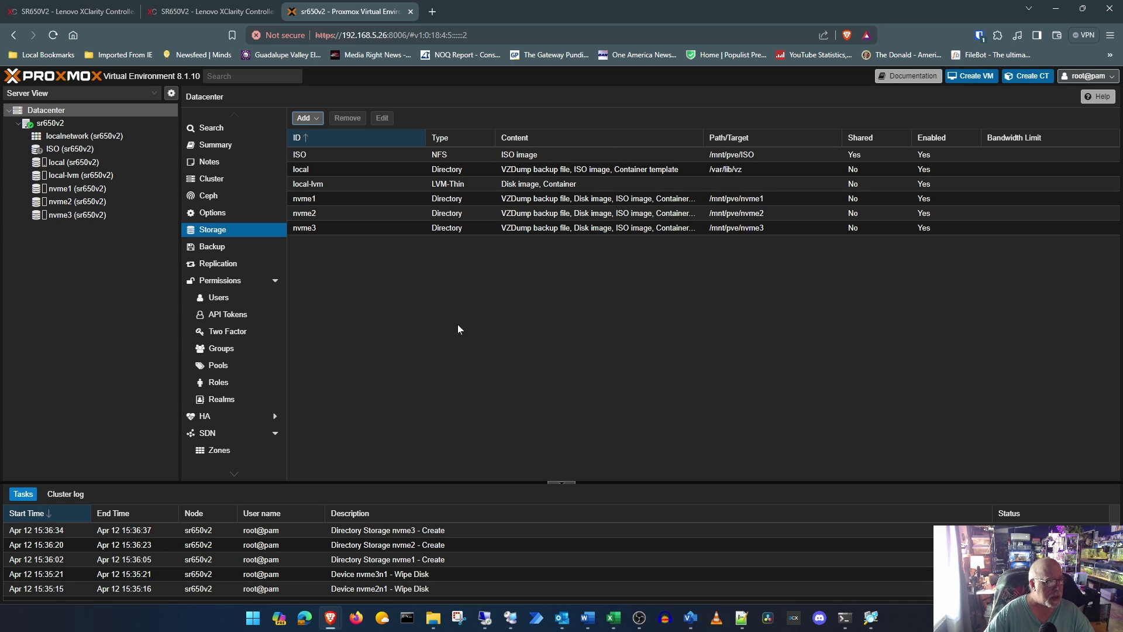
Step: Start a new NFS storage with ID Backups and server 192.168.5.3
{"action": "left_click", "coordinate": [305, 117]}
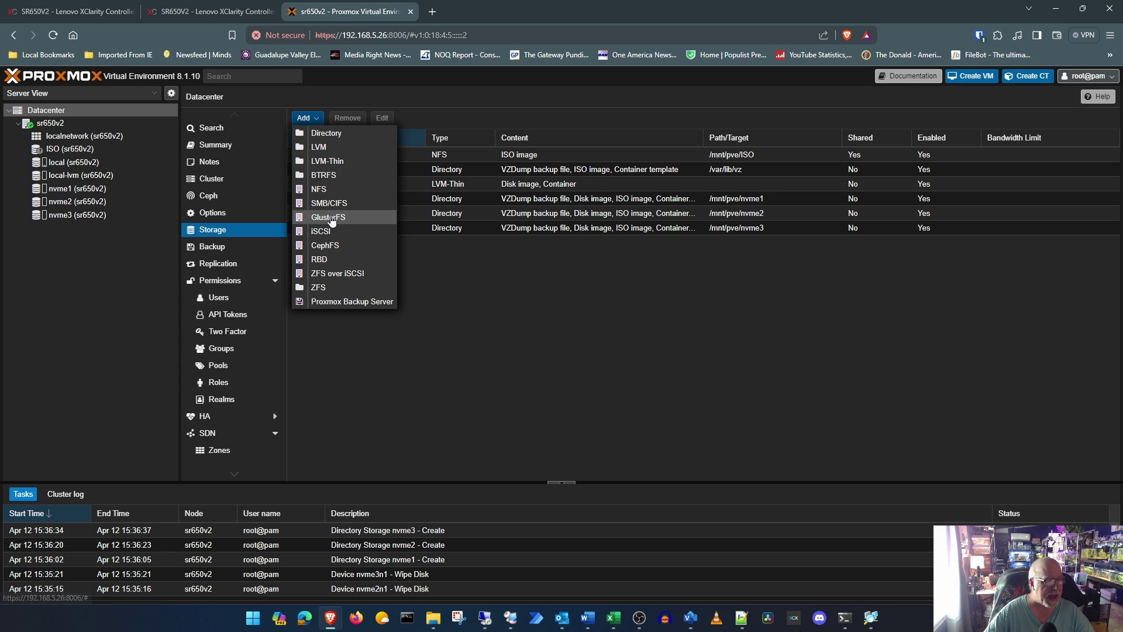
{"action": "left_click", "coordinate": [329, 193]}
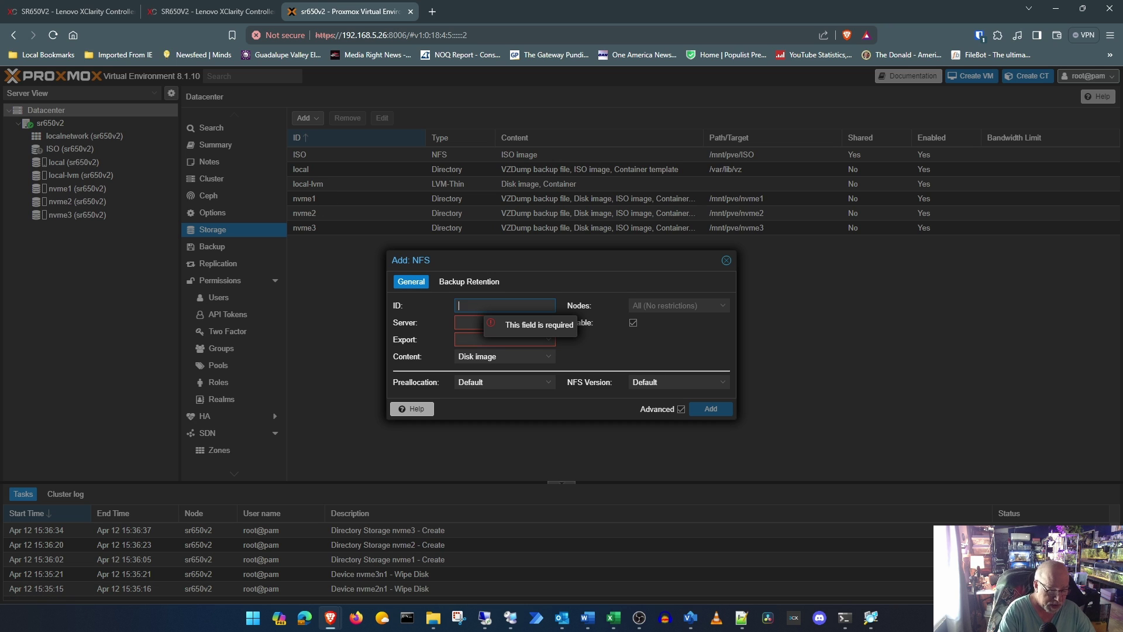
{"action": "type", "text": "Ba"}
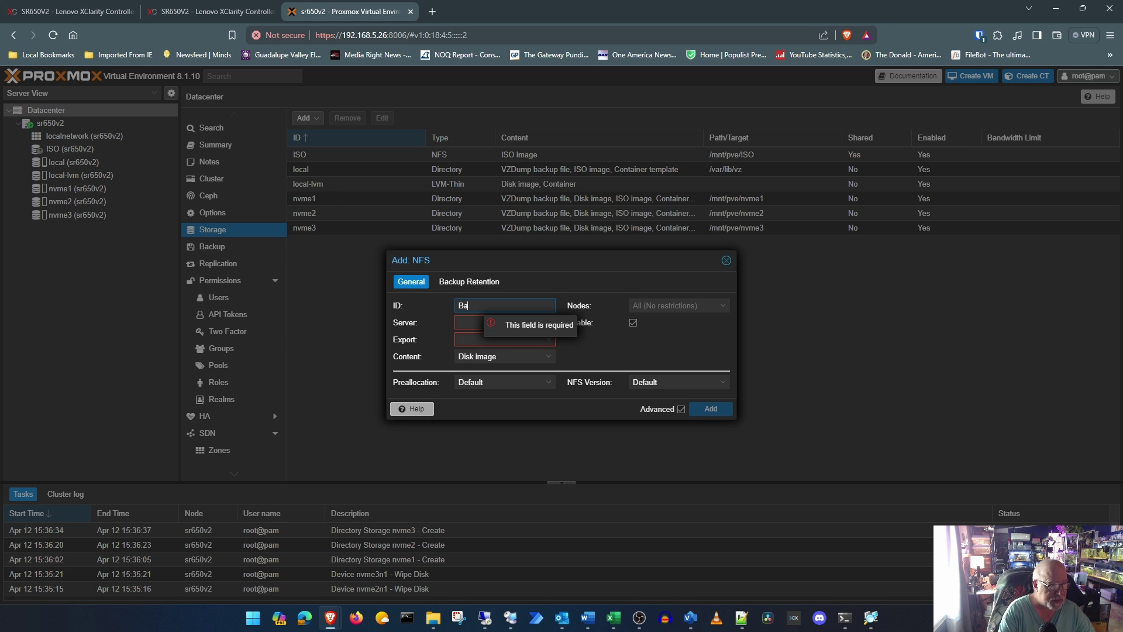
{"action": "type", "text": "ckups"}
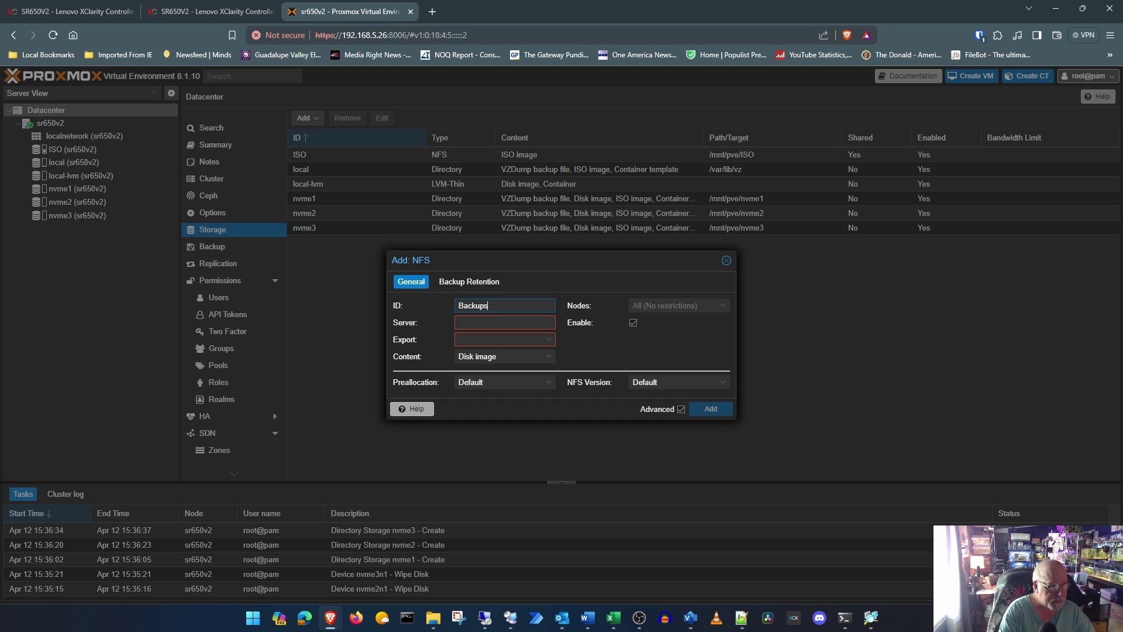
{"action": "key", "text": "Tab"}
{"action": "type", "text": "192.15"}
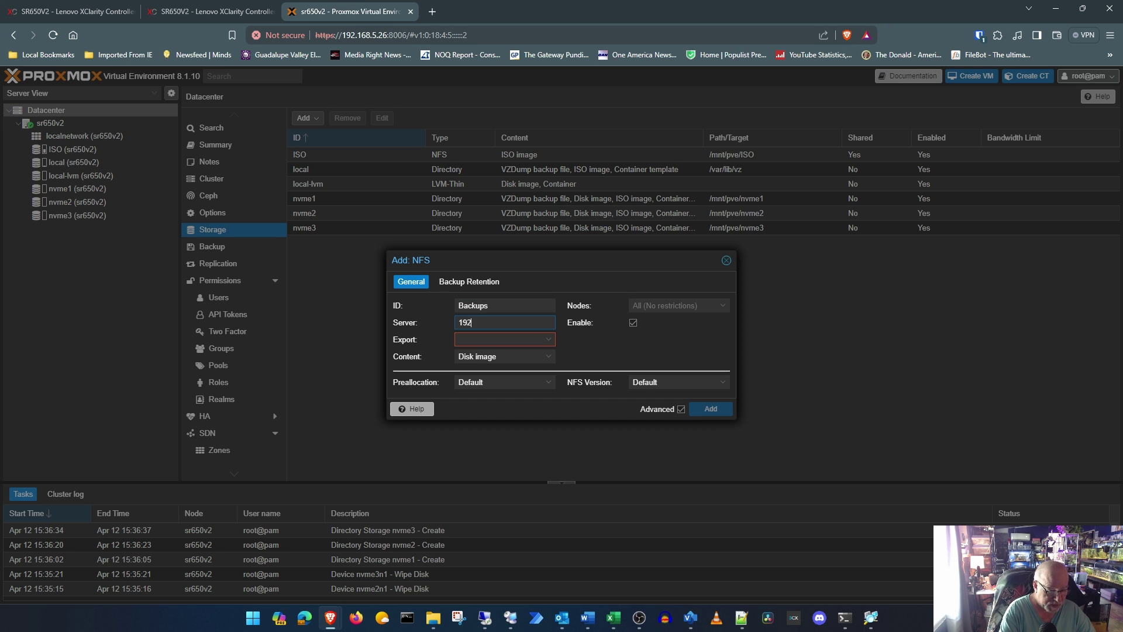
{"action": "key", "text": "BackSpace"}
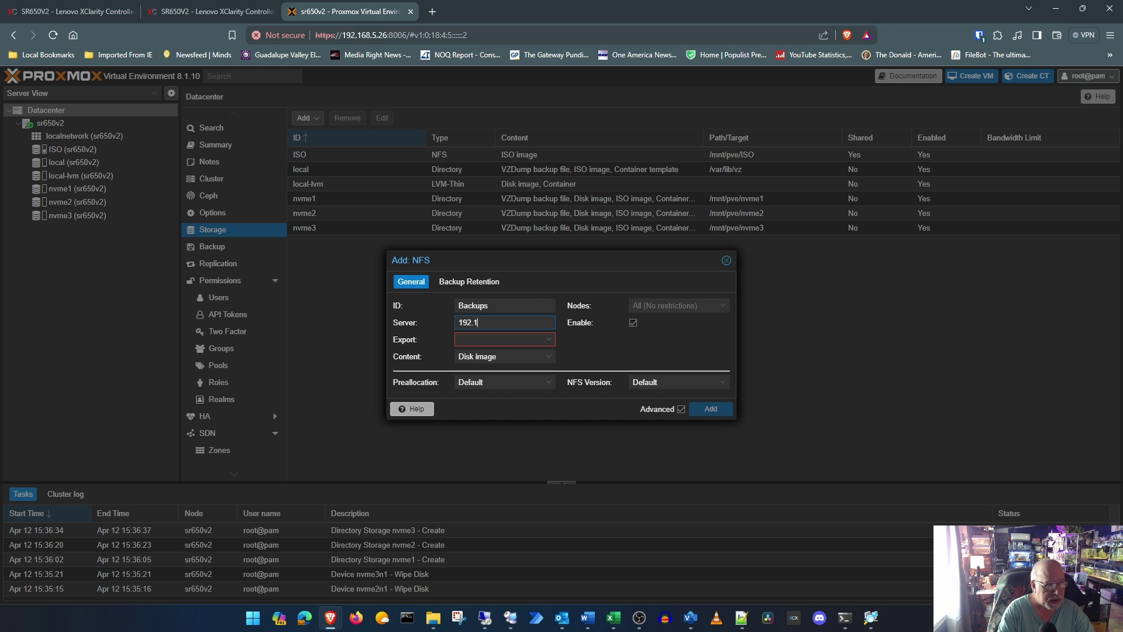
{"action": "type", "text": "68."}
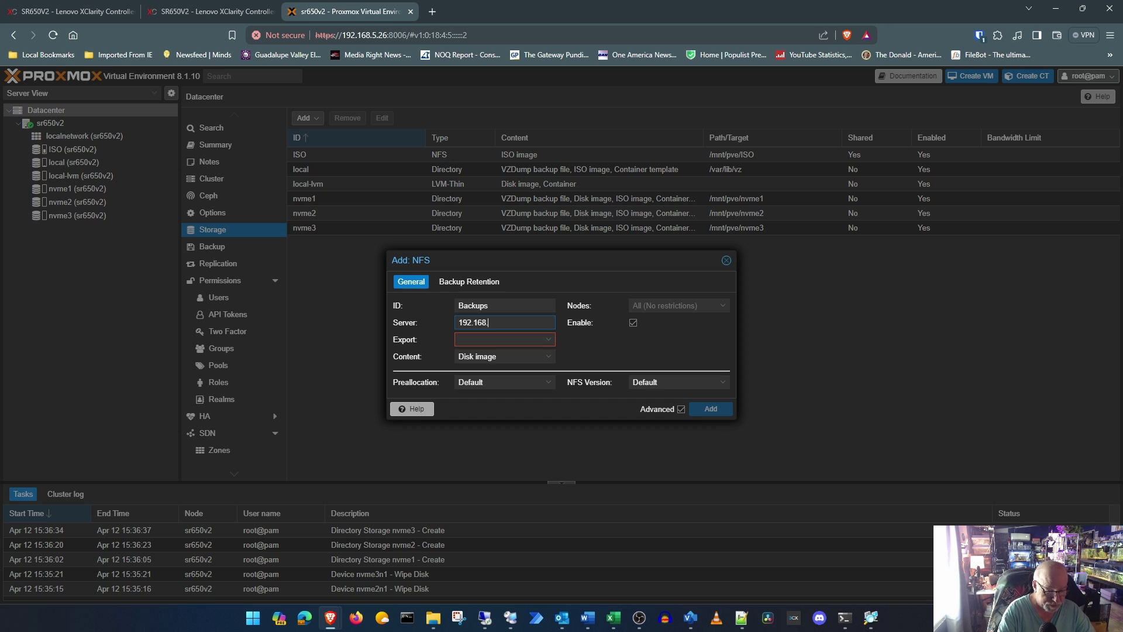
{"action": "type", "text": "5.3"}
{"action": "key", "text": "Tab"}
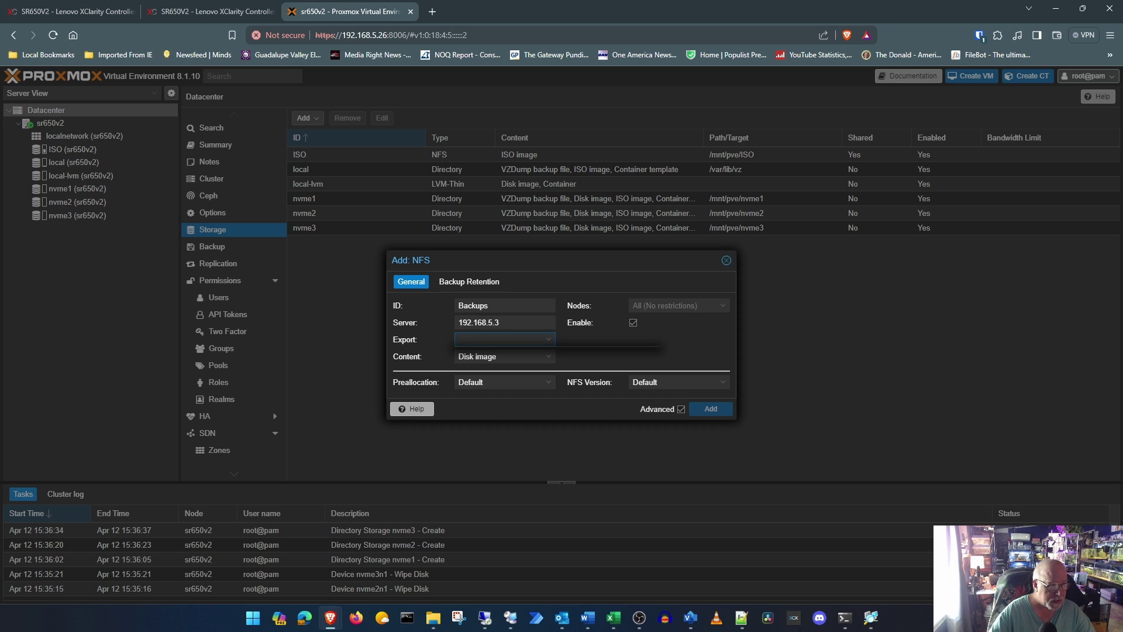
Step: Choose export /volume1/backups, limit content to VZDump backup files, and add the storage
{"action": "left_click", "coordinate": [552, 338]}
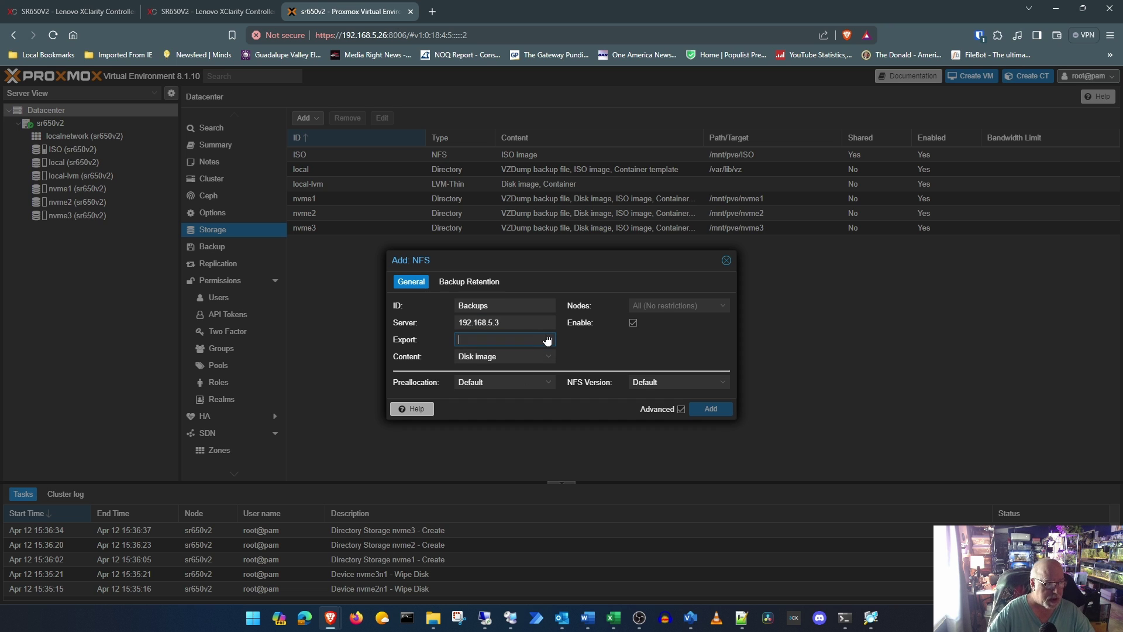
{"action": "left_click", "coordinate": [550, 340]}
{"action": "left_click", "coordinate": [493, 353]}
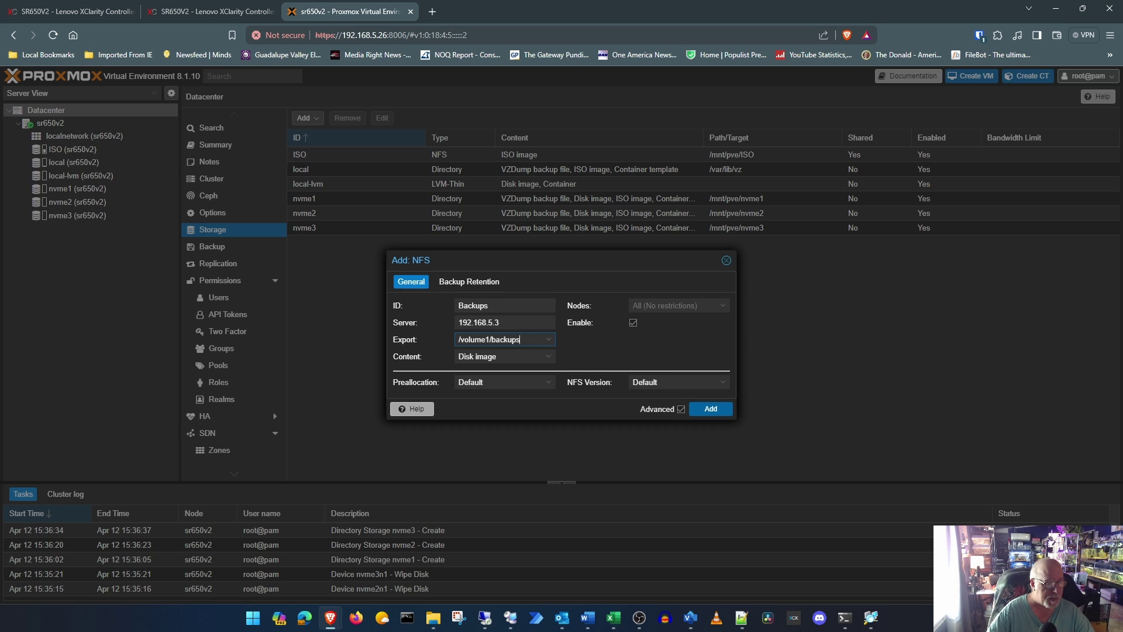
{"action": "left_click", "coordinate": [549, 356]}
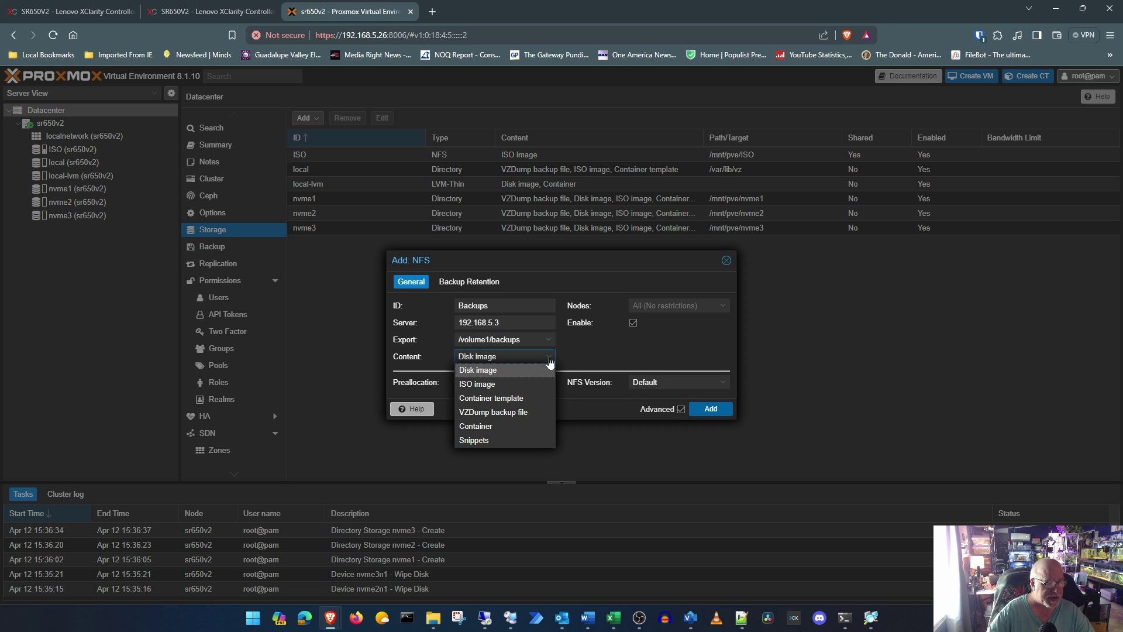
{"action": "left_click", "coordinate": [497, 412]}
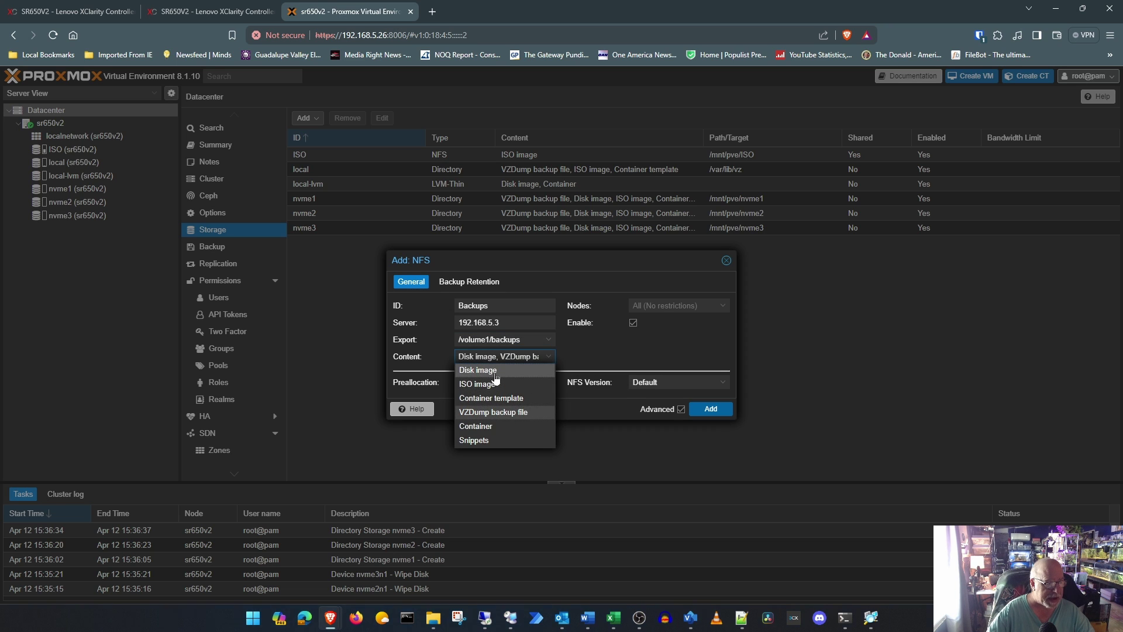
{"action": "left_click", "coordinate": [492, 370]}
{"action": "left_click", "coordinate": [613, 352]}
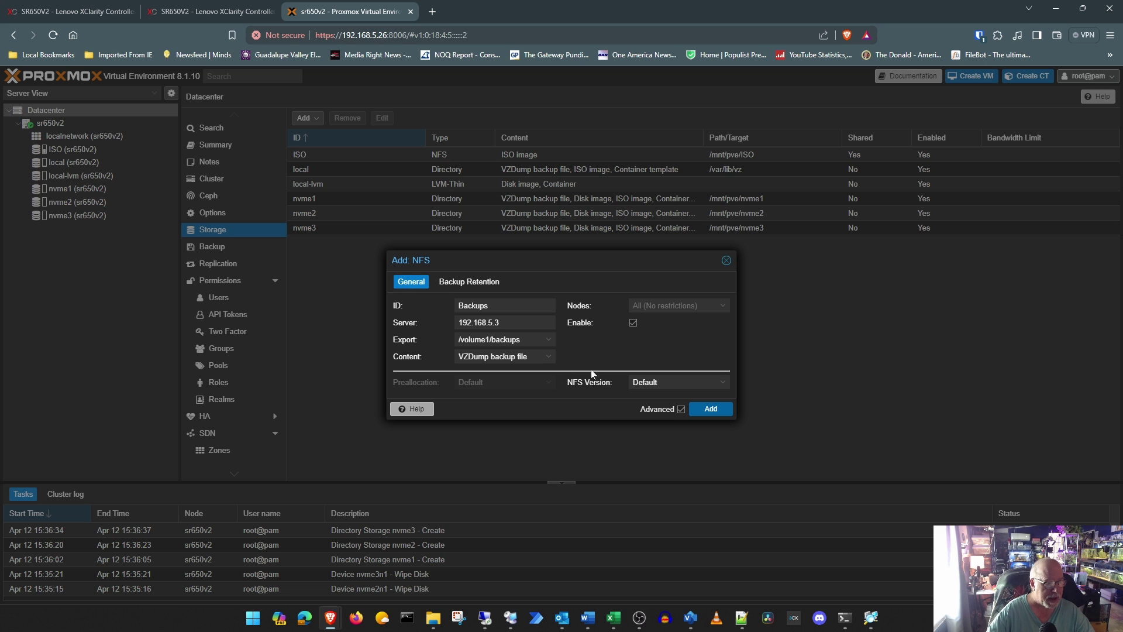
{"action": "left_click", "coordinate": [721, 410]}
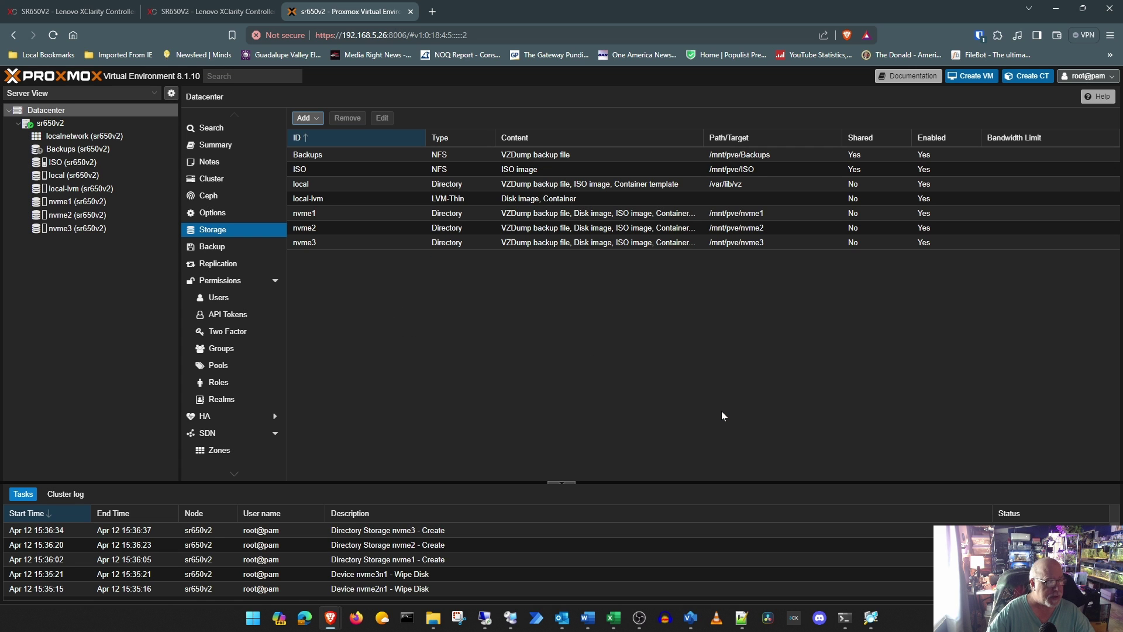
Step: Browse the ISO and Backups storages' contents, then show the sr650v2 node summary
{"action": "left_click", "coordinate": [66, 164]}
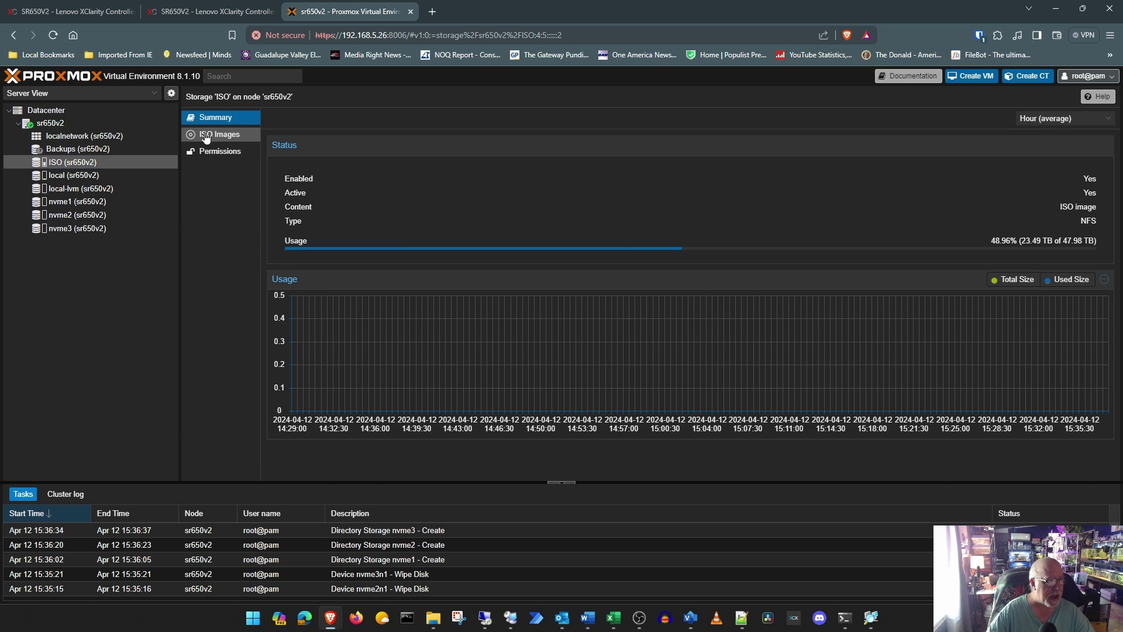
{"action": "left_click", "coordinate": [206, 136]}
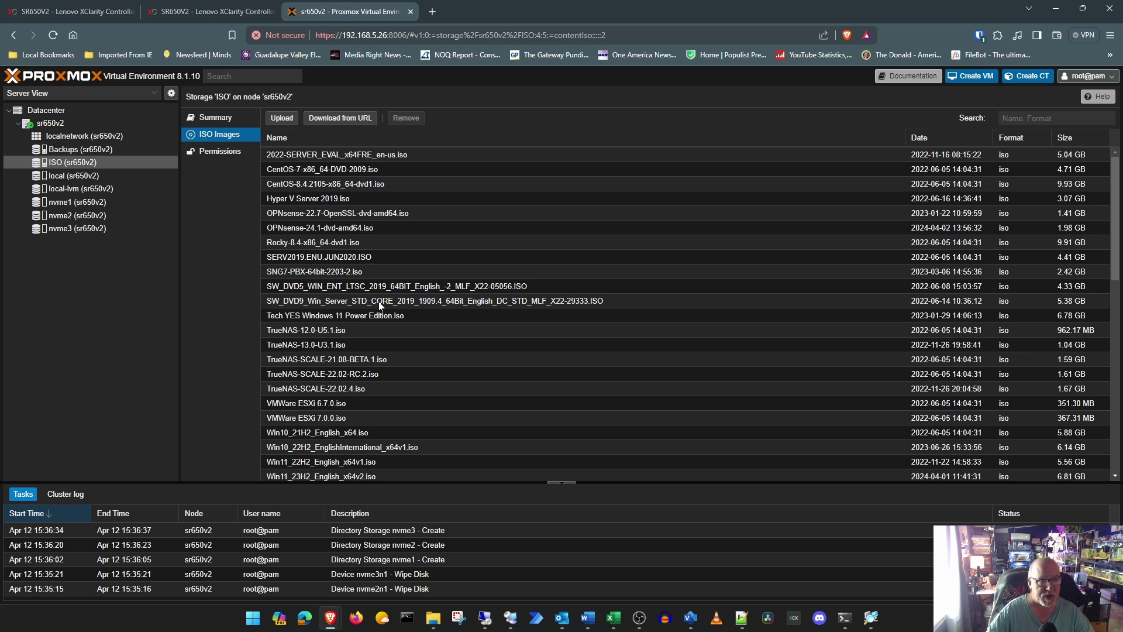
{"action": "left_click", "coordinate": [82, 149]}
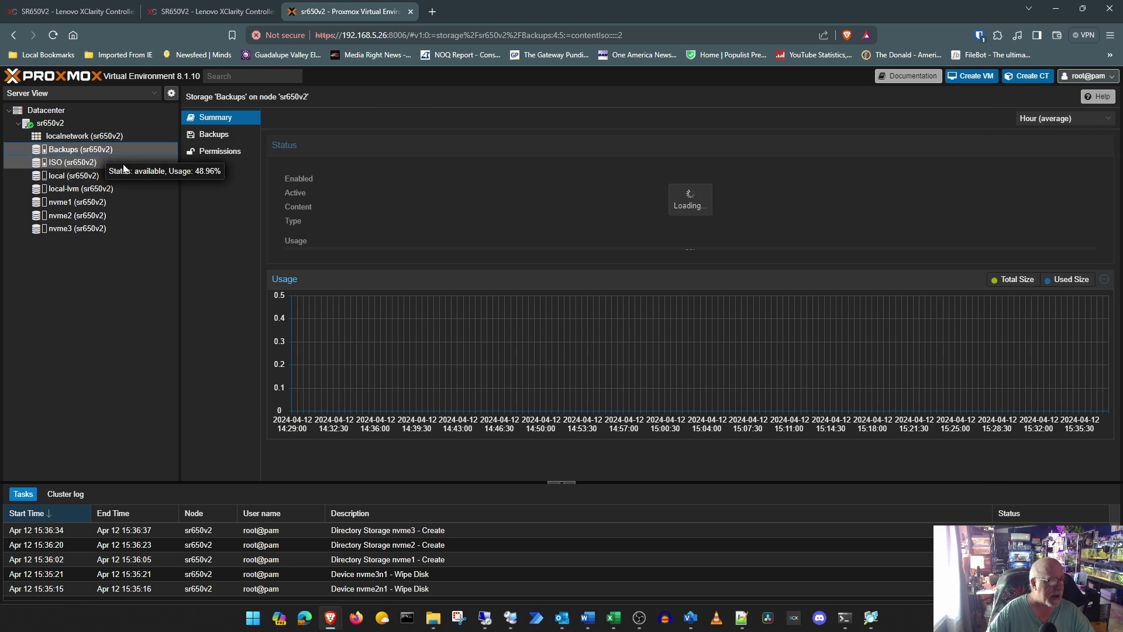
{"action": "left_click", "coordinate": [226, 136]}
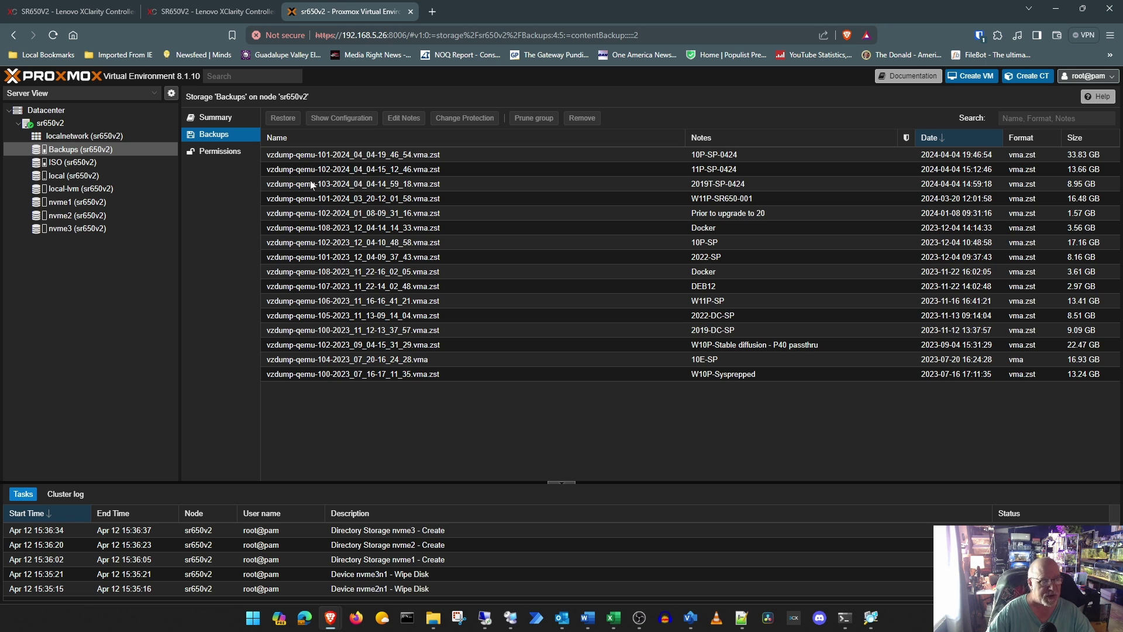
{"action": "left_click", "coordinate": [50, 124]}
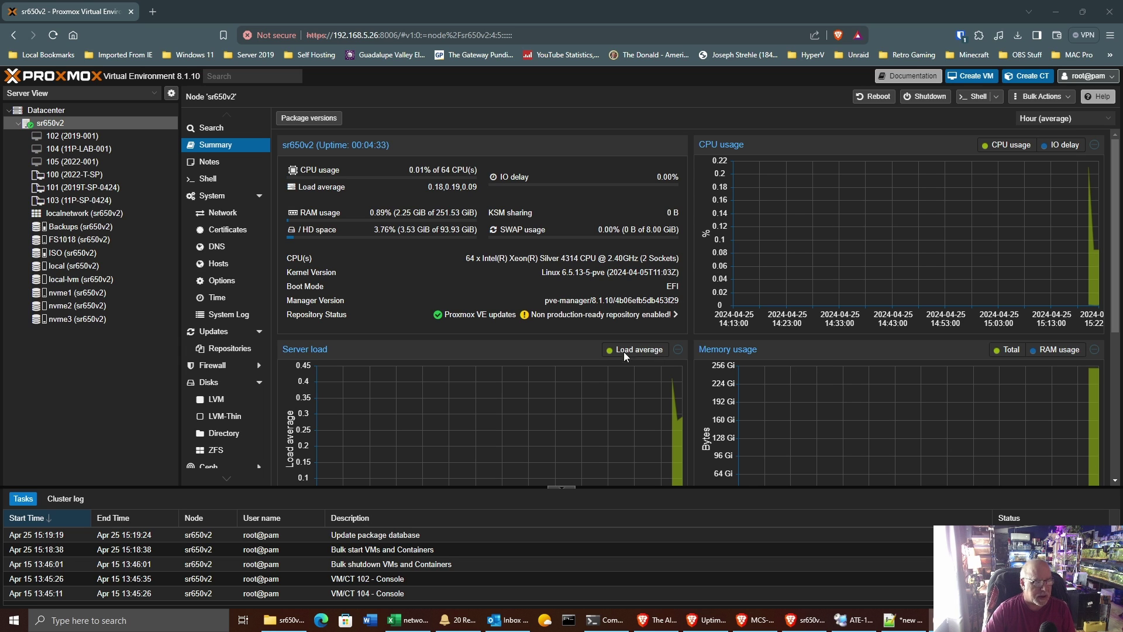
{"action": "left_click", "coordinate": [215, 331]}
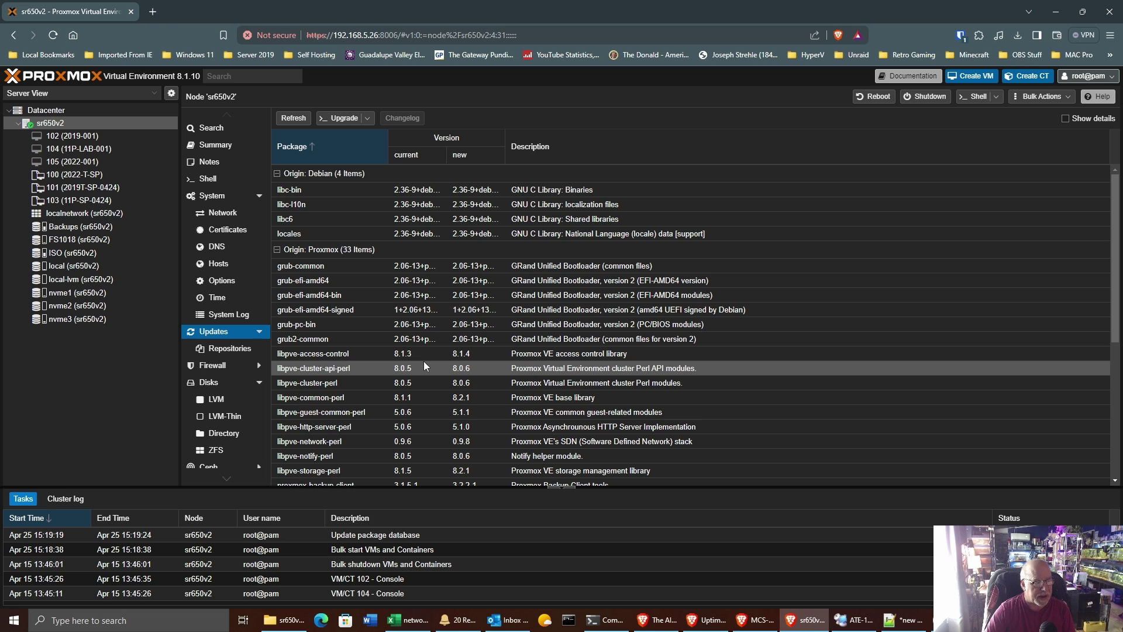
{"action": "scroll", "coordinate": [424, 363], "scroll_direction": "down", "scroll_amount": 1}
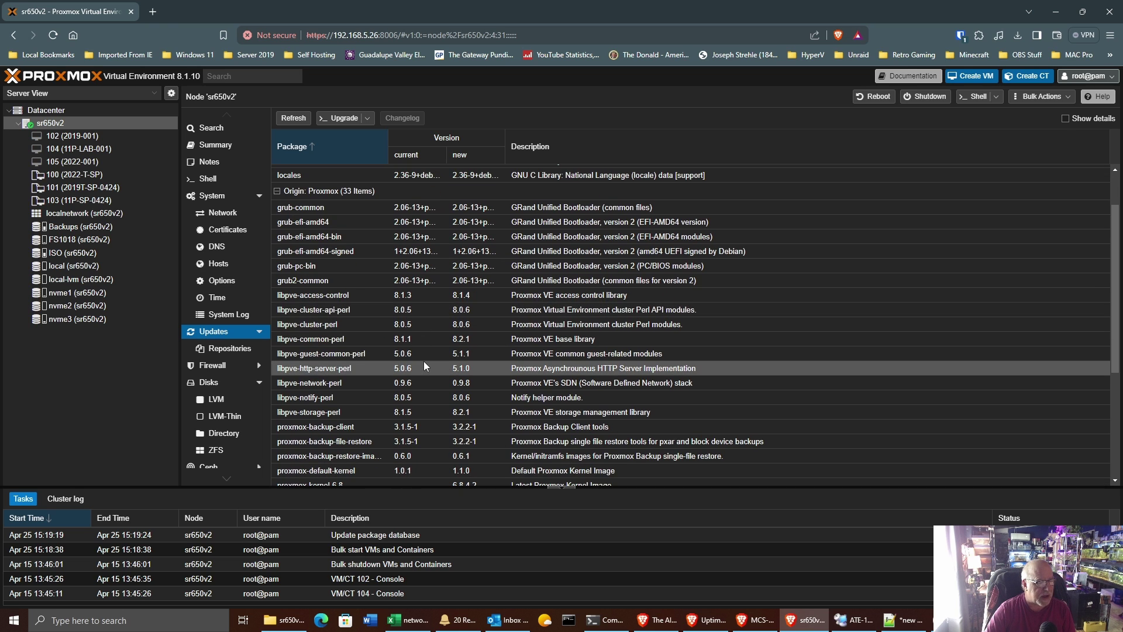
{"action": "scroll", "coordinate": [424, 366], "scroll_direction": "down", "scroll_amount": 1}
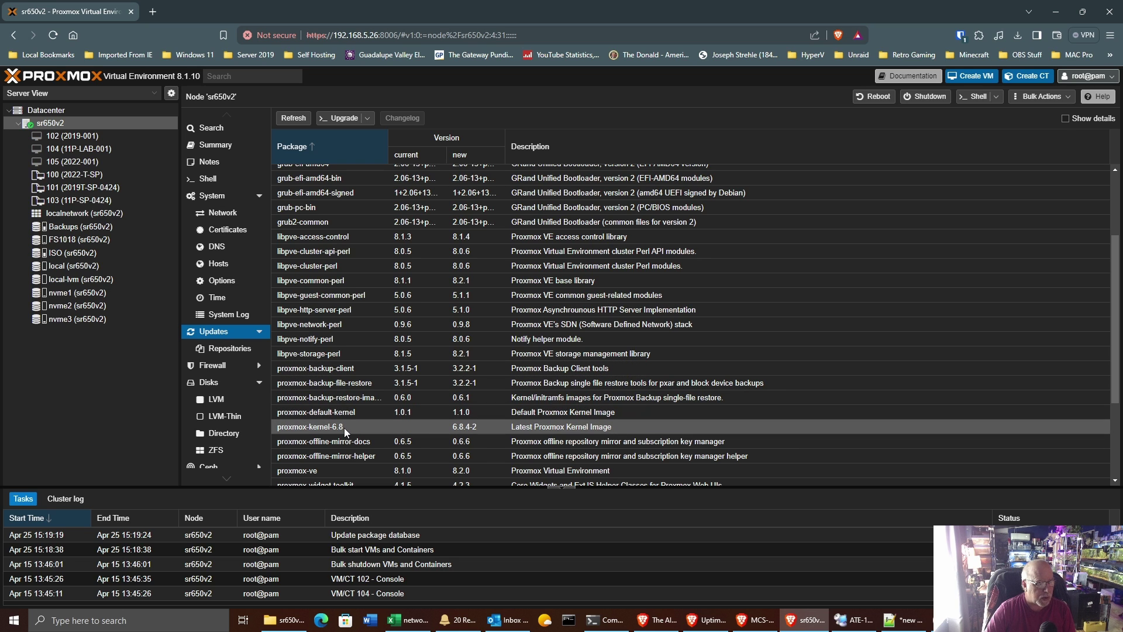
{"action": "scroll", "coordinate": [344, 427], "scroll_direction": "down", "scroll_amount": 2}
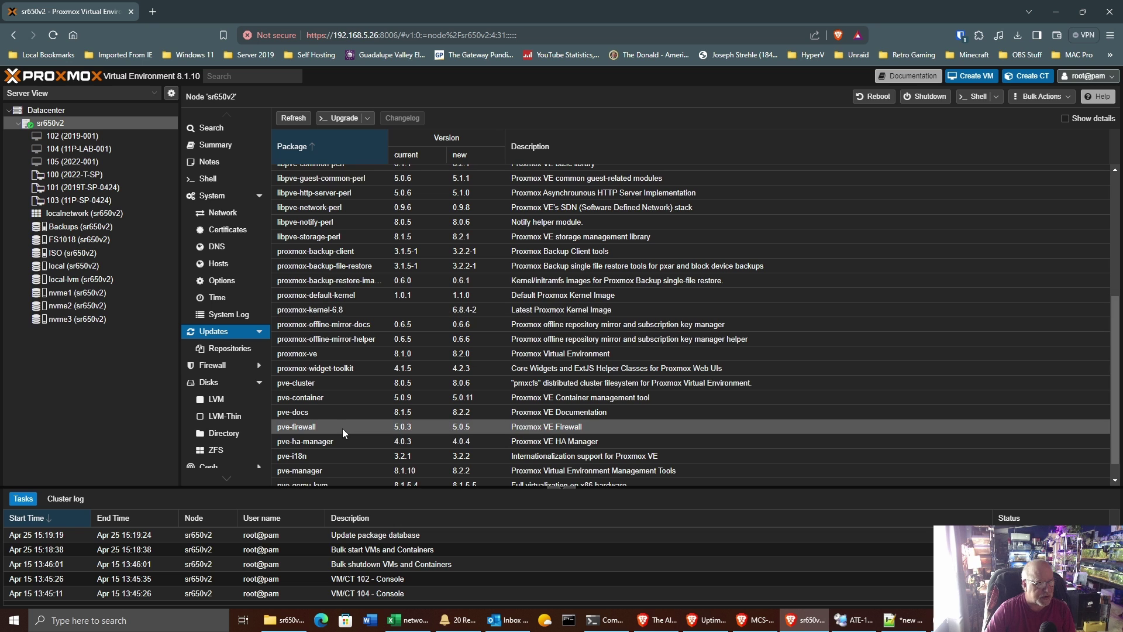
{"action": "scroll", "coordinate": [342, 428], "scroll_direction": "up", "scroll_amount": 4}
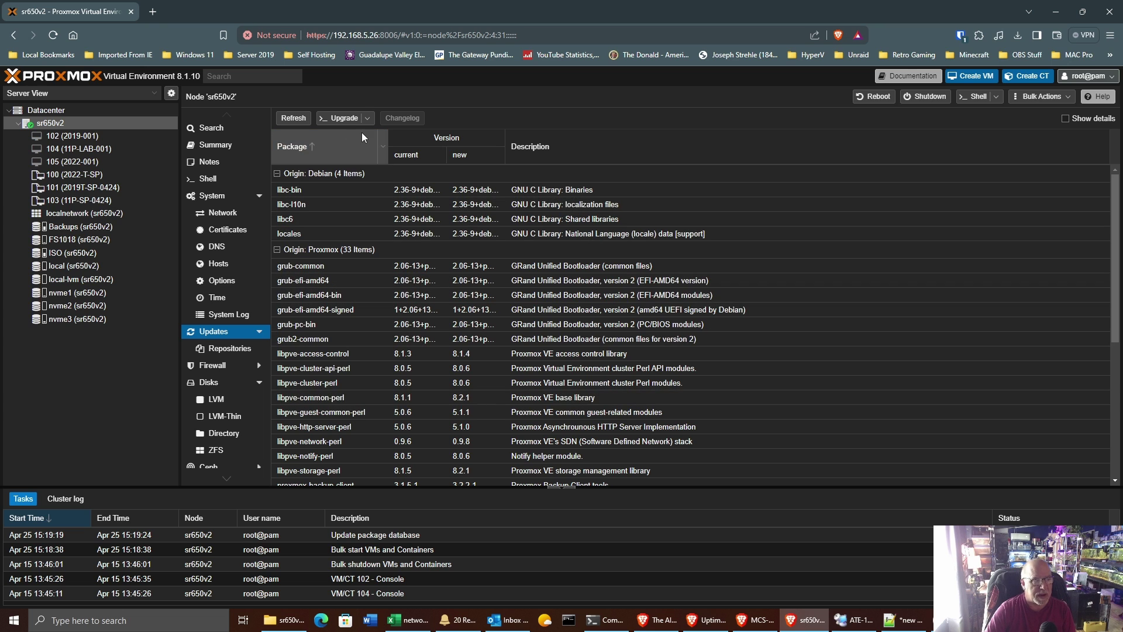
Step: Run the full upgrade of the node's 36 packages, answering y, then close the console
{"action": "left_click", "coordinate": [344, 118]}
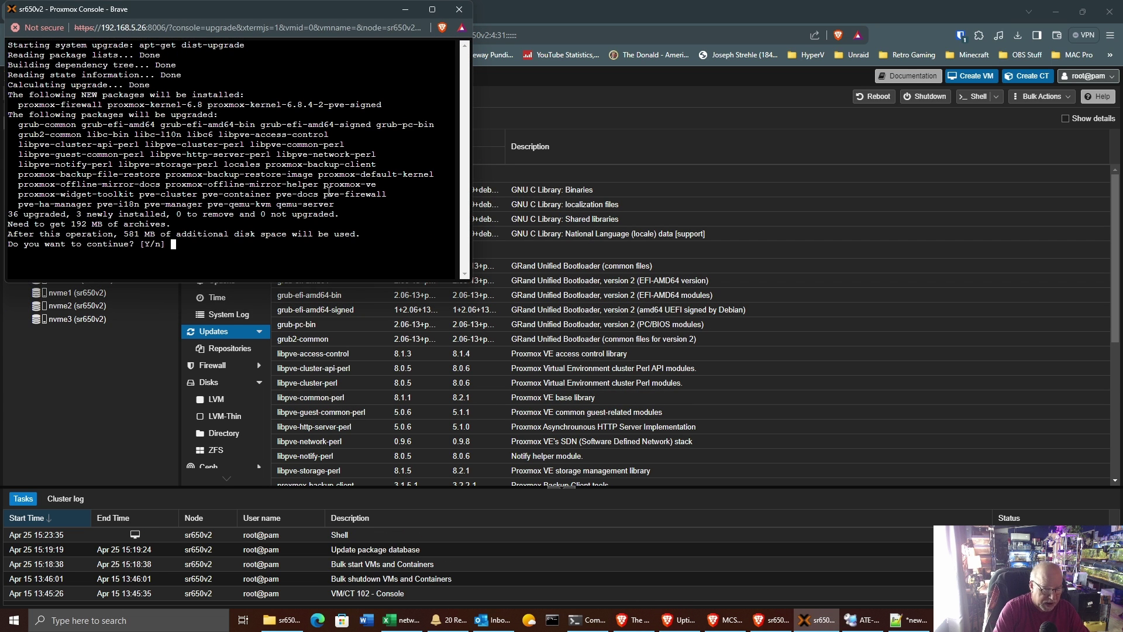
{"action": "type", "text": "y"}
{"action": "key", "text": "Return"}
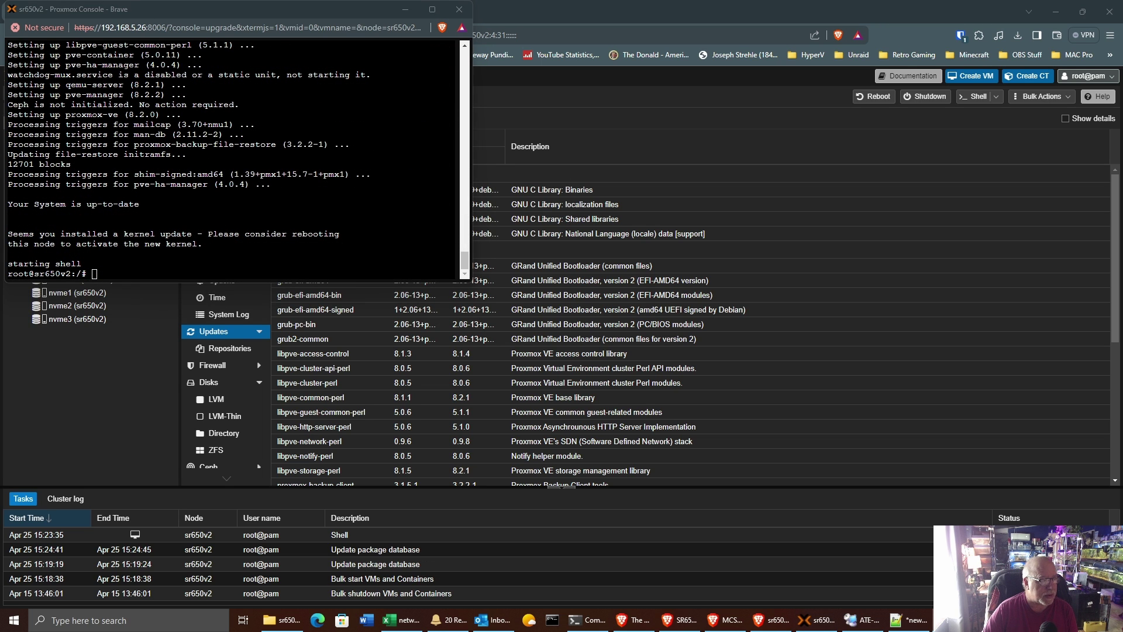
{"action": "left_click", "coordinate": [459, 9]}
{"action": "left_click", "coordinate": [294, 94]}
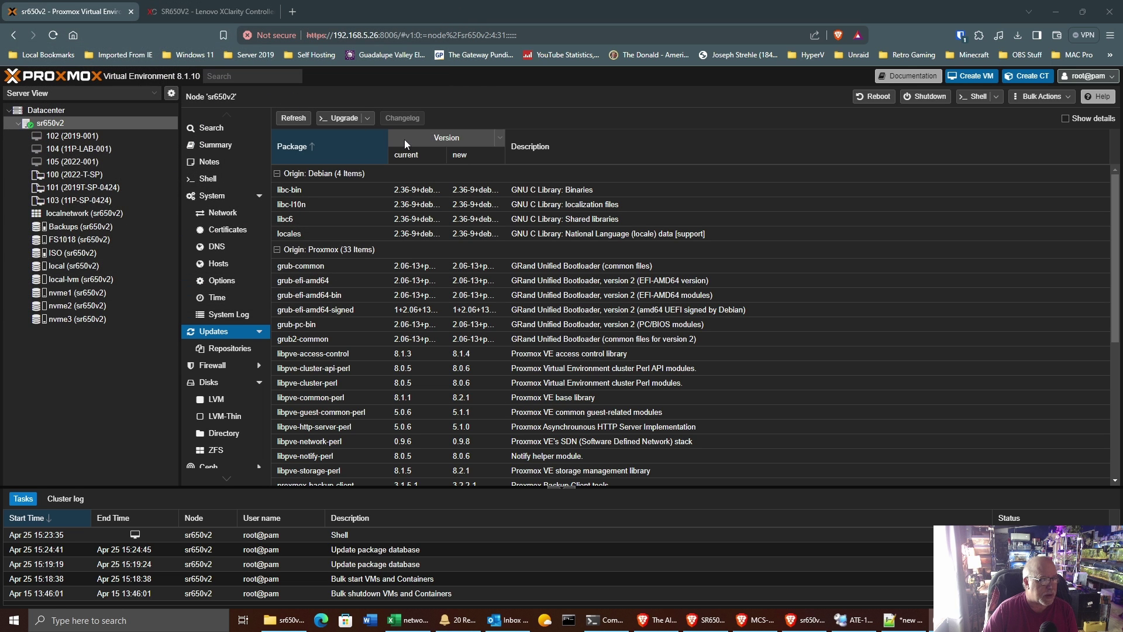
Step: Reboot the sr650v2 node and follow it in the XClarity remote console
{"action": "left_click", "coordinate": [245, 145]}
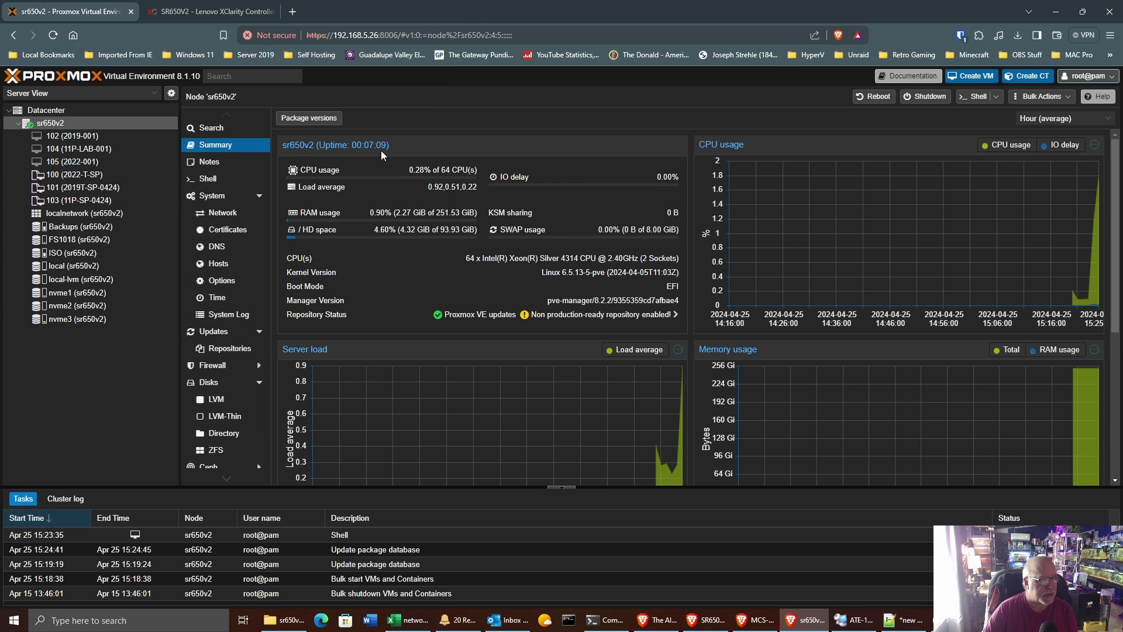
{"action": "left_click", "coordinate": [878, 98]}
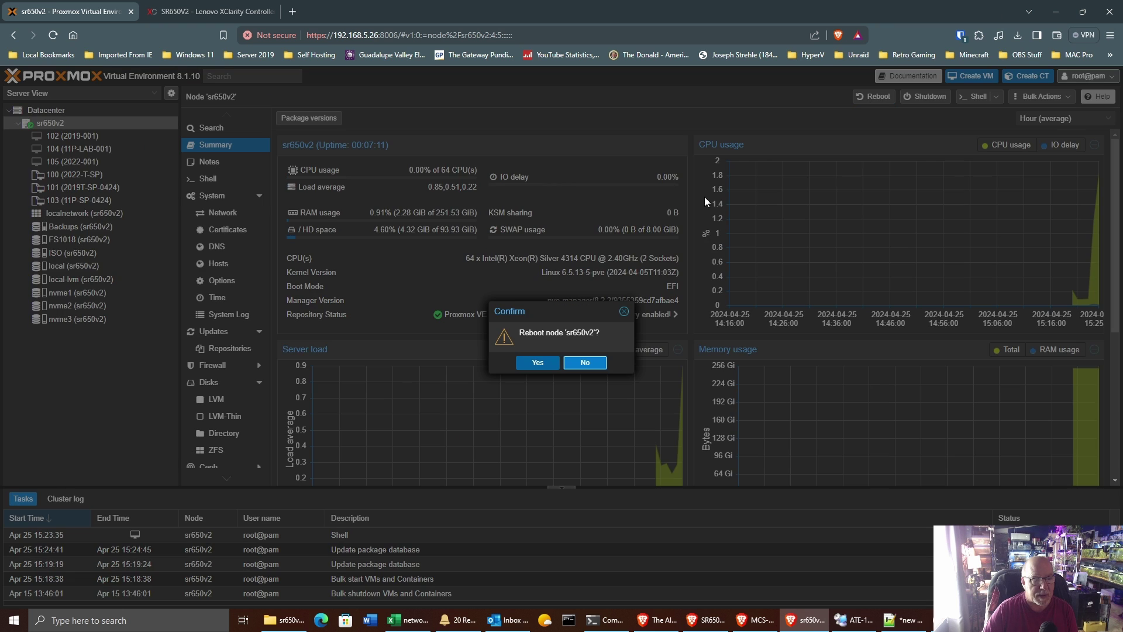
{"action": "left_click", "coordinate": [543, 363]}
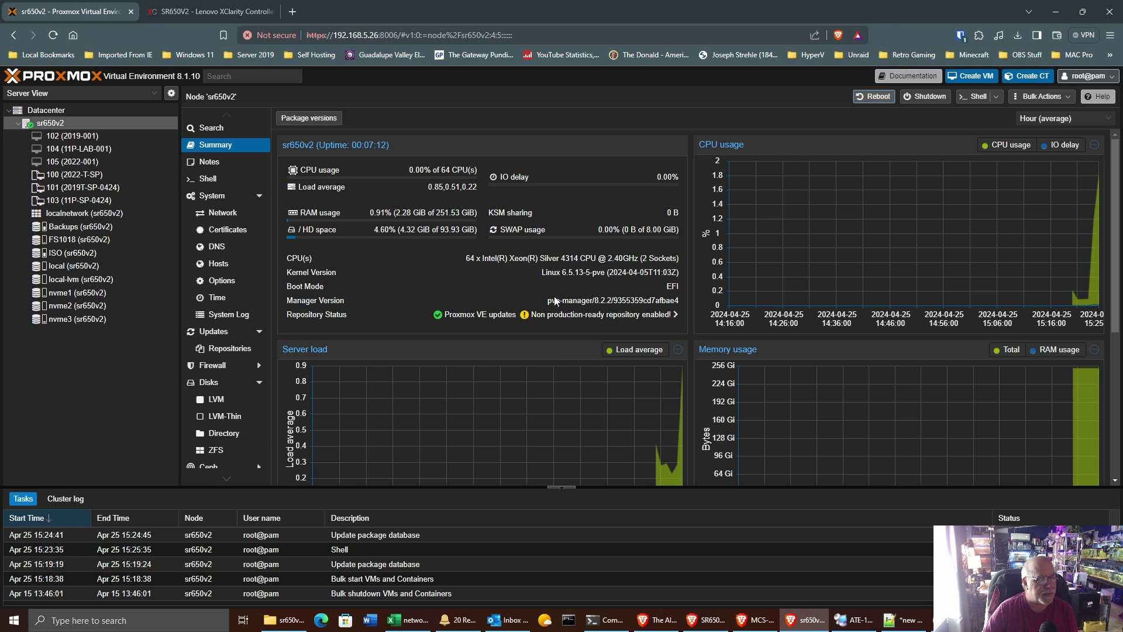
{"action": "left_click", "coordinate": [222, 12]}
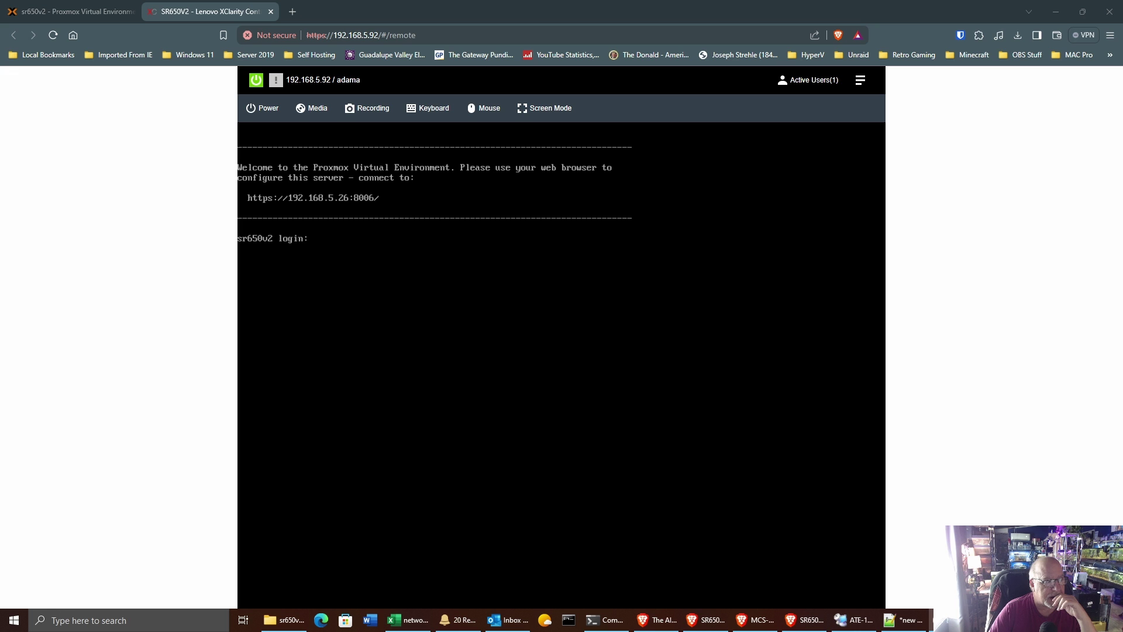
Step: Return to the Proxmox web interface to confirm the node runs kernel 6.8.4-2-pve
{"action": "left_click", "coordinate": [76, 11]}
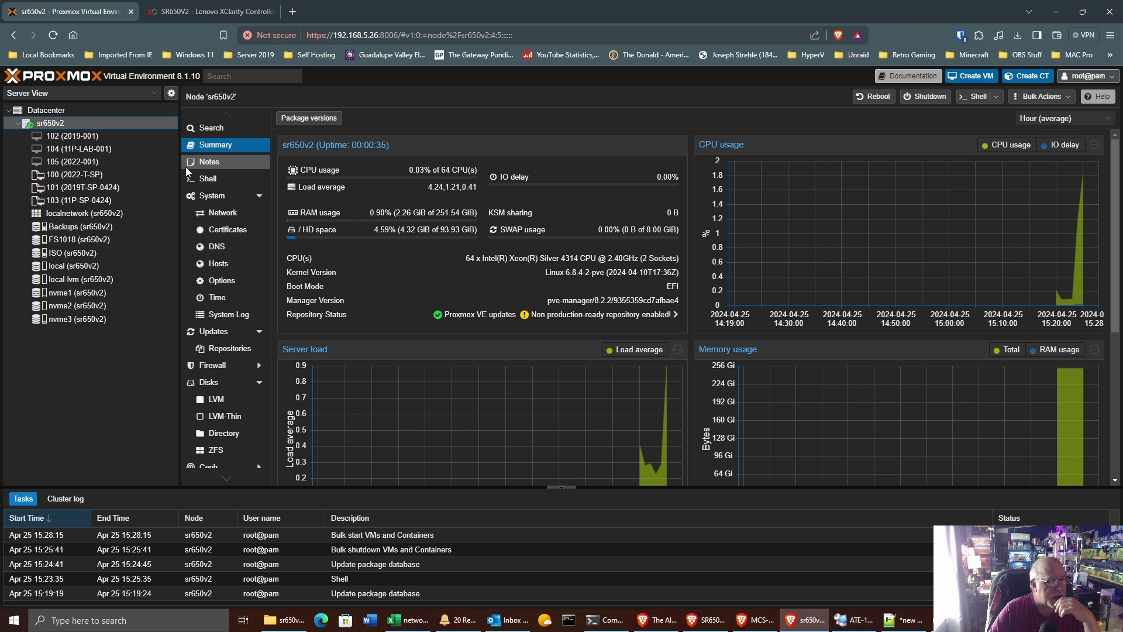
Step: Browse VMs 102, 104, 105 and template 100 (2022-T-SP) in the resource tree
{"action": "left_click", "coordinate": [72, 138]}
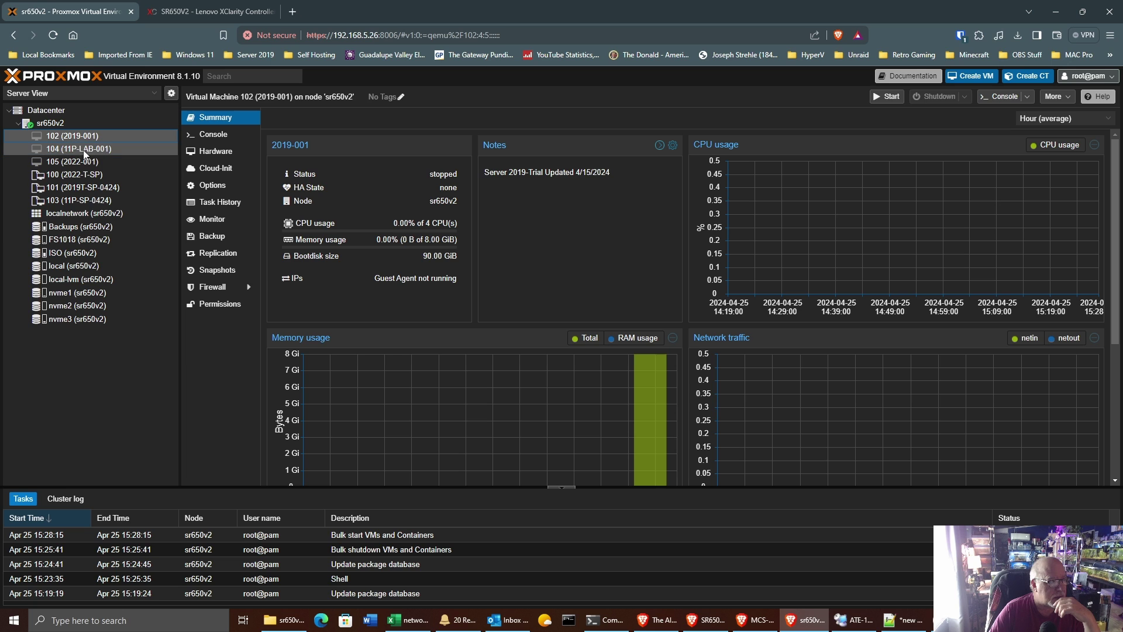
{"action": "left_click", "coordinate": [84, 151]}
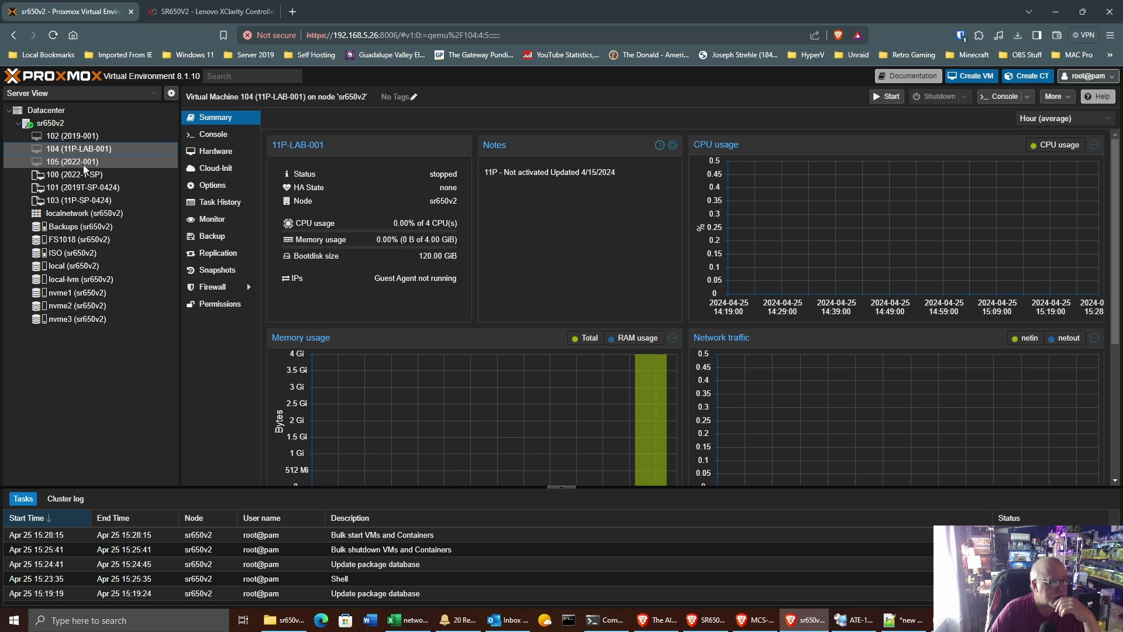
{"action": "left_click", "coordinate": [83, 162]}
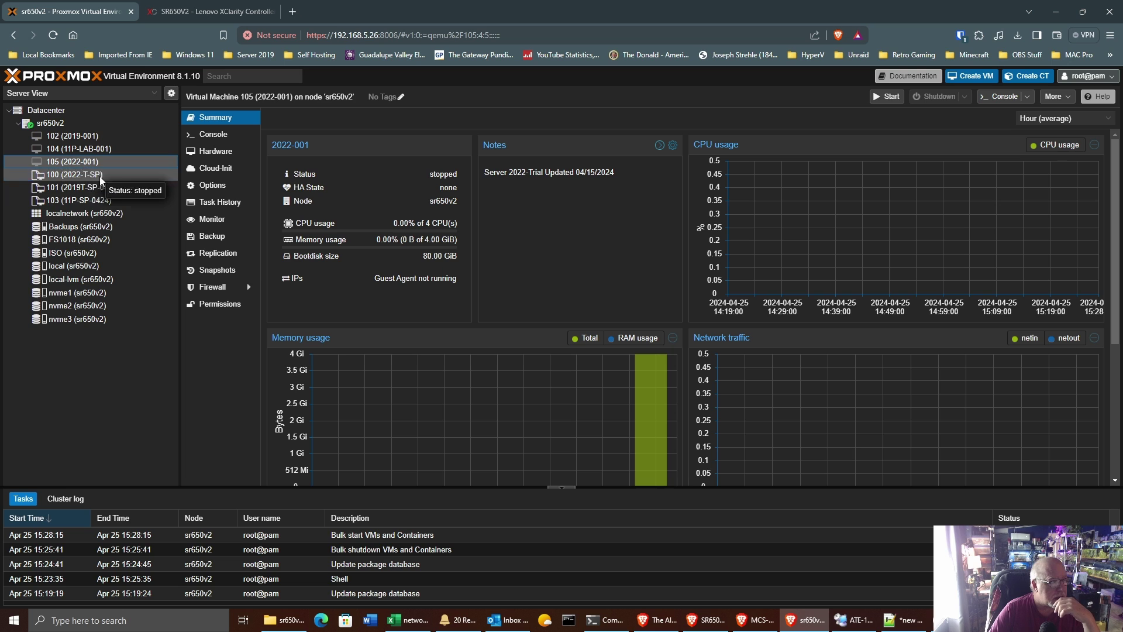
{"action": "left_click", "coordinate": [86, 138]}
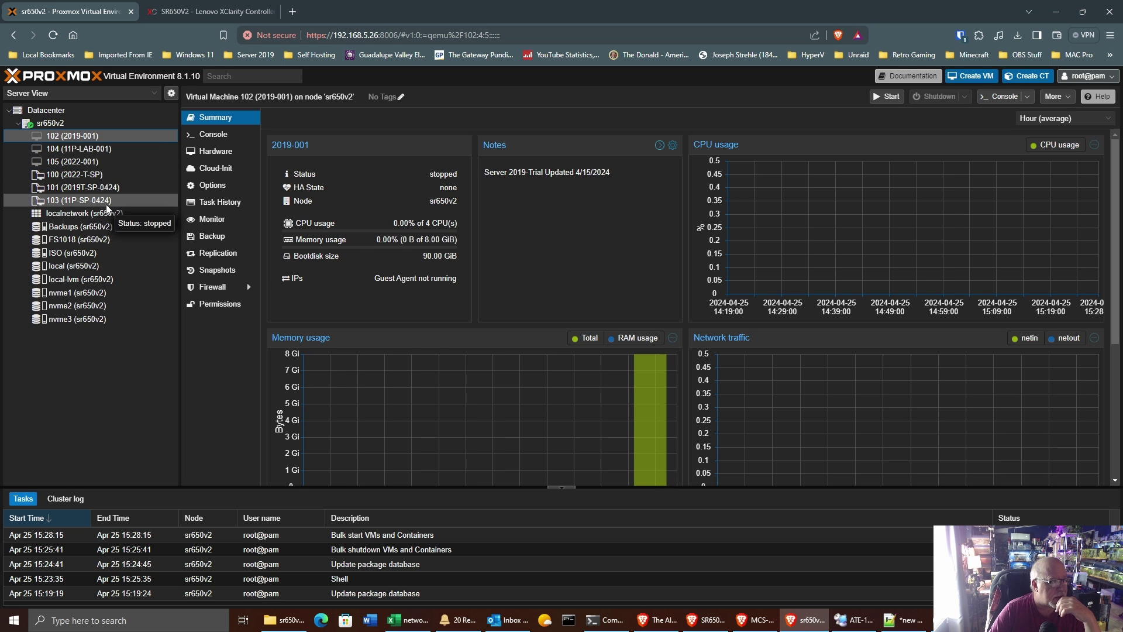
{"action": "left_click", "coordinate": [102, 176]}
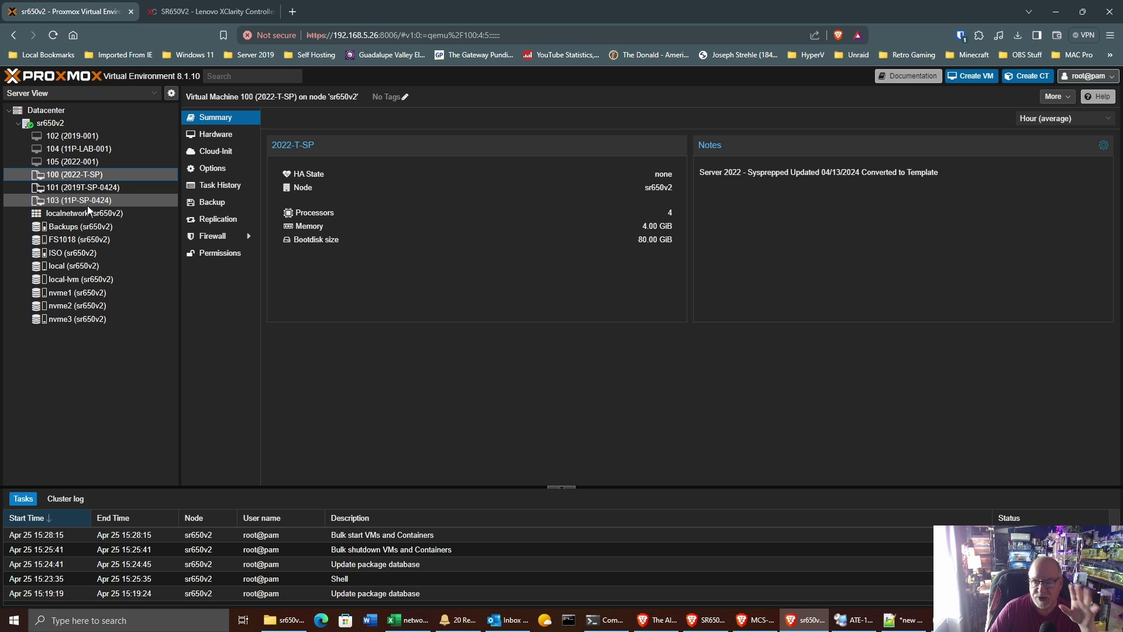
{"action": "left_click", "coordinate": [73, 138]}
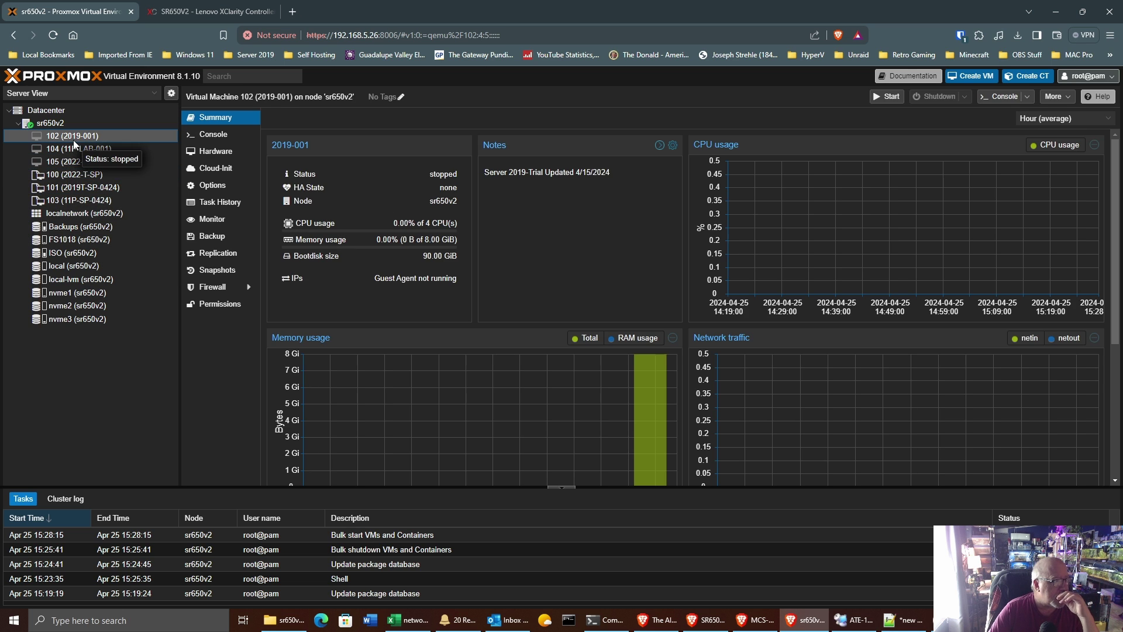
{"action": "left_click", "coordinate": [202, 136]}
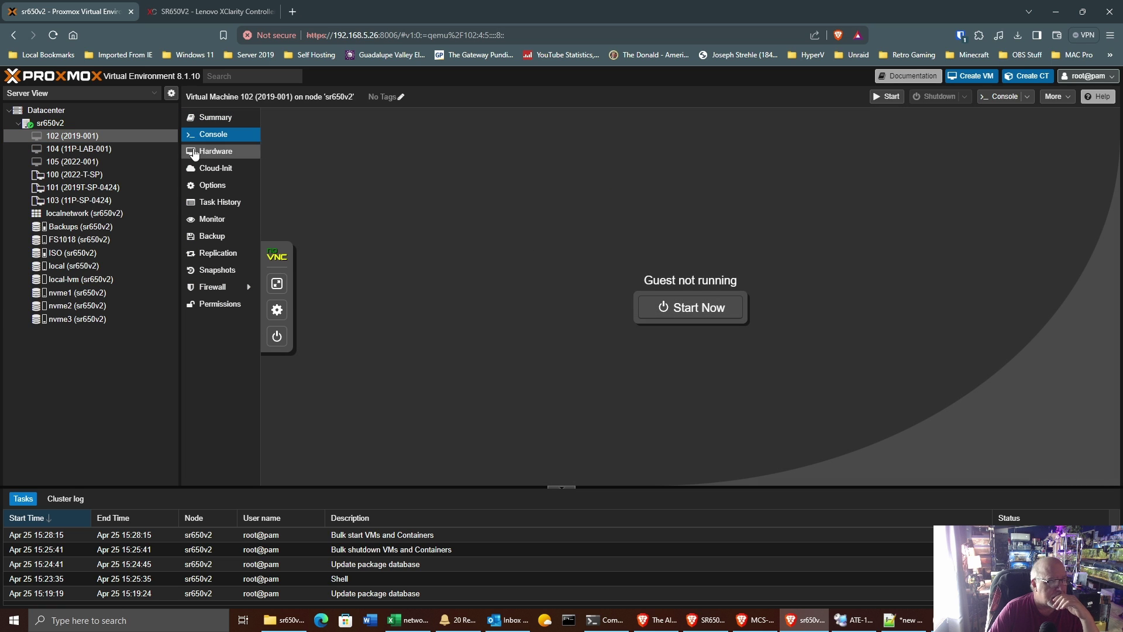
{"action": "left_click", "coordinate": [213, 121]}
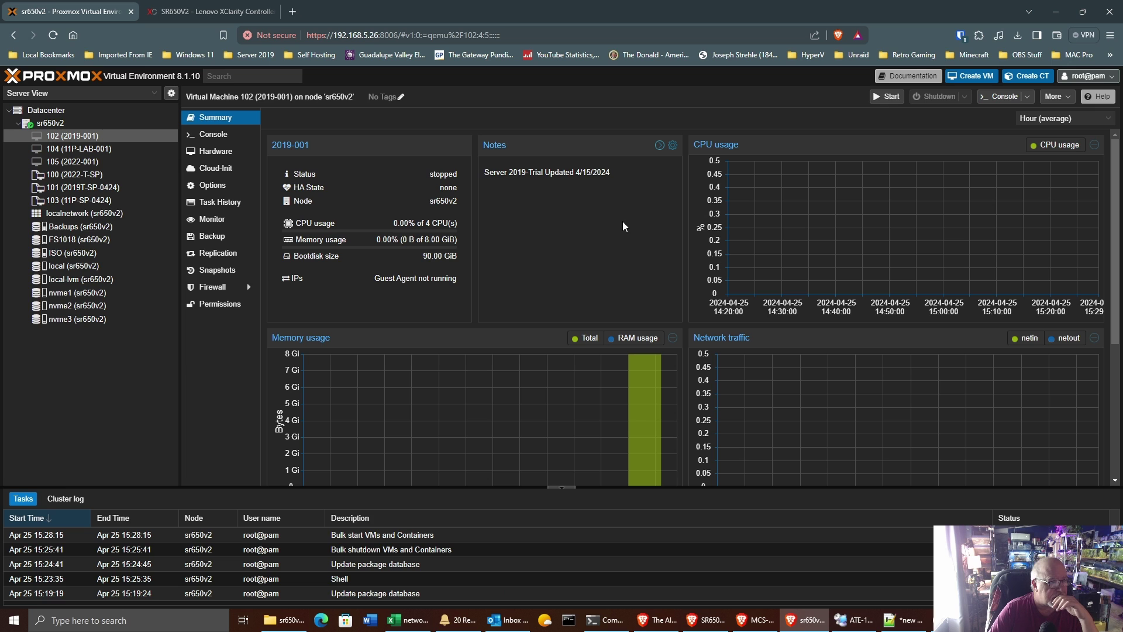
{"action": "left_click", "coordinate": [214, 136]}
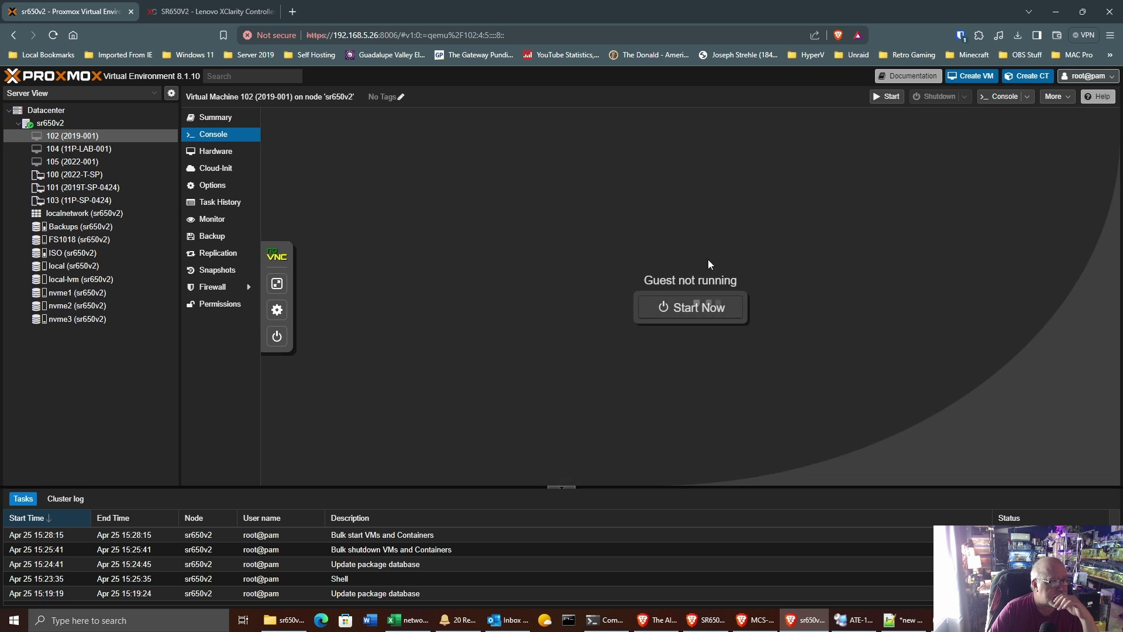
Step: Start VM 102 and send Ctrl+Alt+Del from the noVNC side panel
{"action": "left_click", "coordinate": [705, 309]}
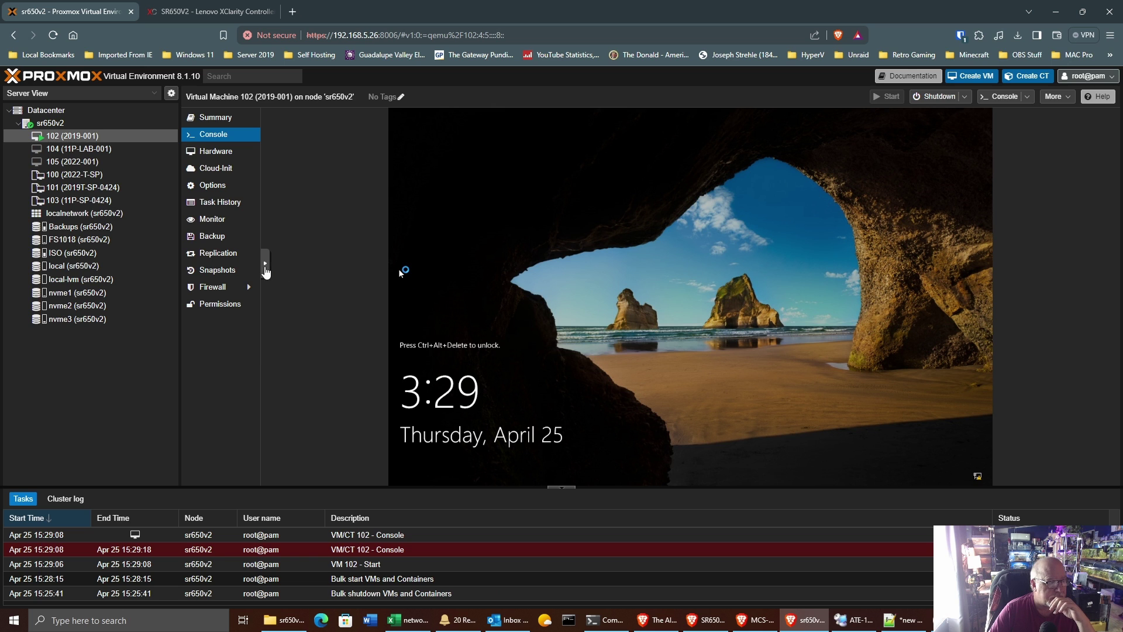
{"action": "left_click", "coordinate": [265, 264]}
{"action": "left_click", "coordinate": [277, 269]}
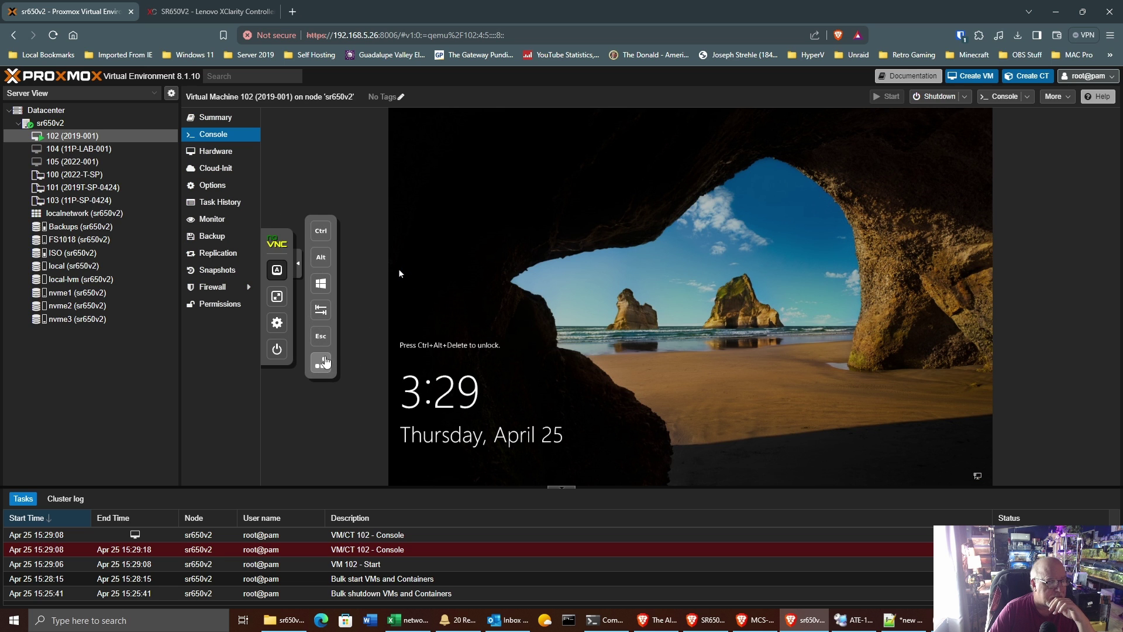
{"action": "left_click", "coordinate": [321, 363]}
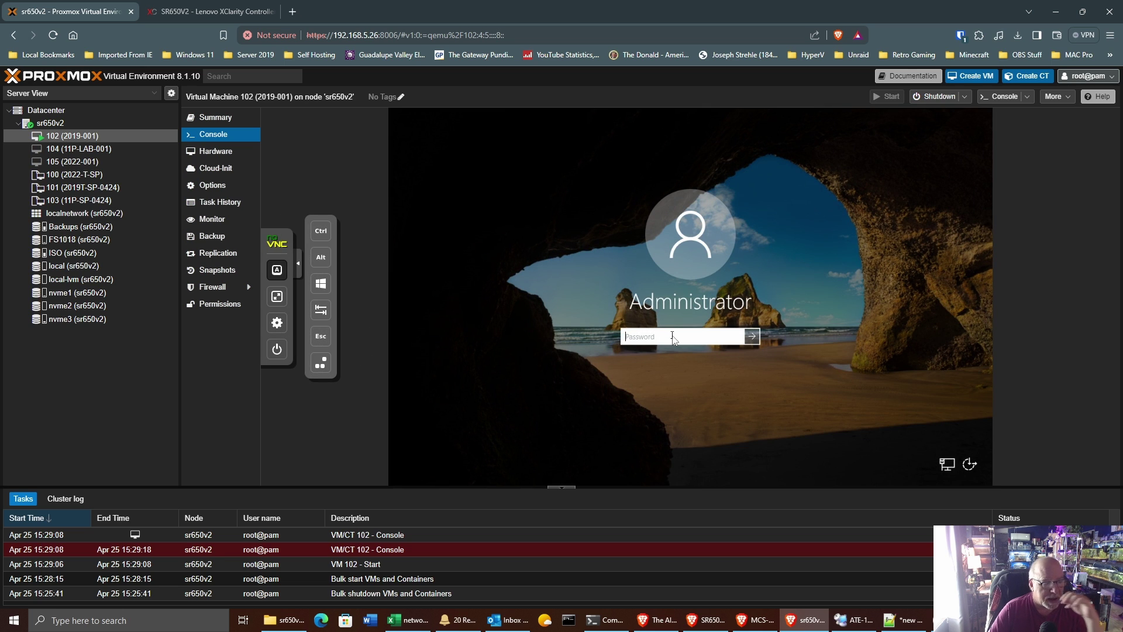
Step: Sign in as Administrator and view Server Manager's Local Server properties
{"action": "type", "text": "*****"}
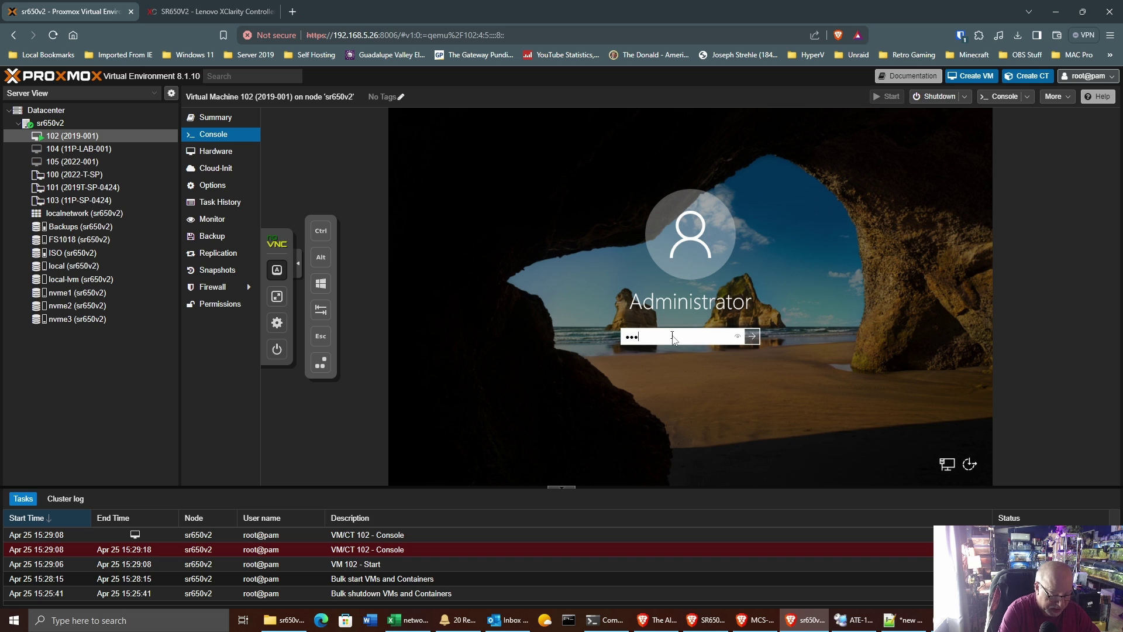
{"action": "type", "text": "**"}
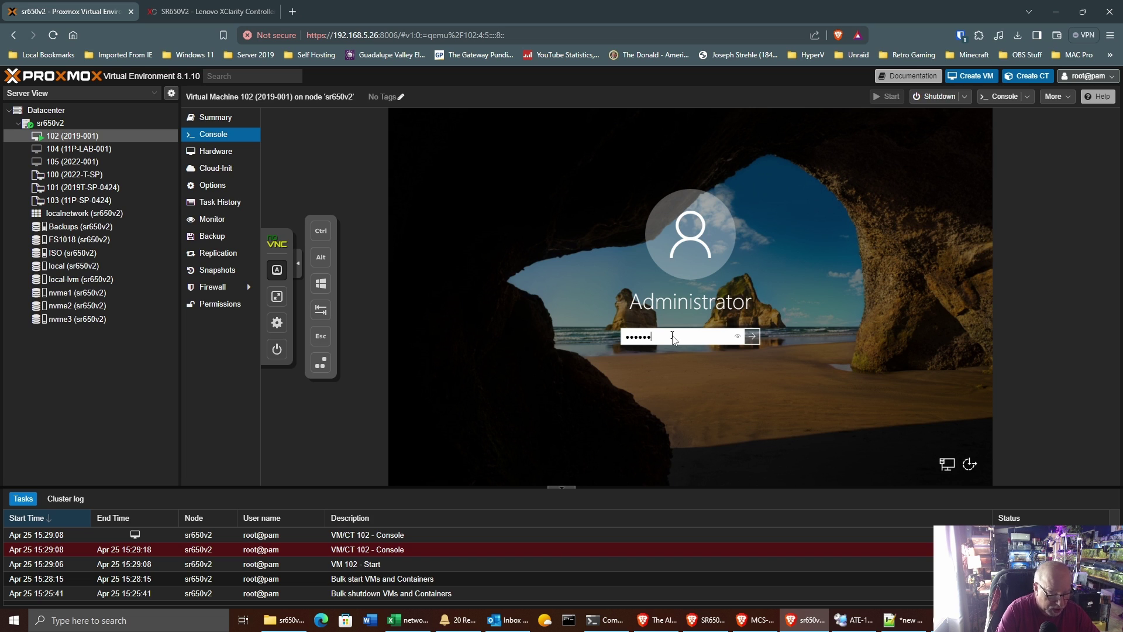
{"action": "type", "text": "****"}
{"action": "key", "text": "Return"}
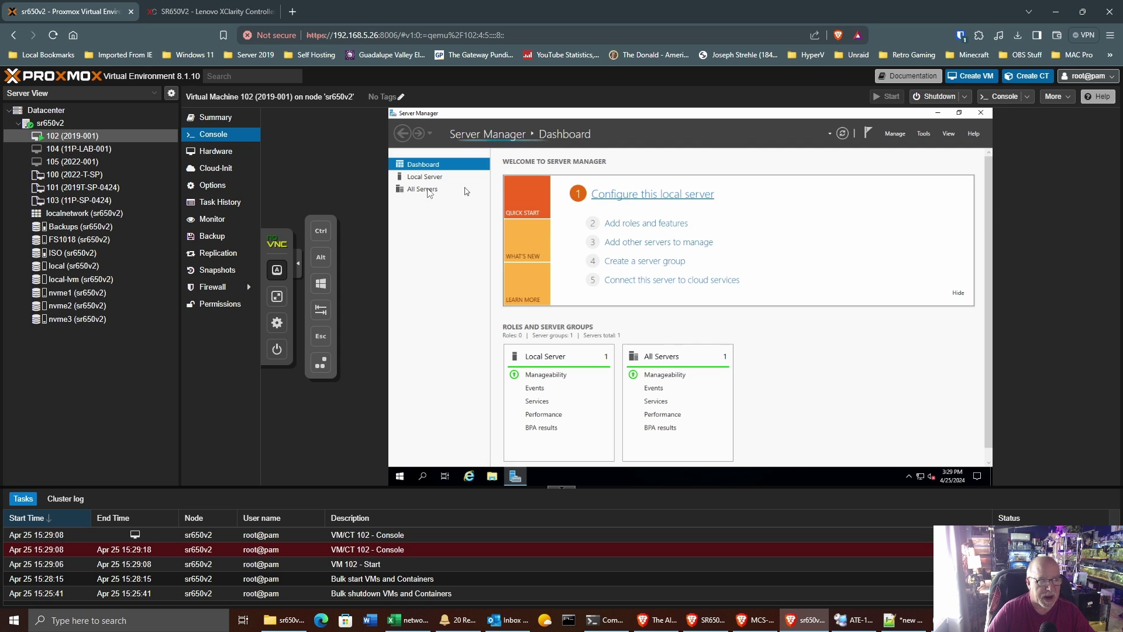
{"action": "left_click", "coordinate": [433, 177]}
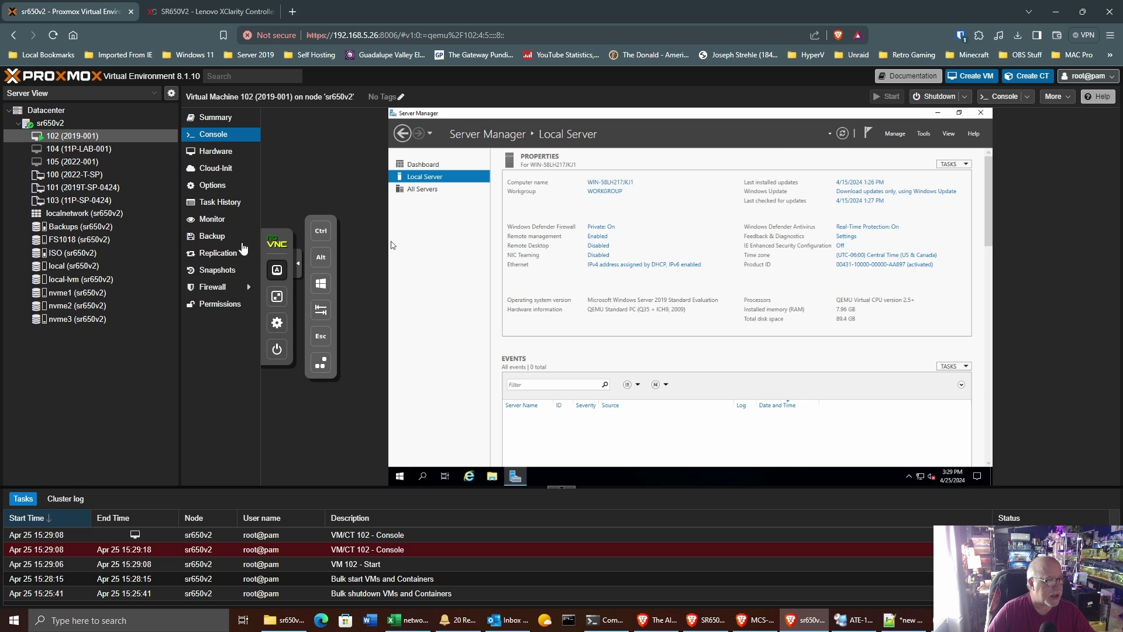
Step: Refresh sr650v2's package database under Updates, dismissing the subscription notice and task log
{"action": "left_click", "coordinate": [72, 120]}
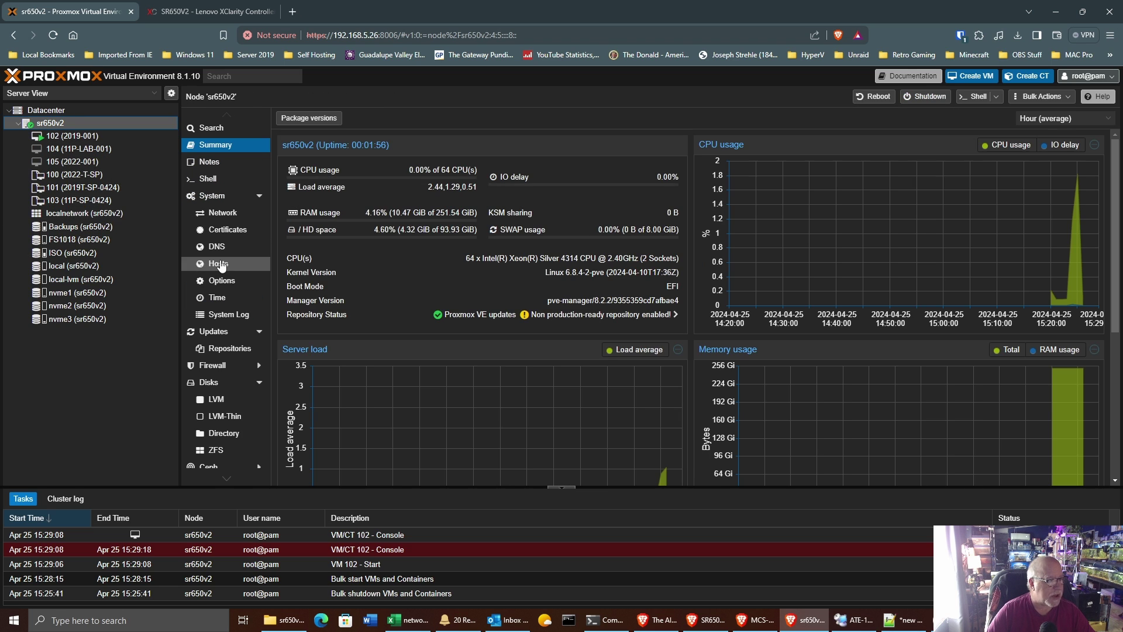
{"action": "left_click", "coordinate": [234, 350]}
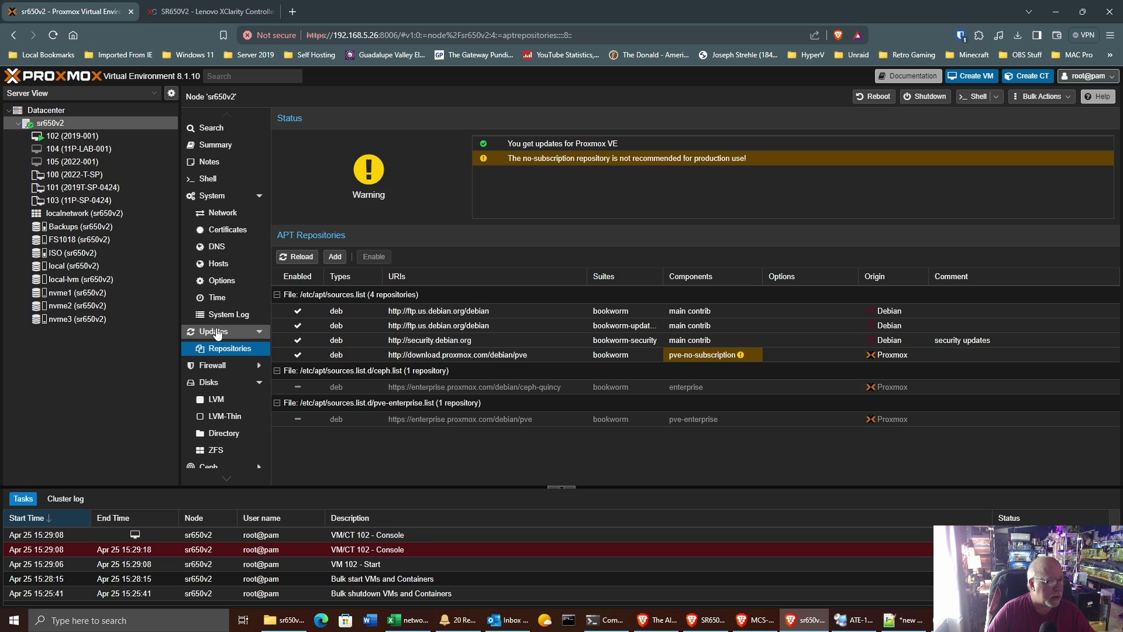
{"action": "left_click", "coordinate": [218, 333]}
{"action": "left_click", "coordinate": [293, 118]}
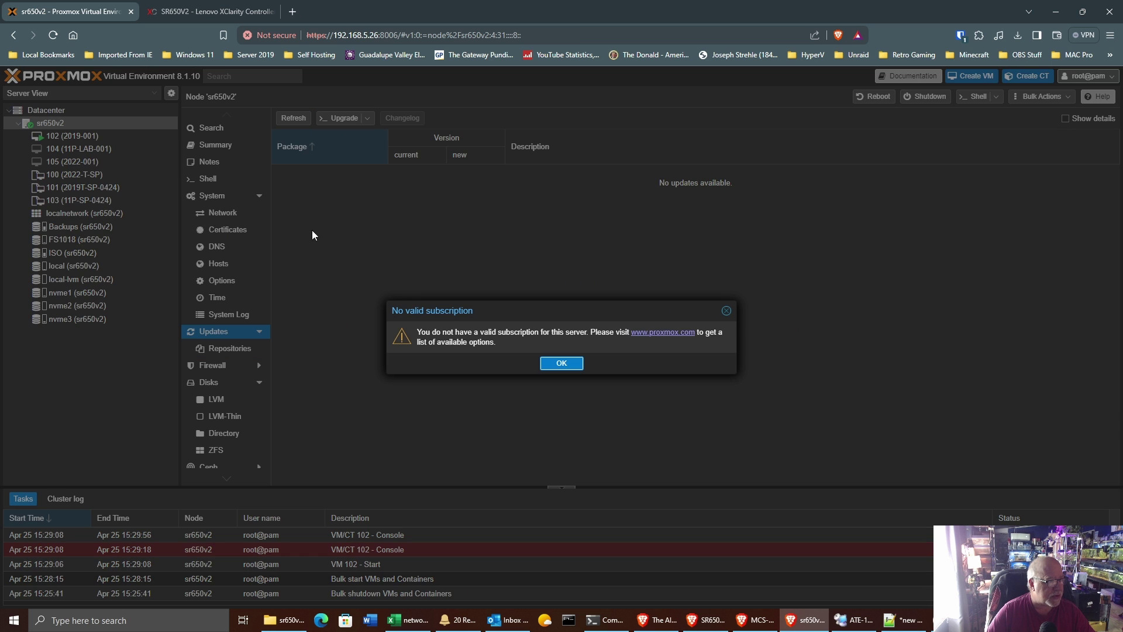
{"action": "left_click", "coordinate": [548, 369]}
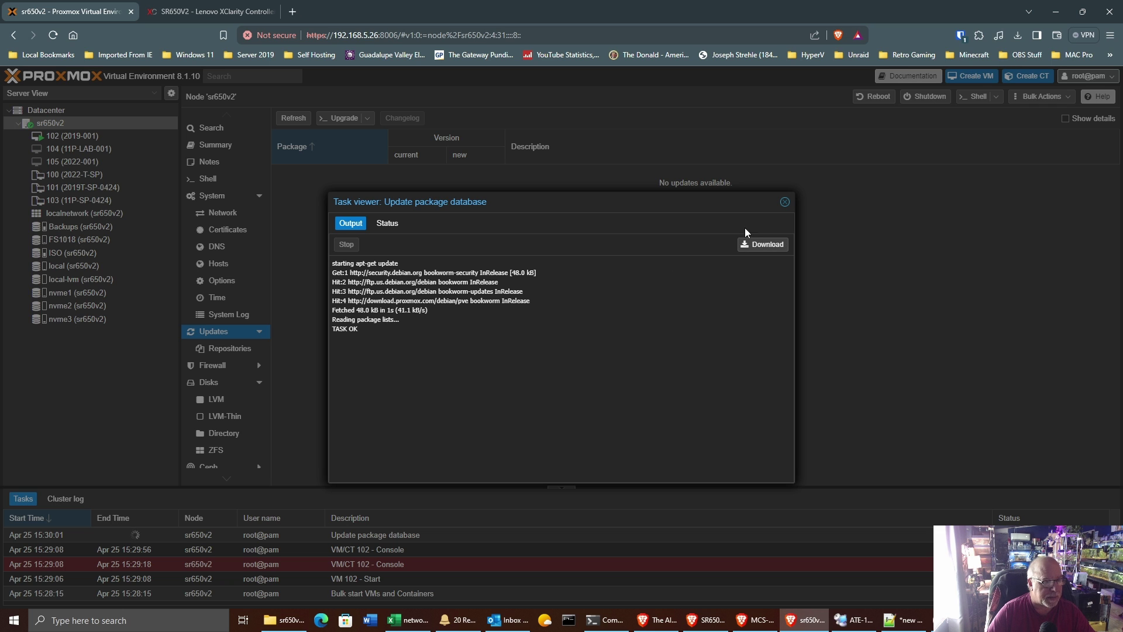
{"action": "left_click", "coordinate": [784, 201]}
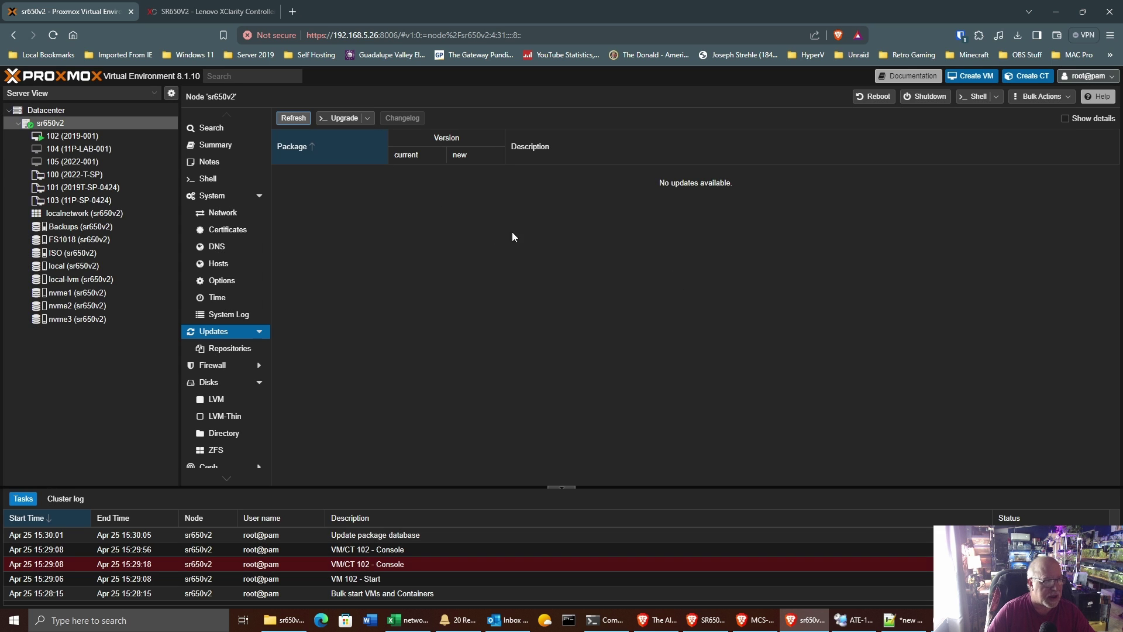
{"action": "left_click", "coordinate": [216, 144]}
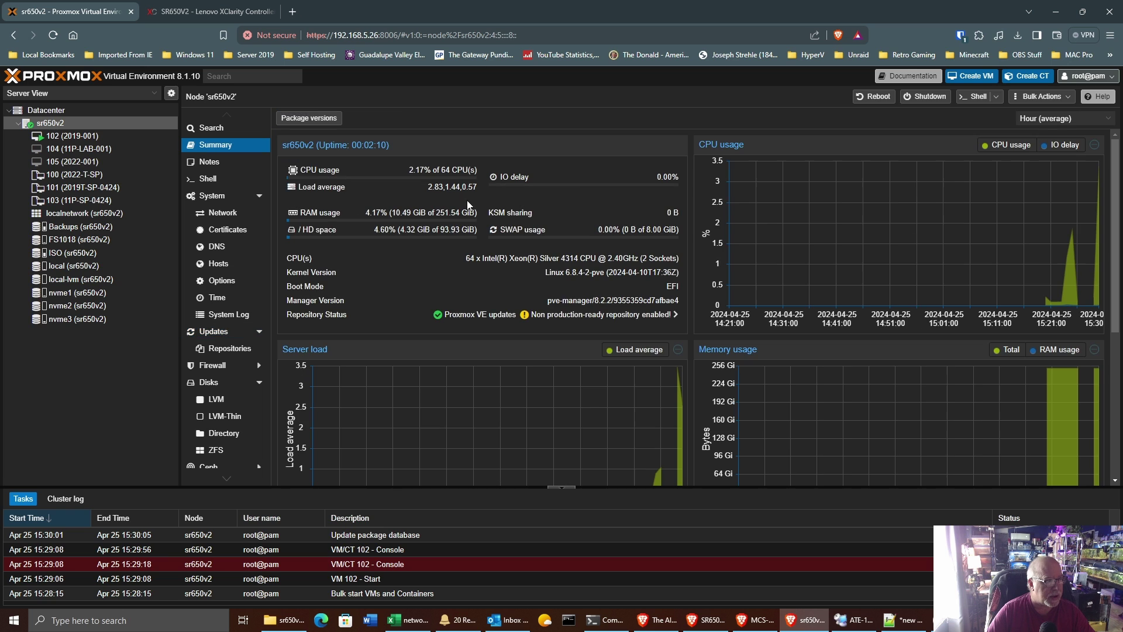